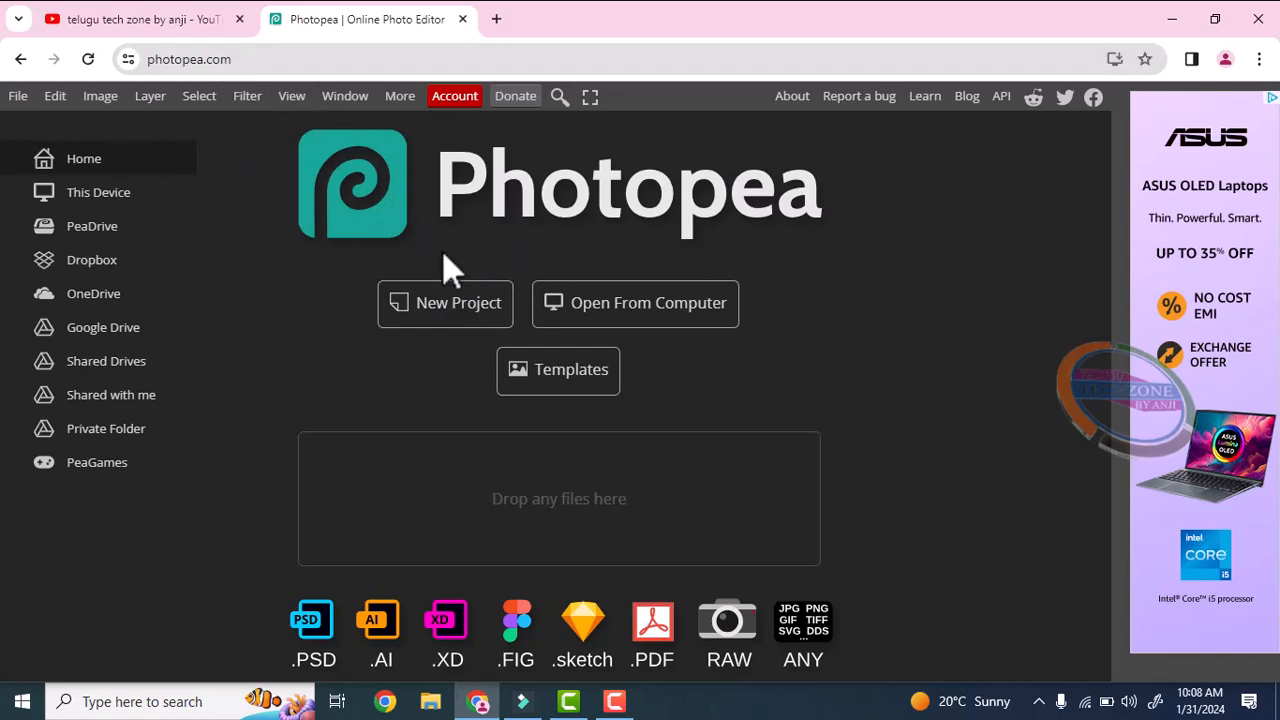
# Step: Create a new 1280 × 720 pixel project at 200 DPI with a white background
pyautogui.click(424, 310)
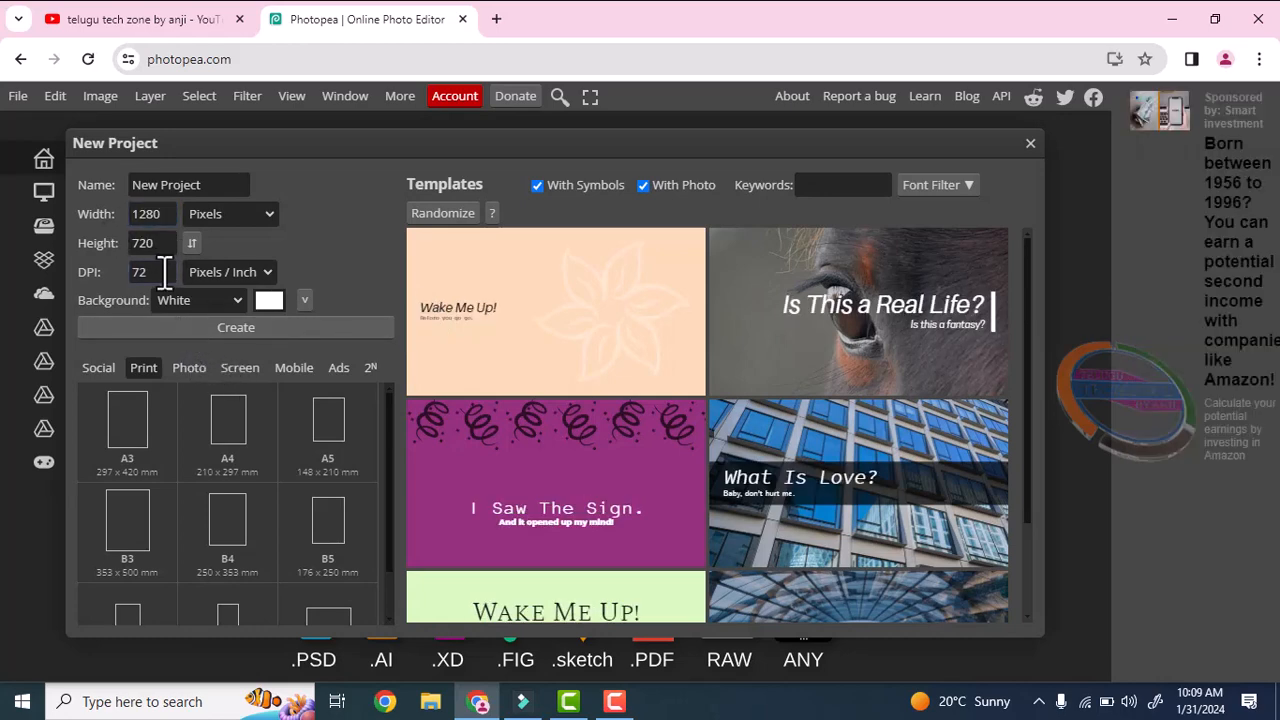
pyautogui.doubleClick(164, 272)
pyautogui.write('200')
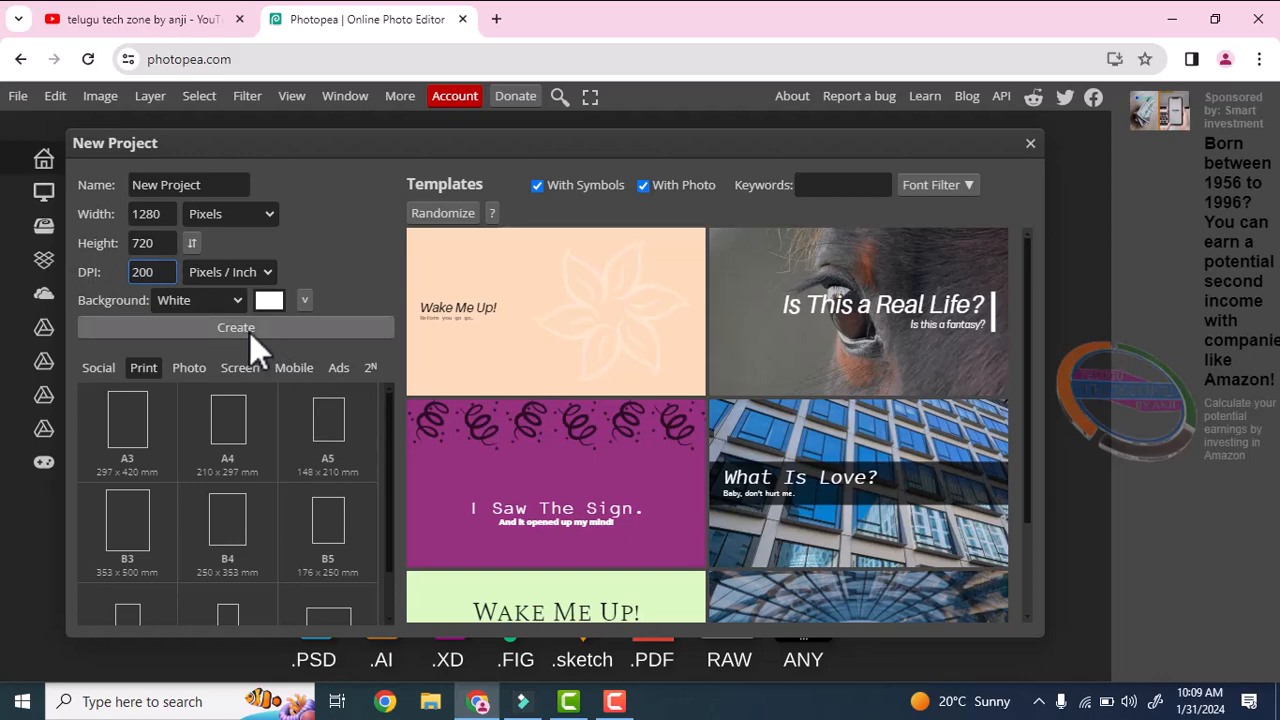
pyautogui.press('Return')
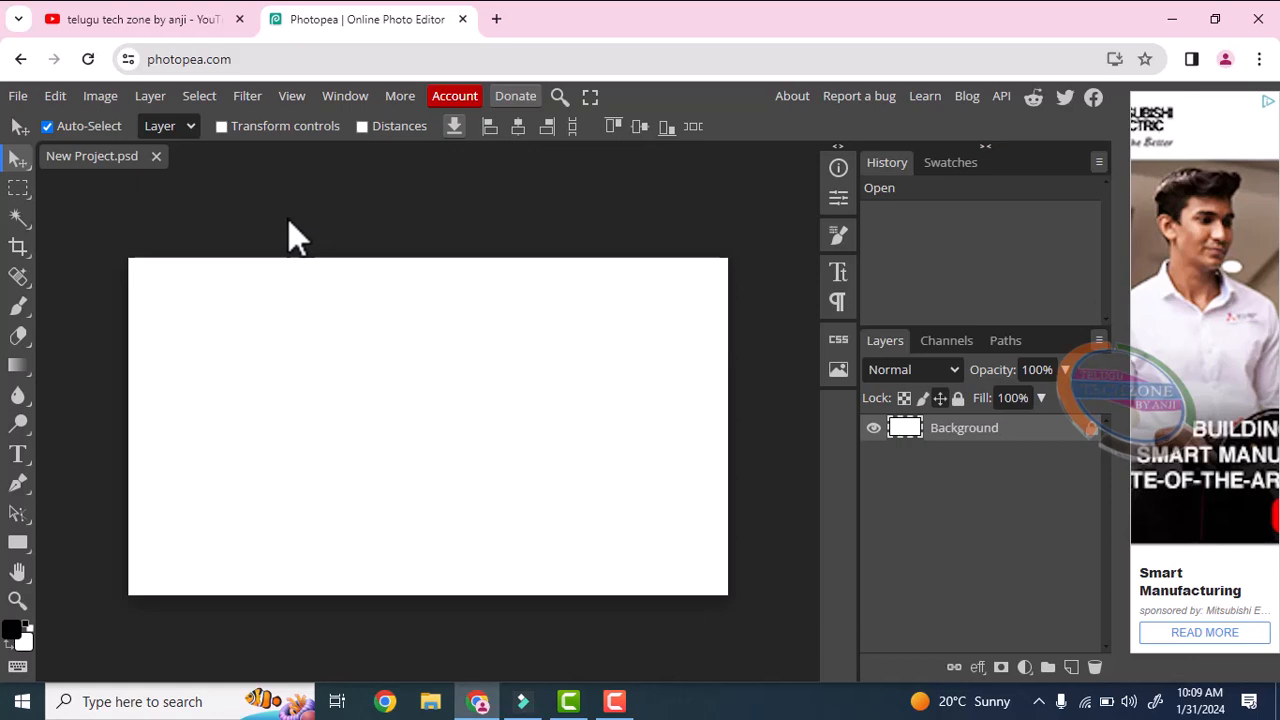
pyautogui.click(267, 354)
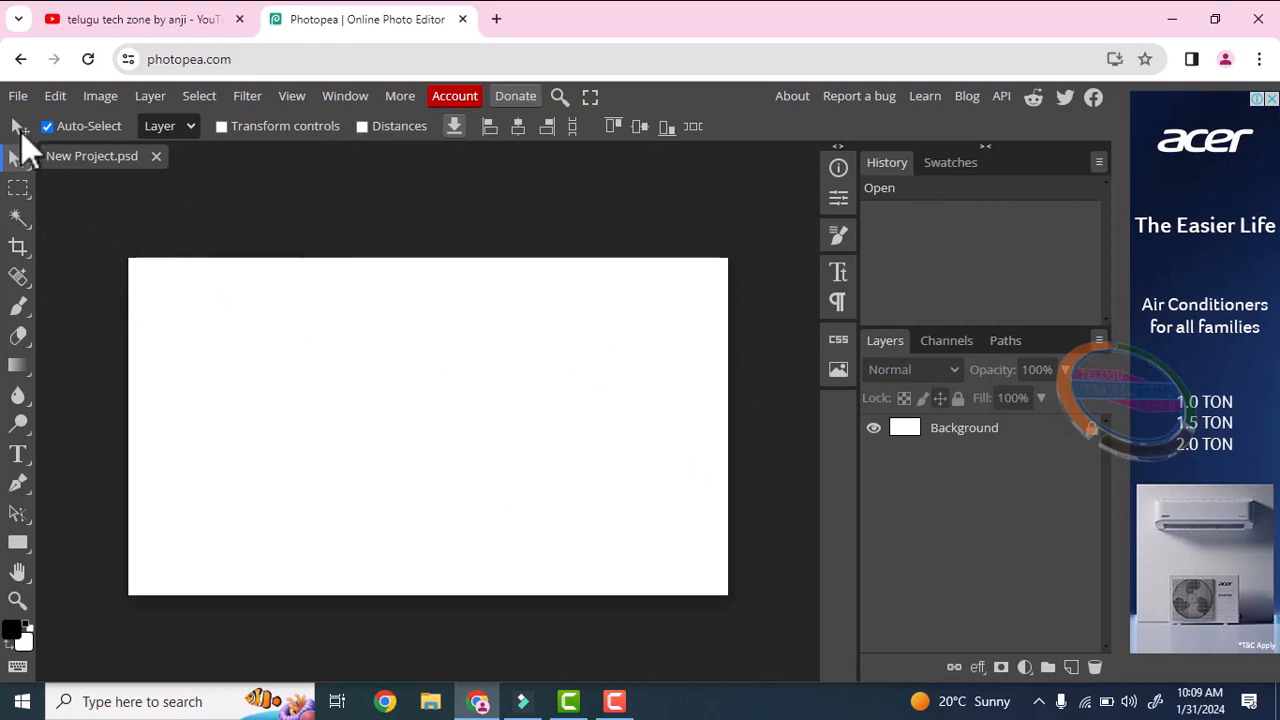
pyautogui.click(61, 101)
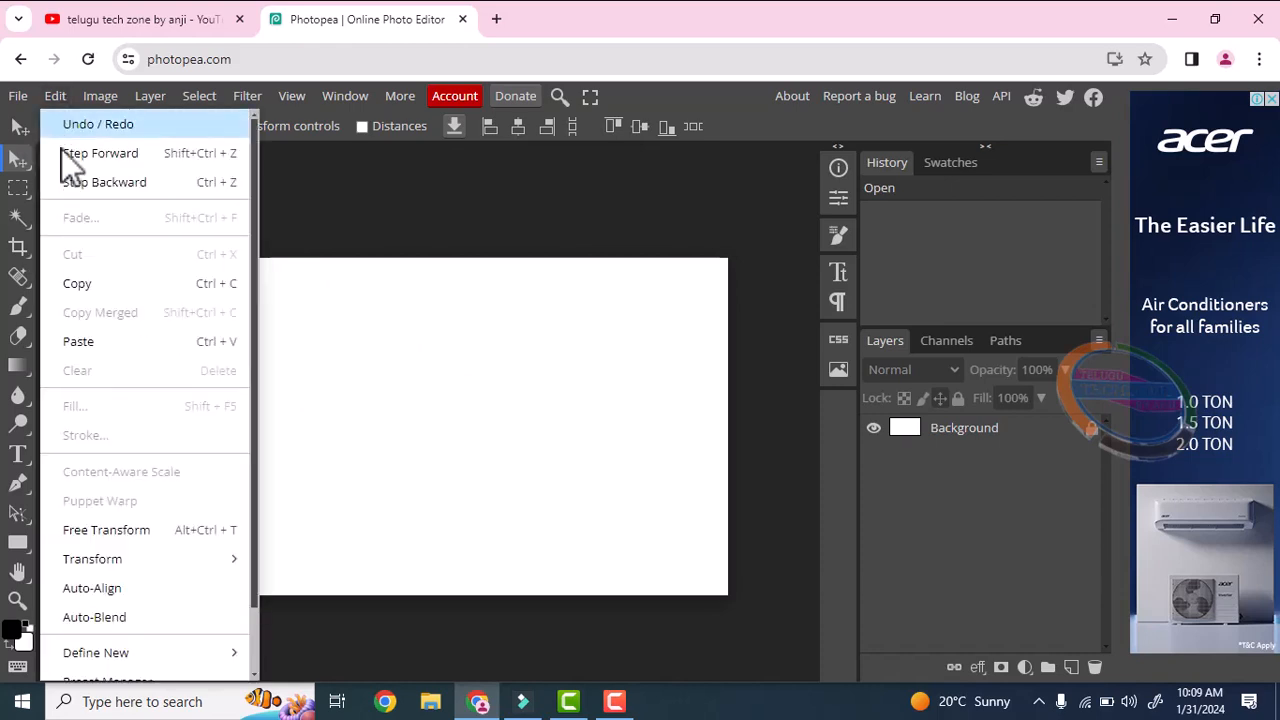
pyautogui.scroll(-3, 133, 487)
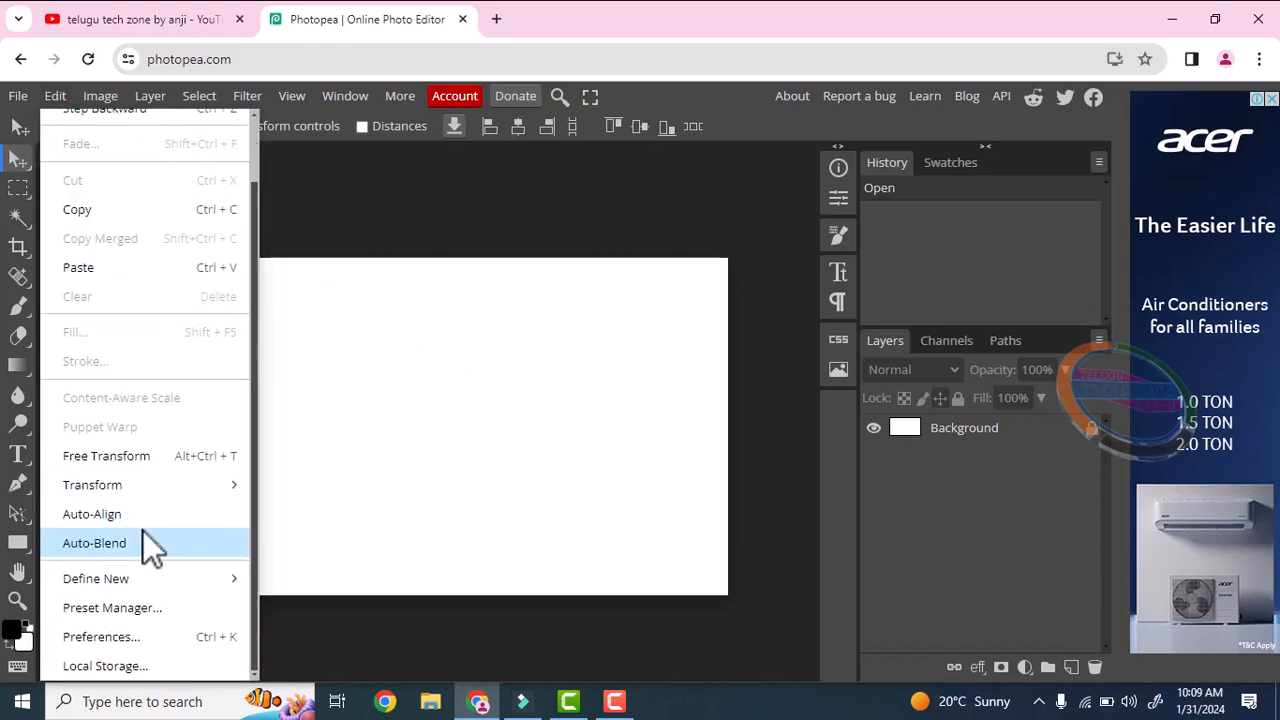
pyautogui.scroll(3, 110, 411)
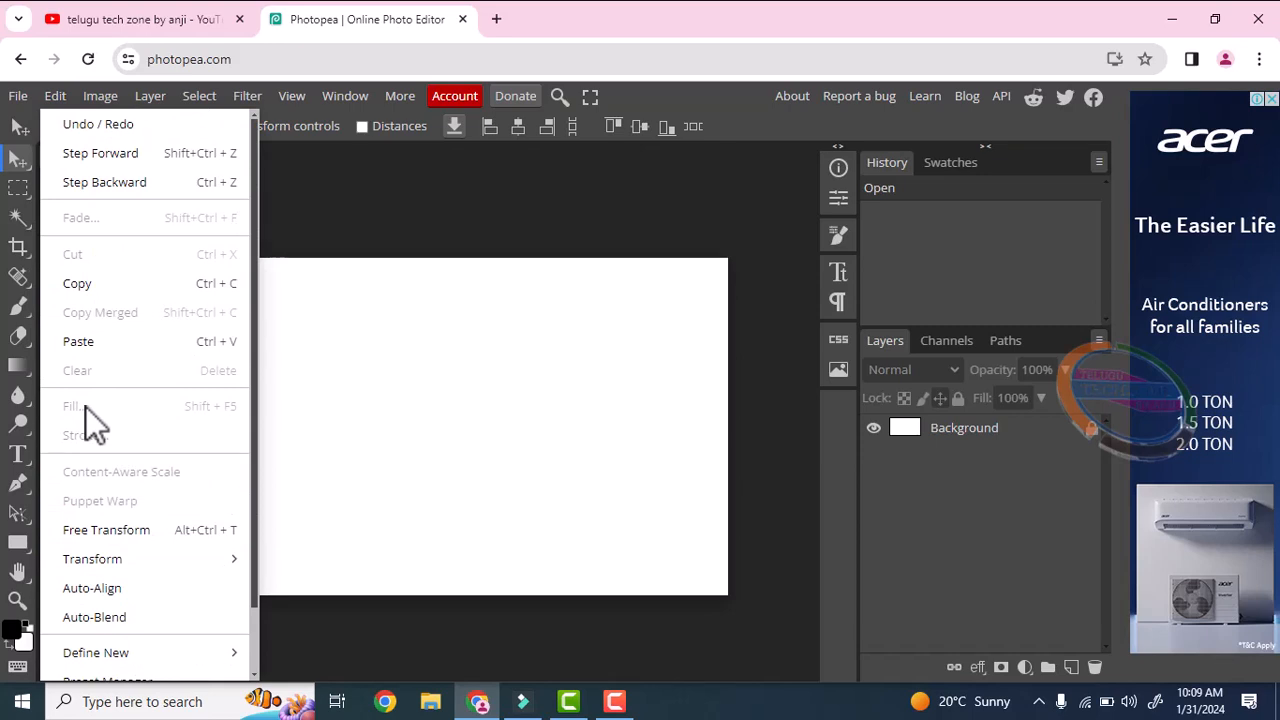
pyautogui.click(287, 397)
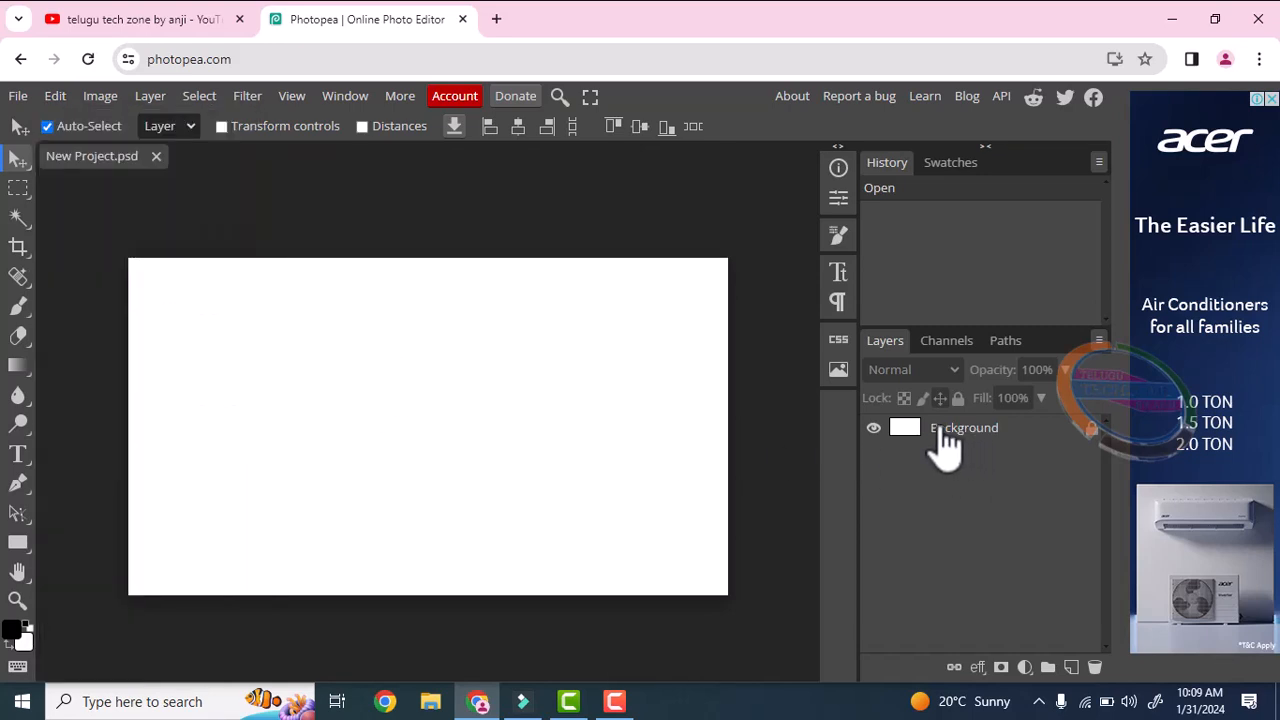
# Step: Add a new empty layer above the Background layer
pyautogui.click(979, 445)
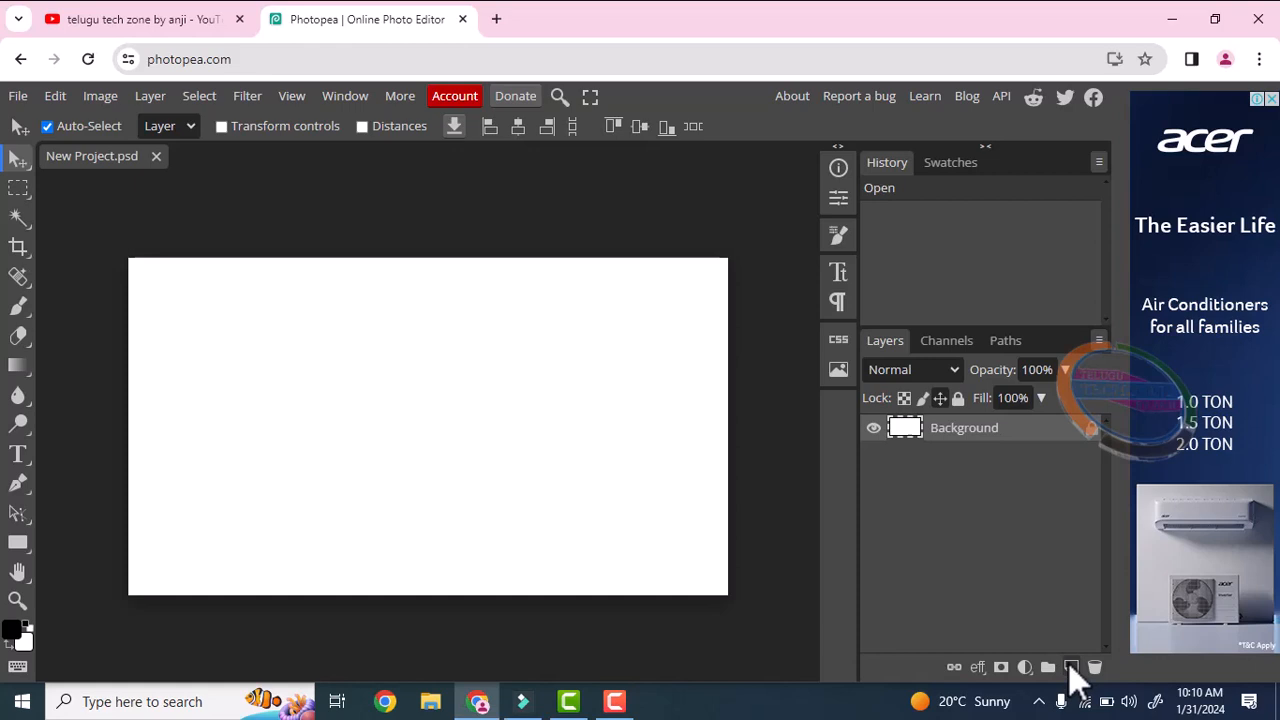
pyautogui.click(1070, 667)
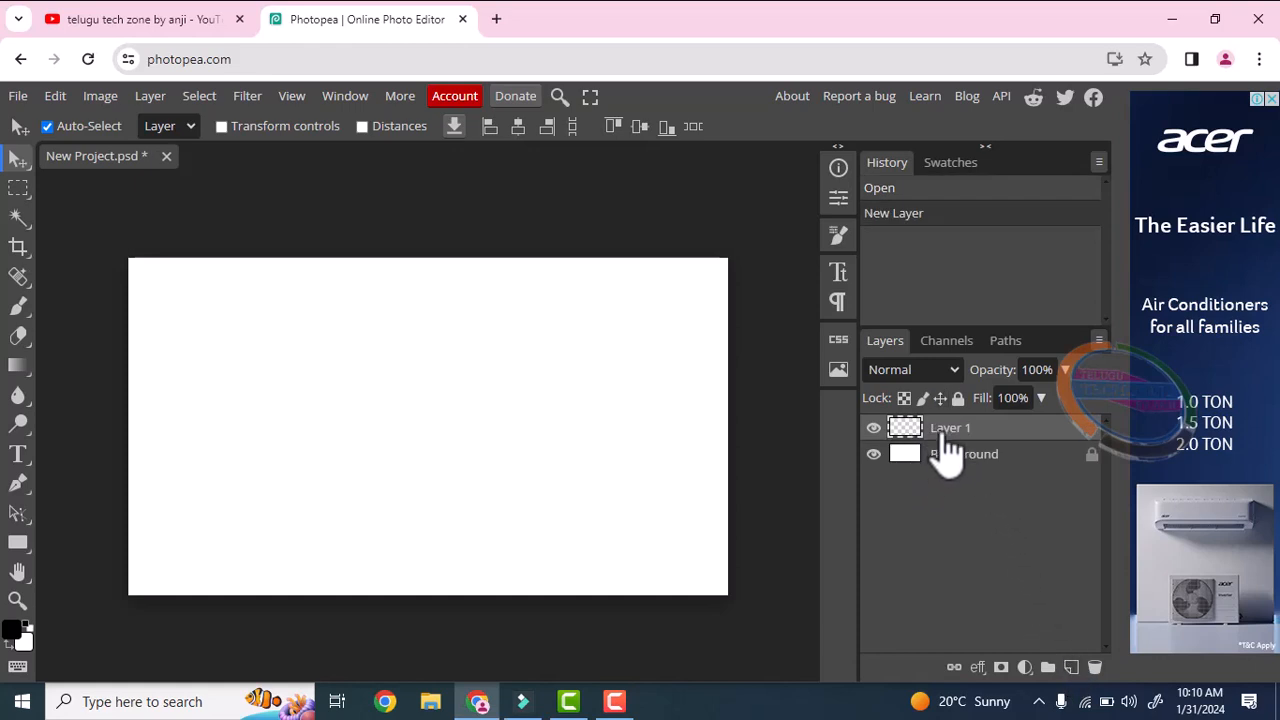
pyautogui.click(46, 96)
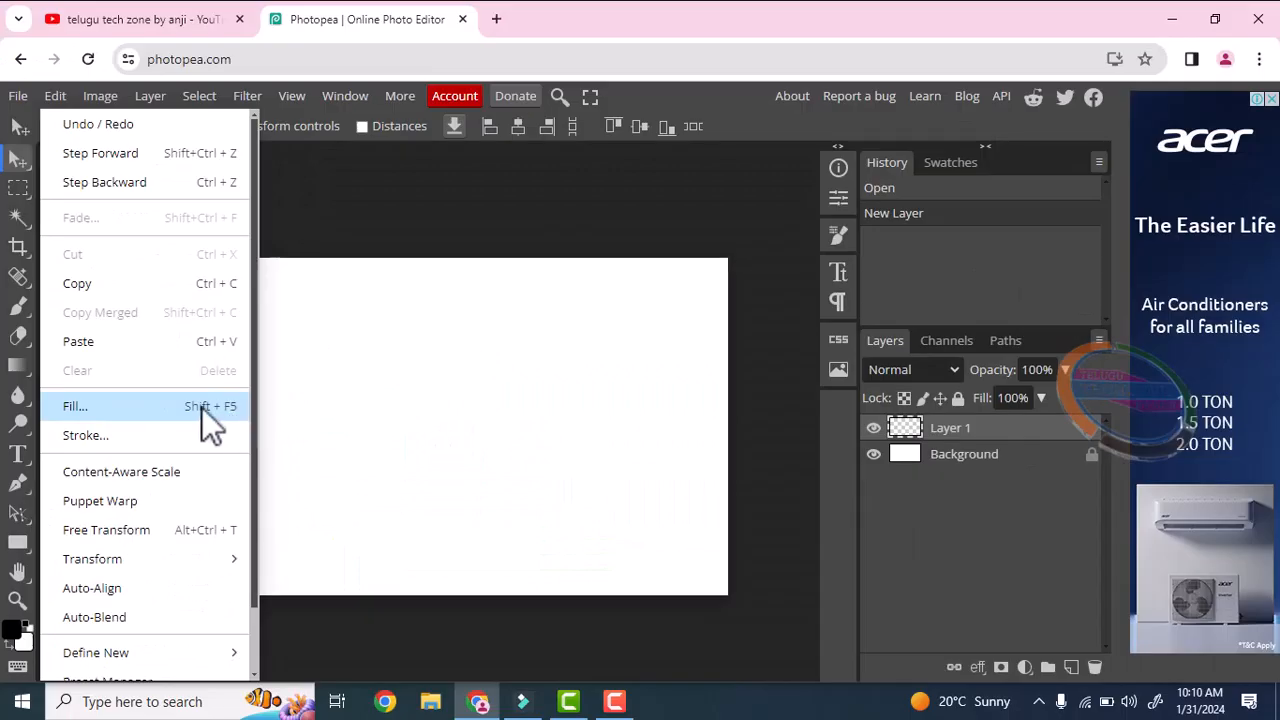
pyautogui.click(202, 408)
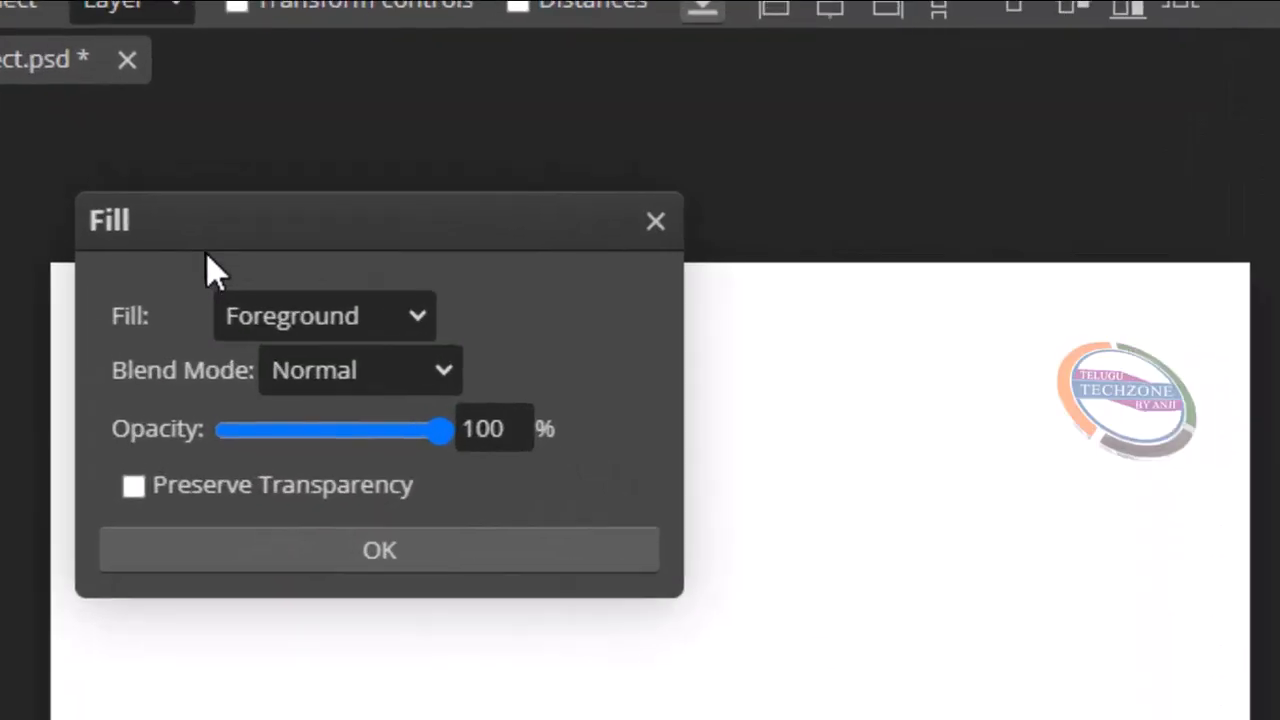
pyautogui.click(258, 300)
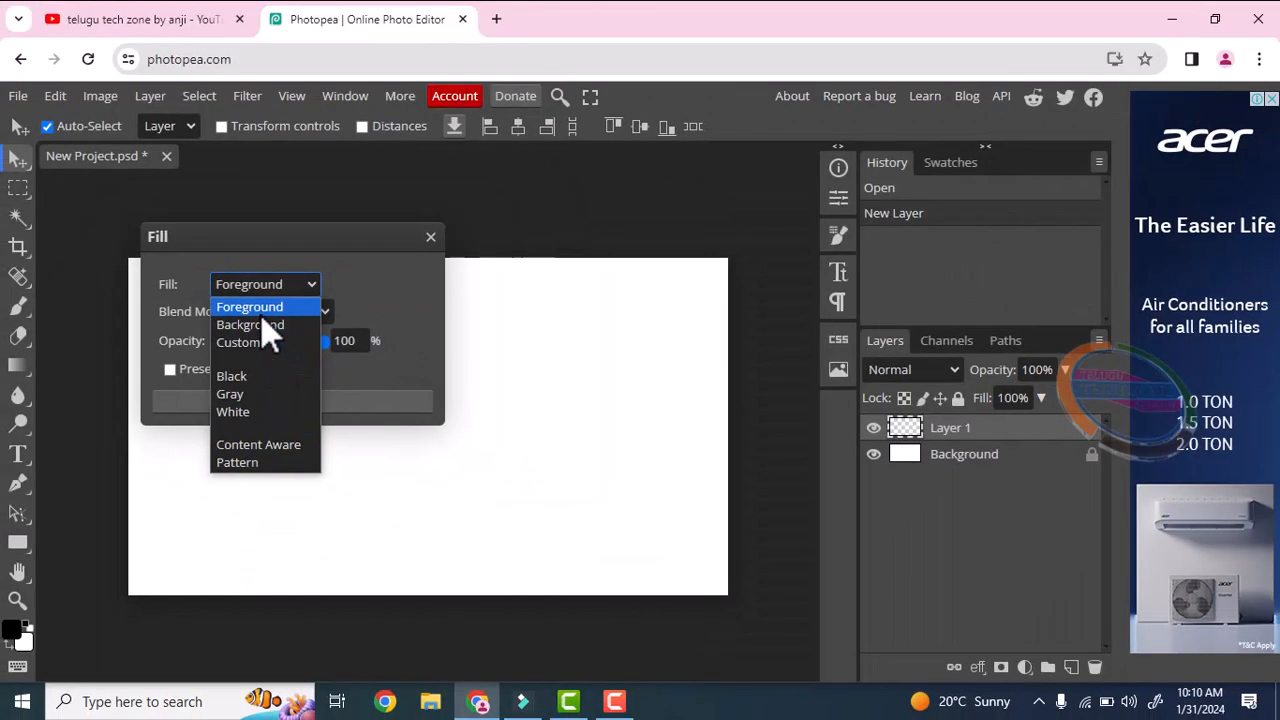
pyautogui.click(262, 316)
pyautogui.click(431, 237)
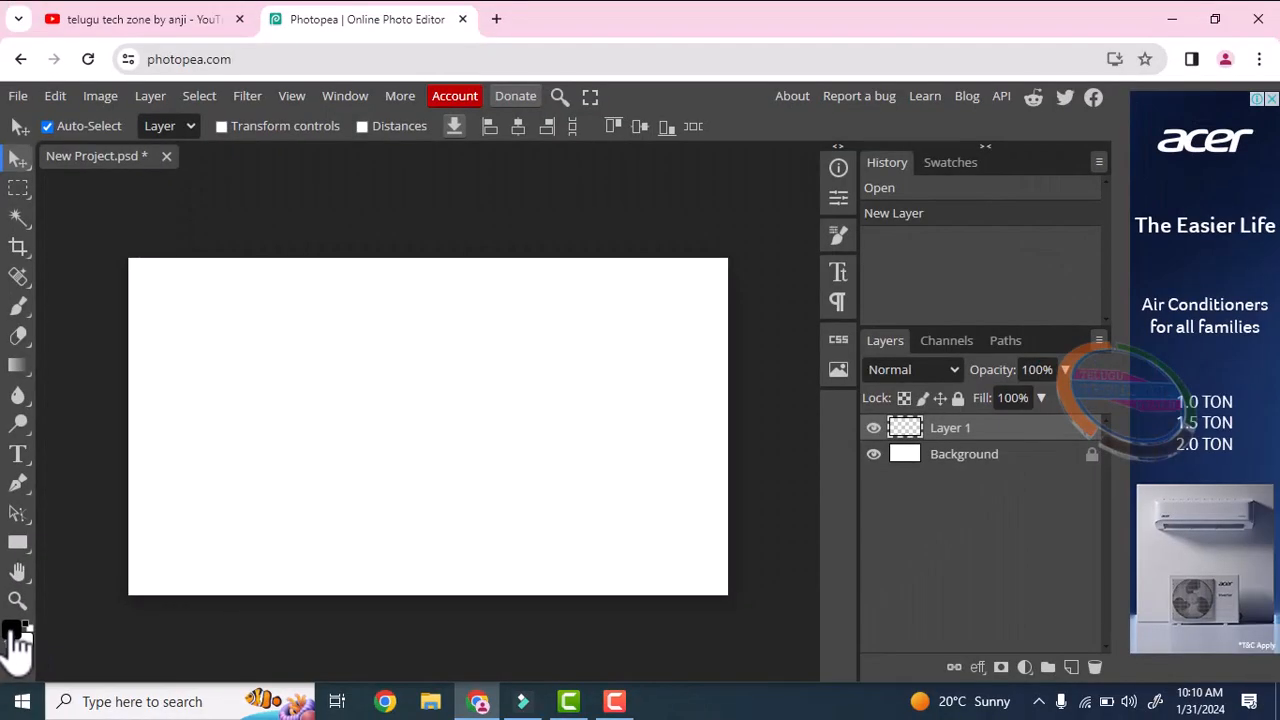
# Step: Set the foreground color to dark teal, hex 077079
pyautogui.click(22, 585)
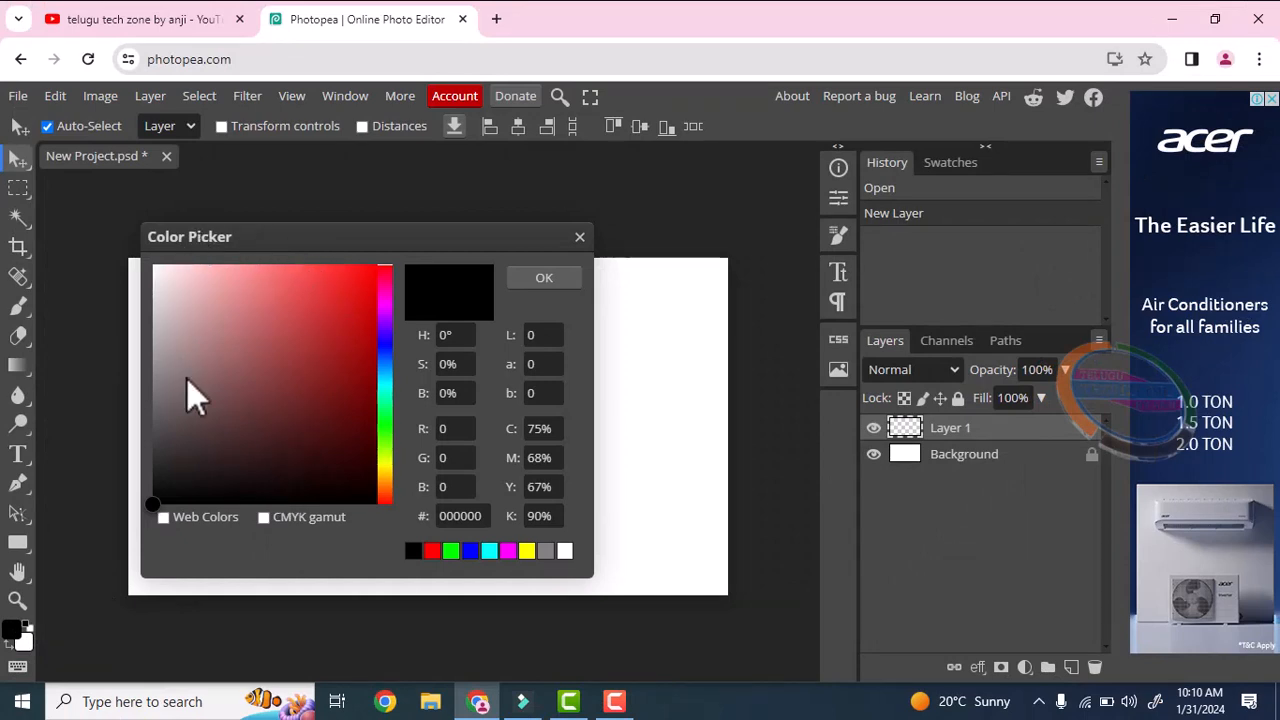
pyautogui.moveTo(287, 402)
pyautogui.mouseDown()
pyautogui.moveTo(348, 387)
pyautogui.moveTo(367, 263)
pyautogui.mouseUp()
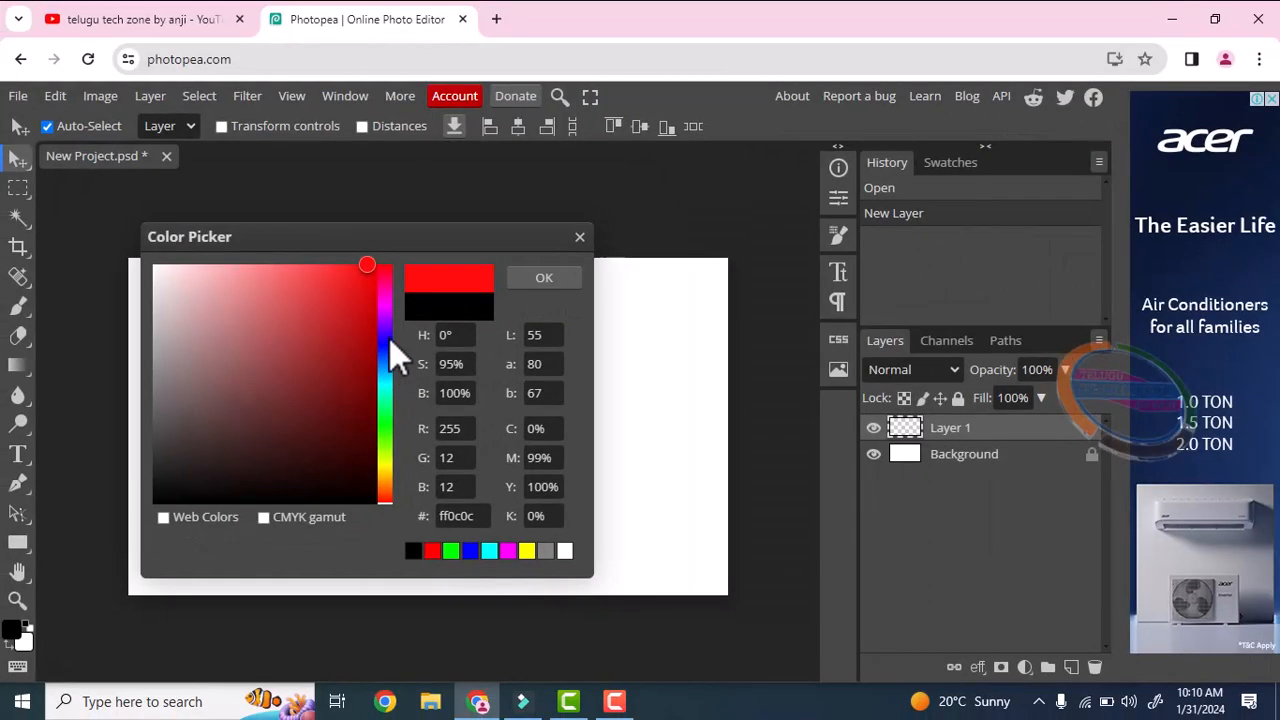
pyautogui.moveTo(390, 351); pyautogui.dragTo(390, 427)
pyautogui.moveTo(389, 378)
pyautogui.mouseDown()
pyautogui.moveTo(386, 436)
pyautogui.moveTo(383, 355)
pyautogui.moveTo(378, 411)
pyautogui.moveTo(379, 374)
pyautogui.moveTo(364, 397)
pyautogui.moveTo(368, 335)
pyautogui.moveTo(364, 398)
pyautogui.mouseUp()
pyautogui.click(365, 358)
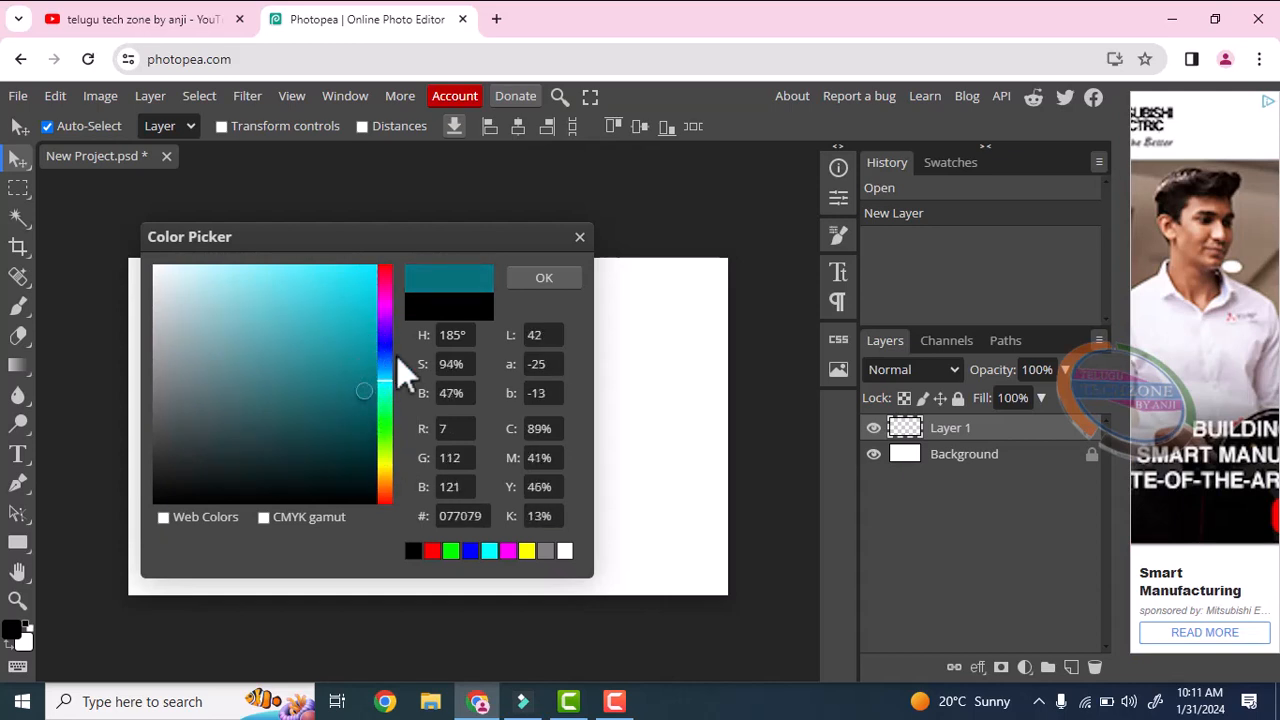
pyautogui.click(539, 281)
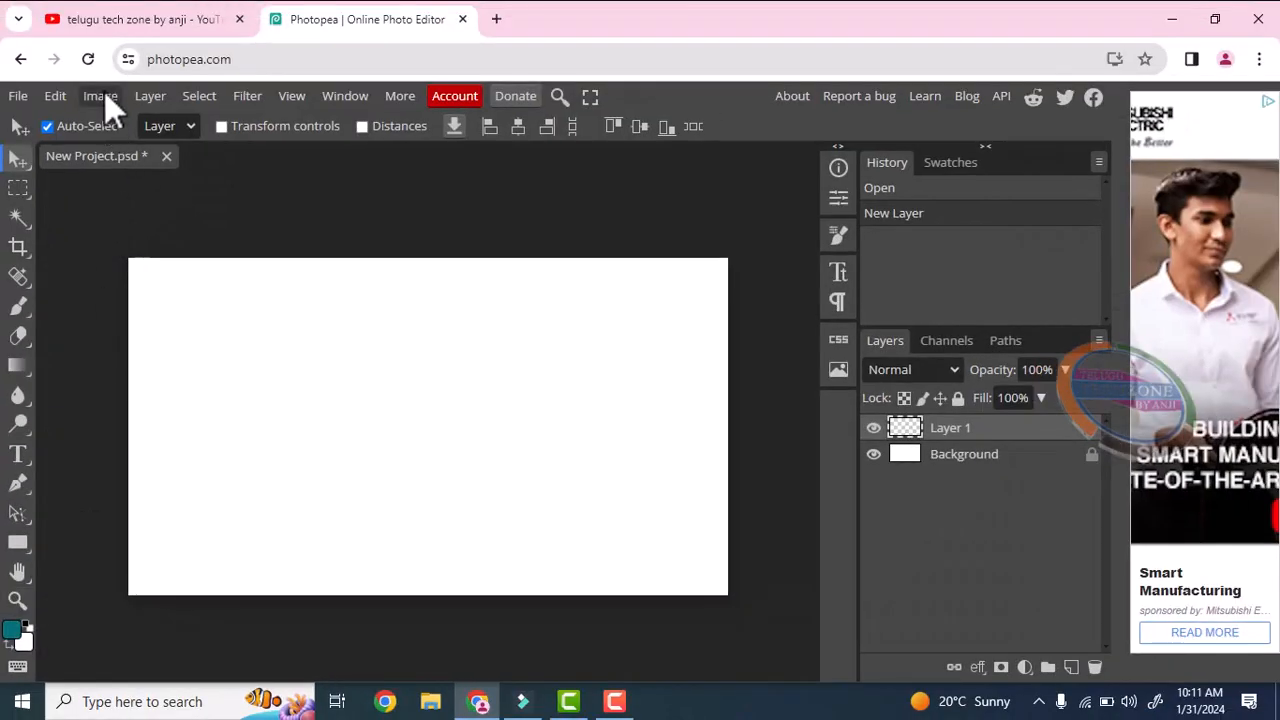
# Step: Fill Layer 1 with the teal foreground color in Normal blend mode at 100% opacity
pyautogui.click(64, 102)
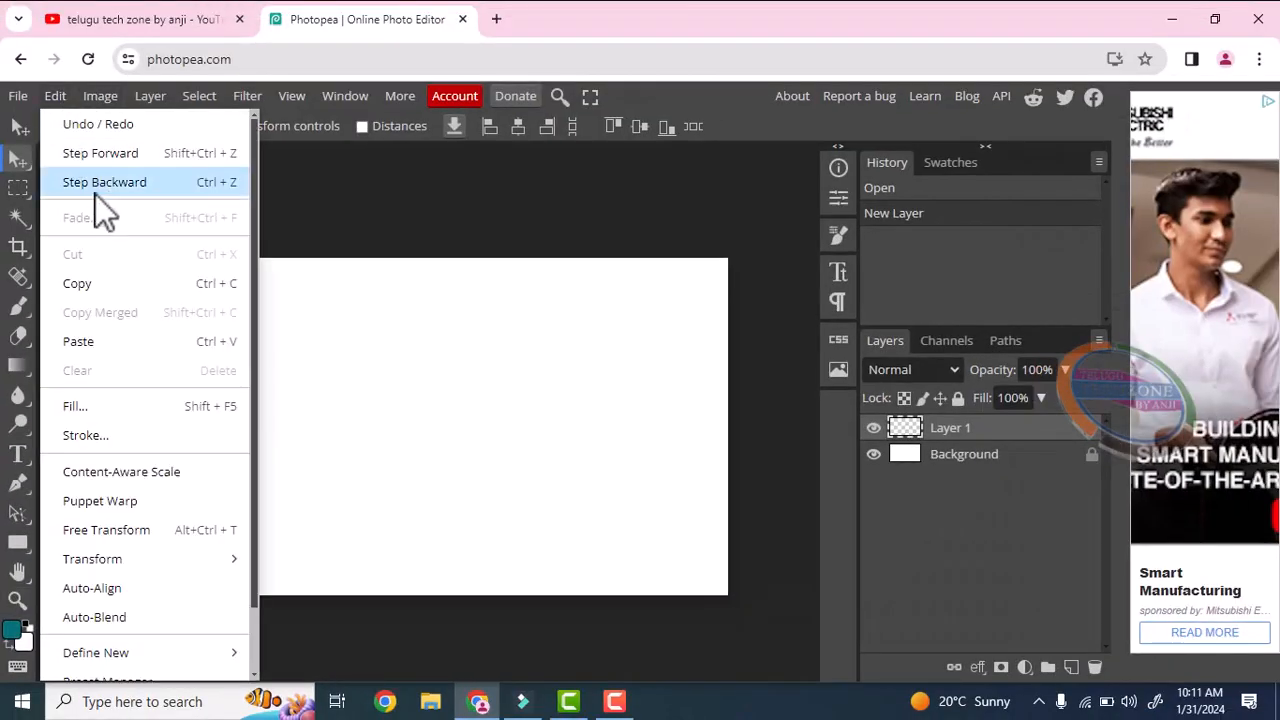
pyautogui.click(109, 402)
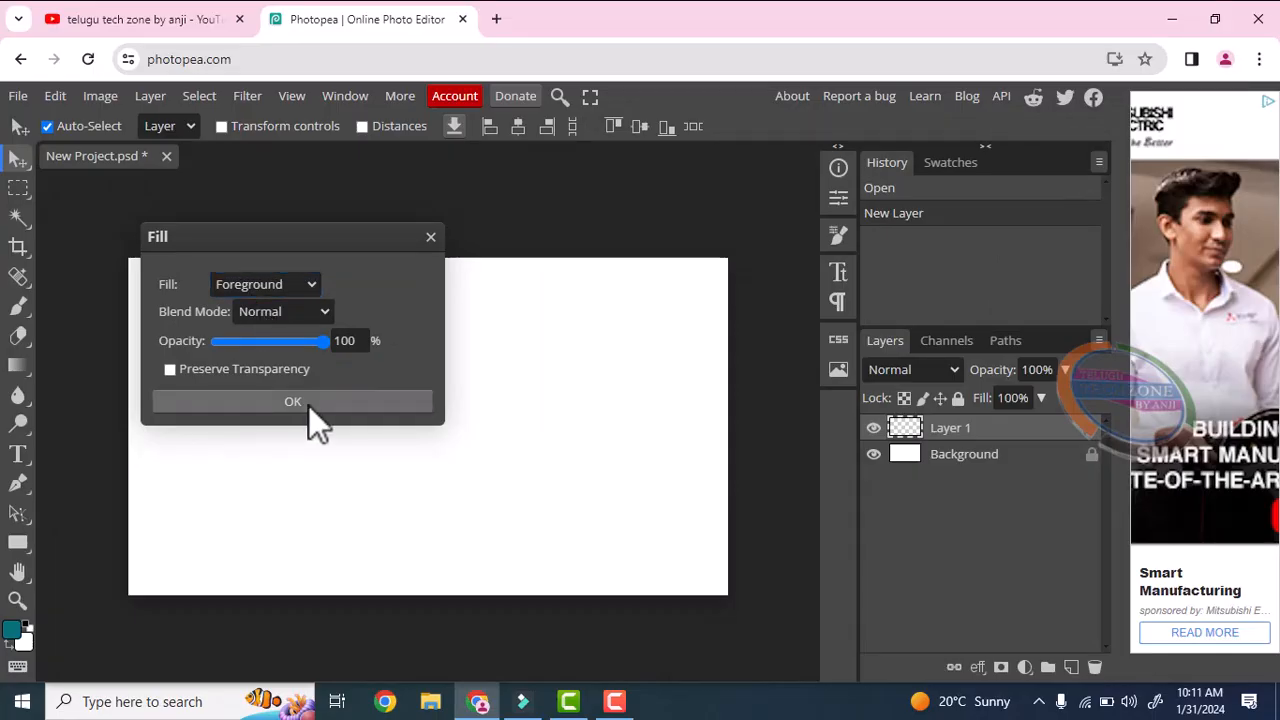
pyautogui.click(308, 404)
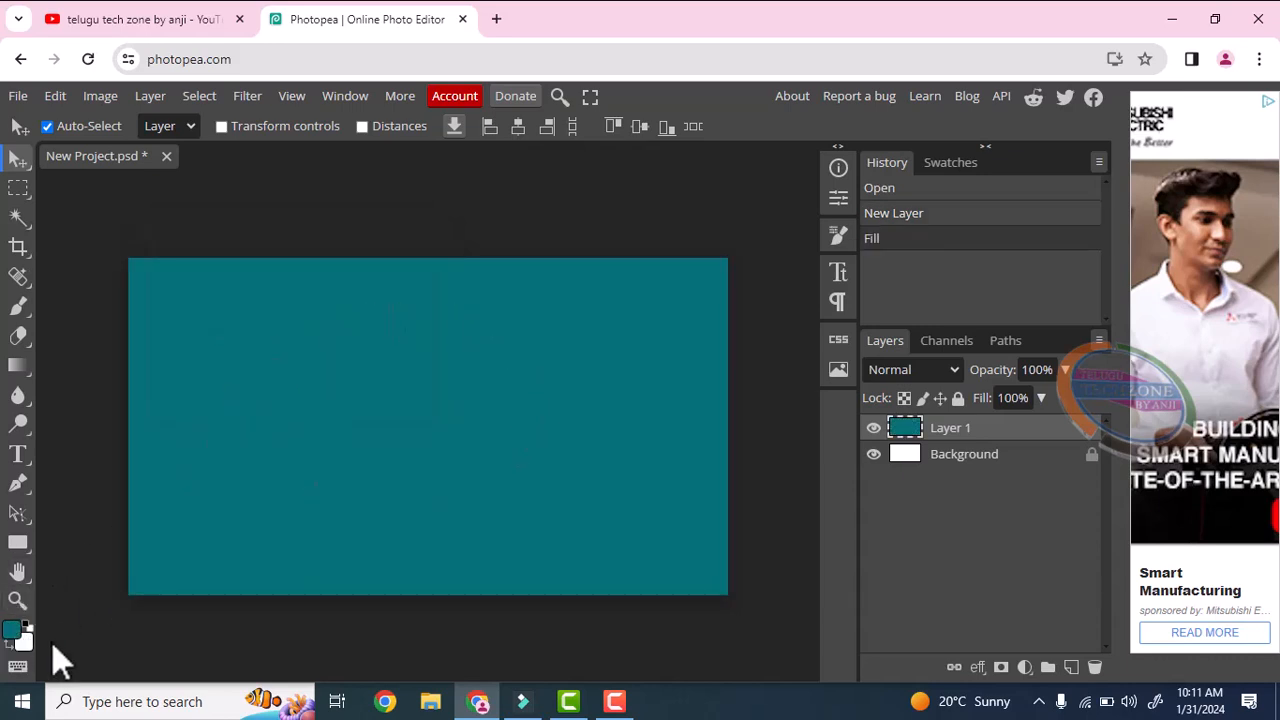
# Step: Change the foreground color to dark purple, hex 680779
pyautogui.click(14, 633)
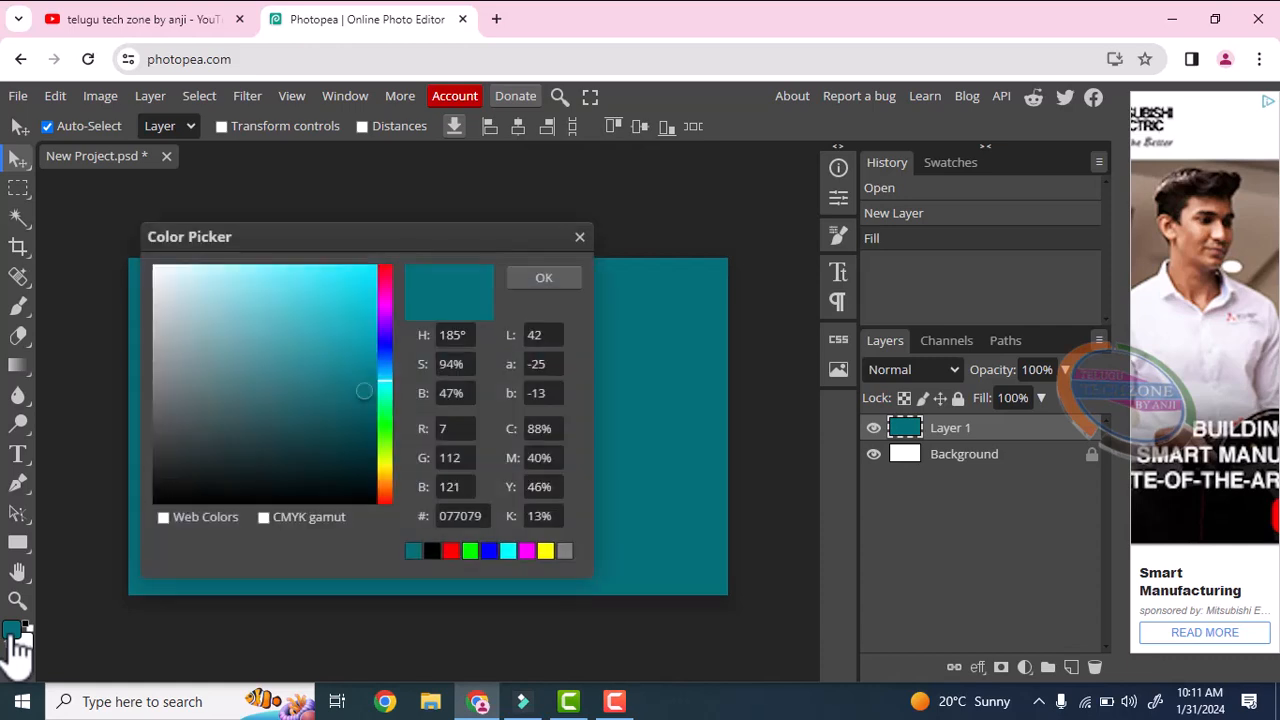
pyautogui.moveTo(384, 410); pyautogui.dragTo(390, 313)
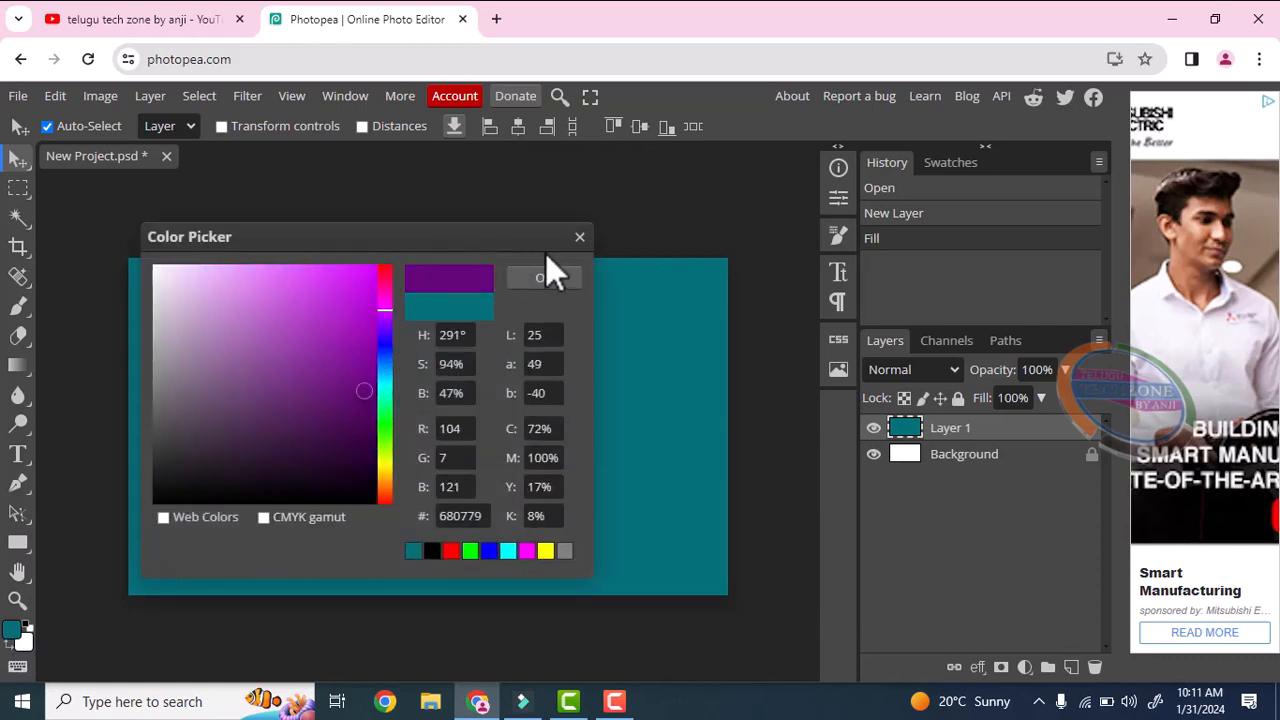
pyautogui.click(549, 279)
# Step: Fill Layer 1 with the purple foreground color in Multiply blend mode at 100% opacity, and undo that fill
pyautogui.click(55, 97)
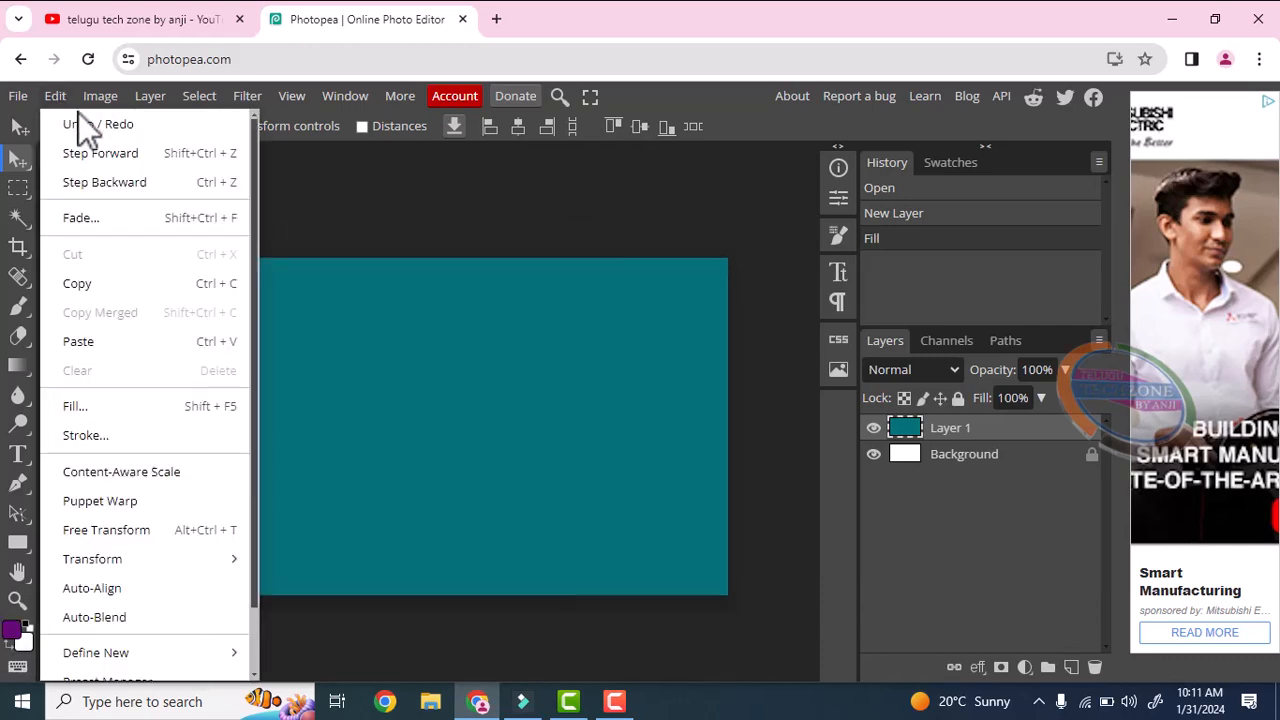
pyautogui.click(116, 405)
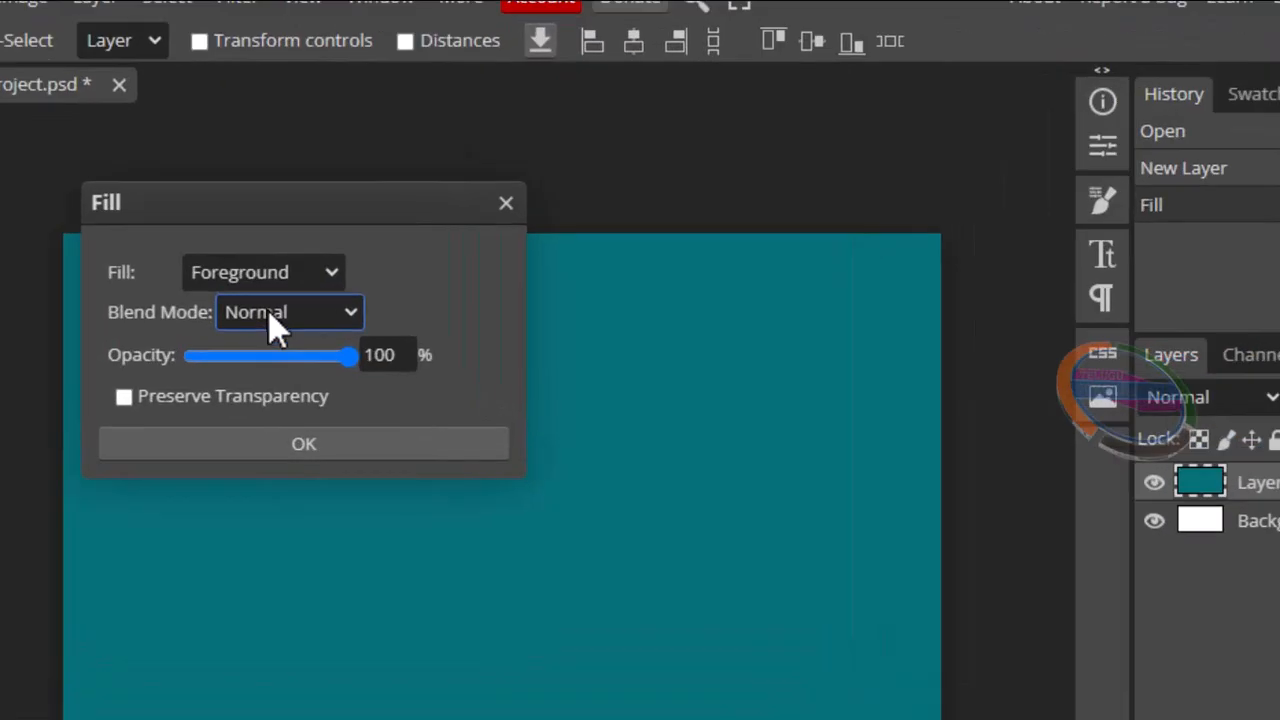
pyautogui.click(266, 314)
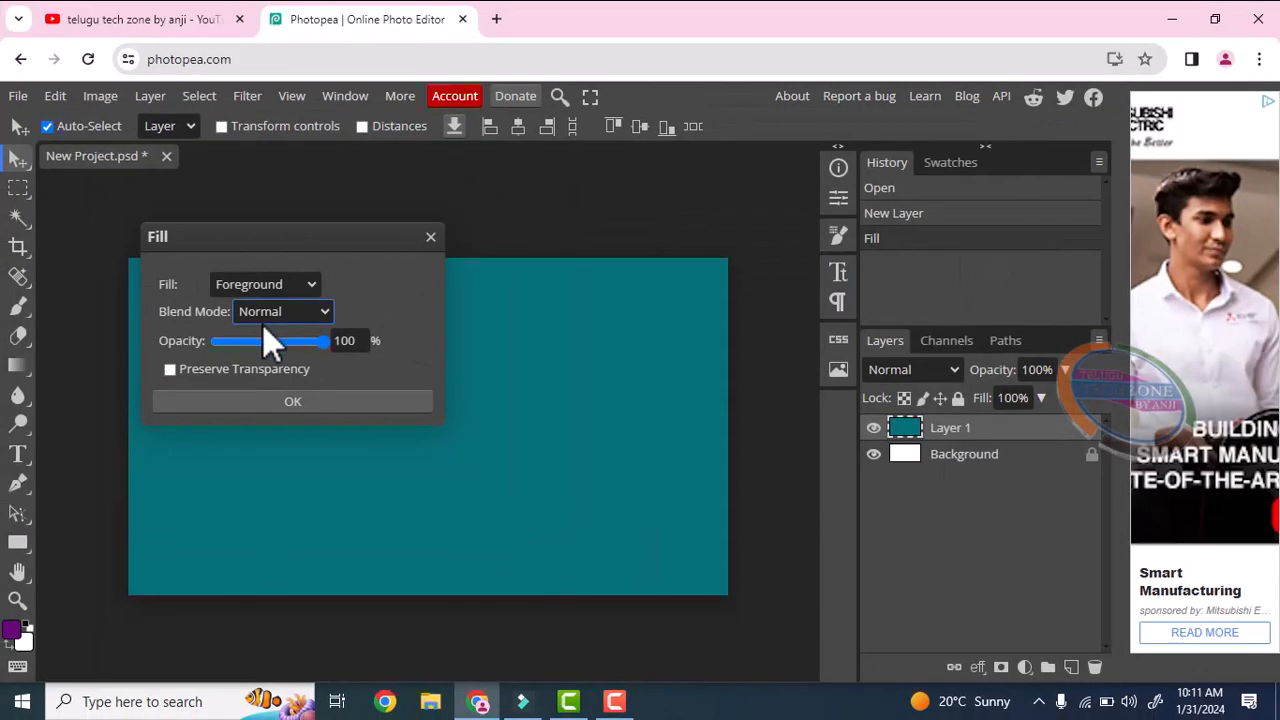
pyautogui.click(296, 318)
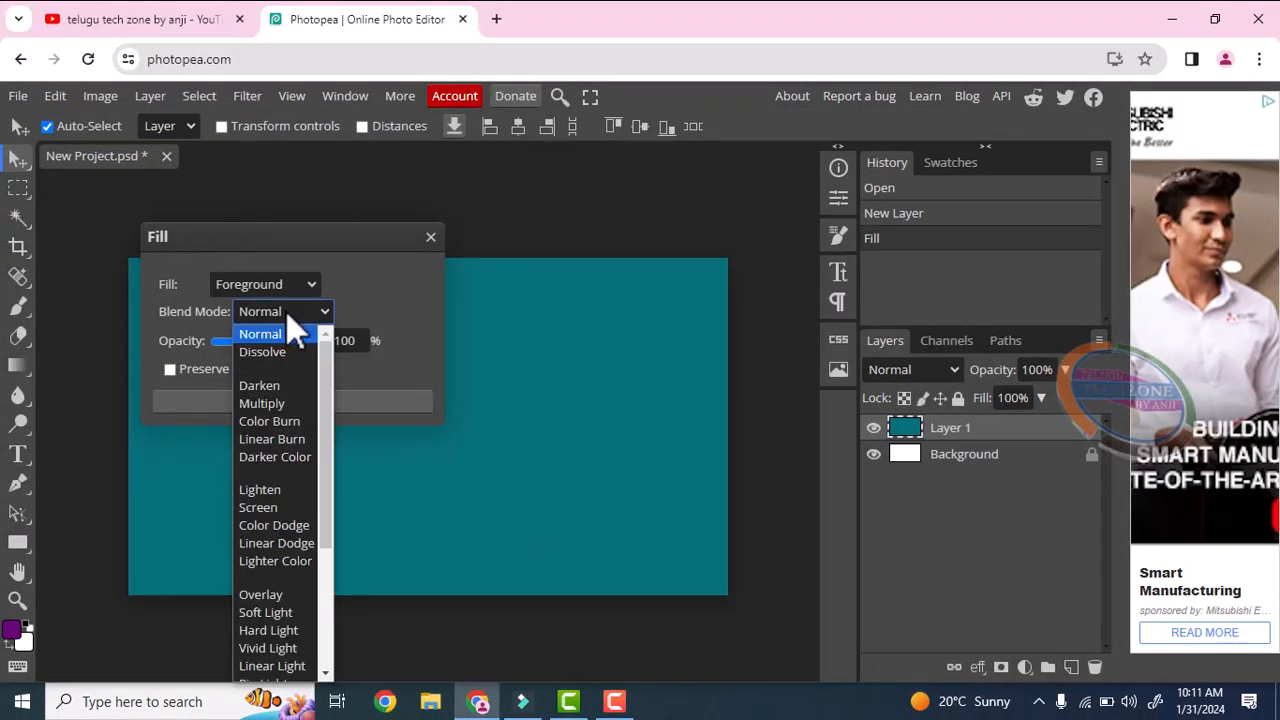
pyautogui.click(275, 403)
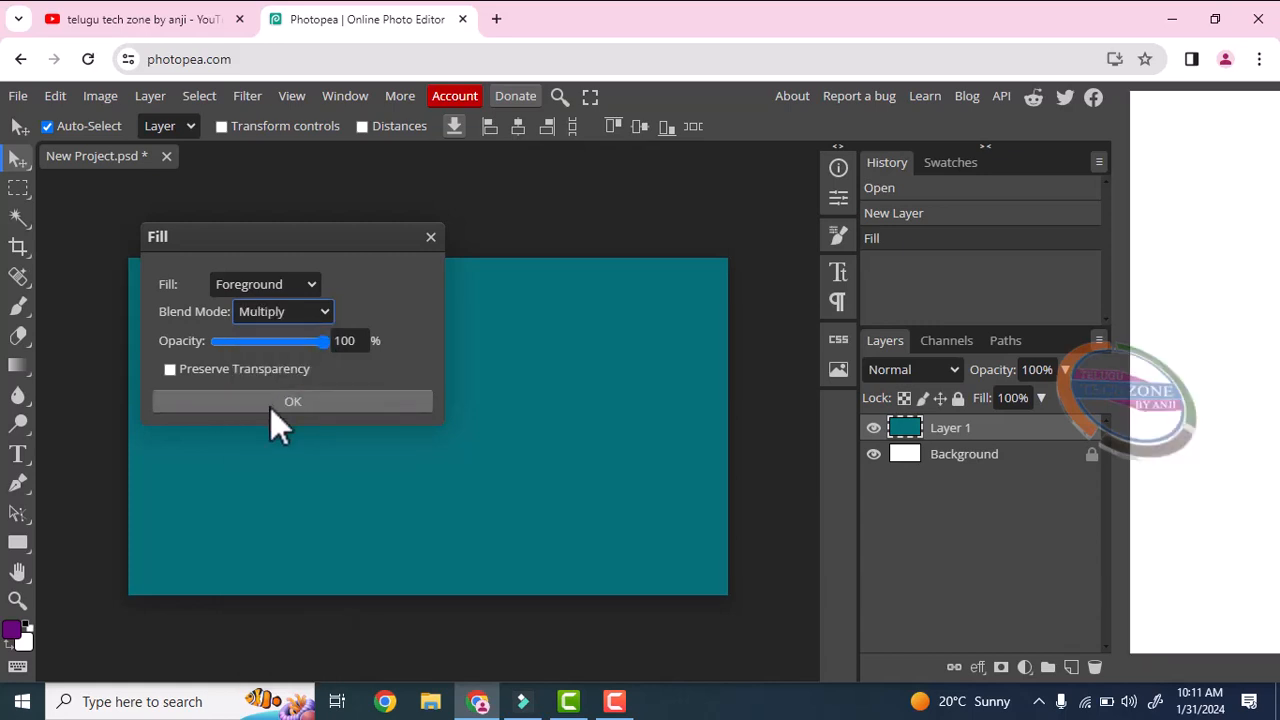
pyautogui.click(289, 404)
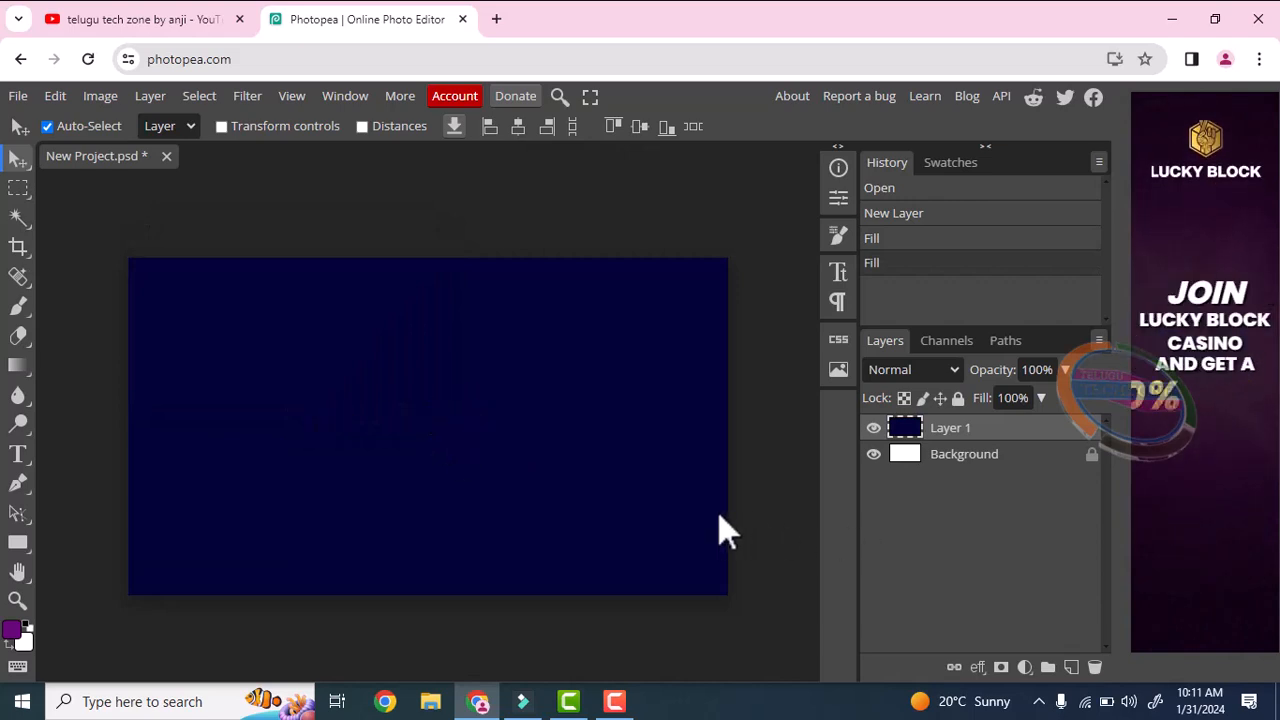
pyautogui.click(52, 95)
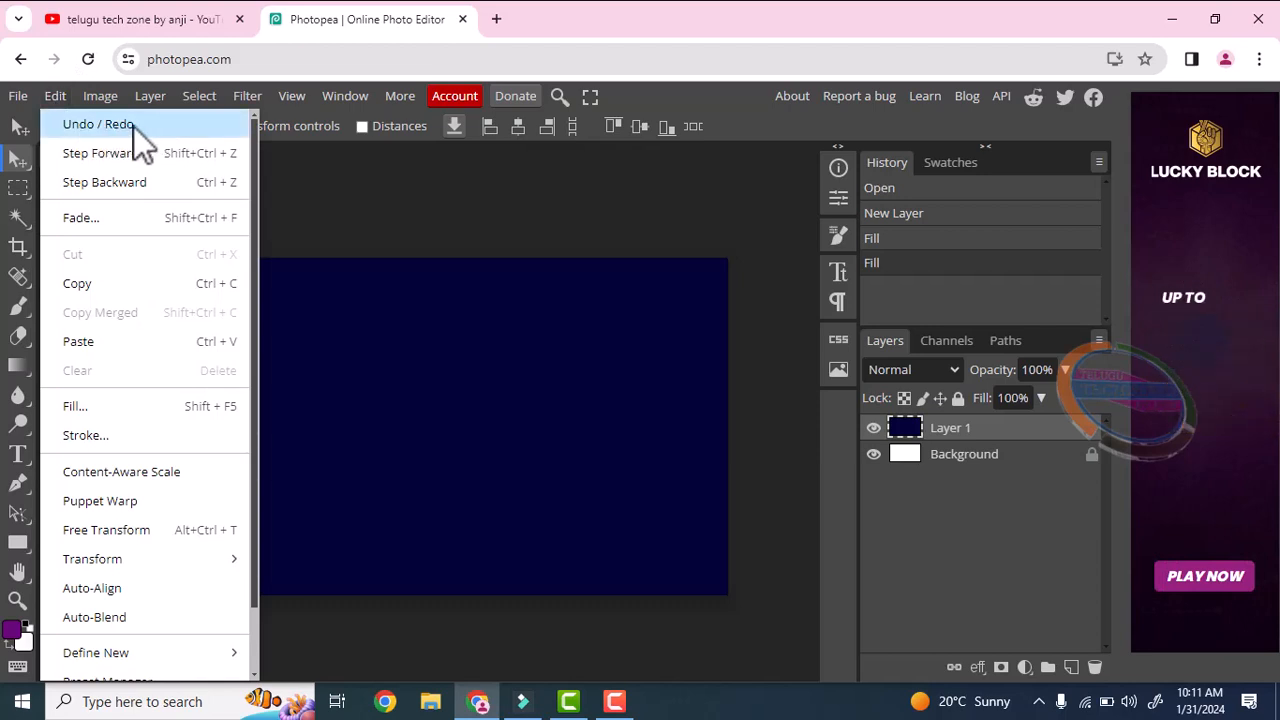
pyautogui.click(133, 126)
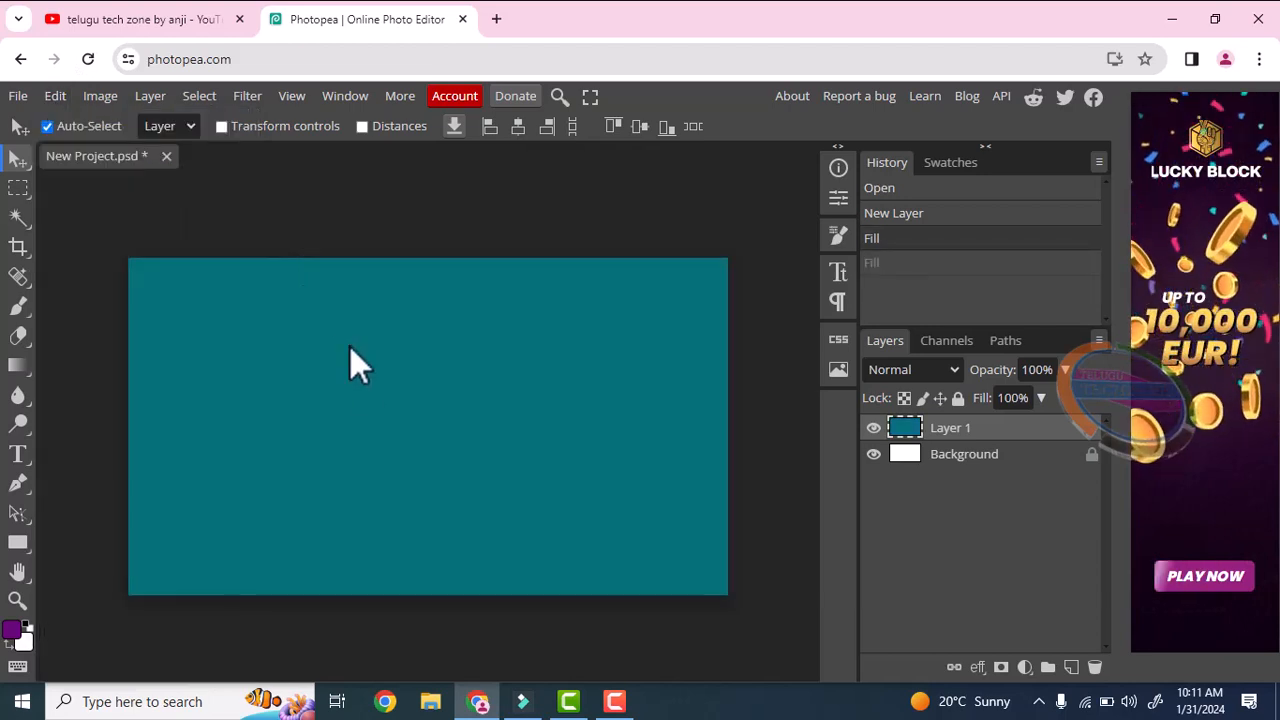
# Step: Fill Layer 1 with the purple foreground color in Normal blend mode at 28% opacity
pyautogui.click(62, 100)
pyautogui.click(117, 405)
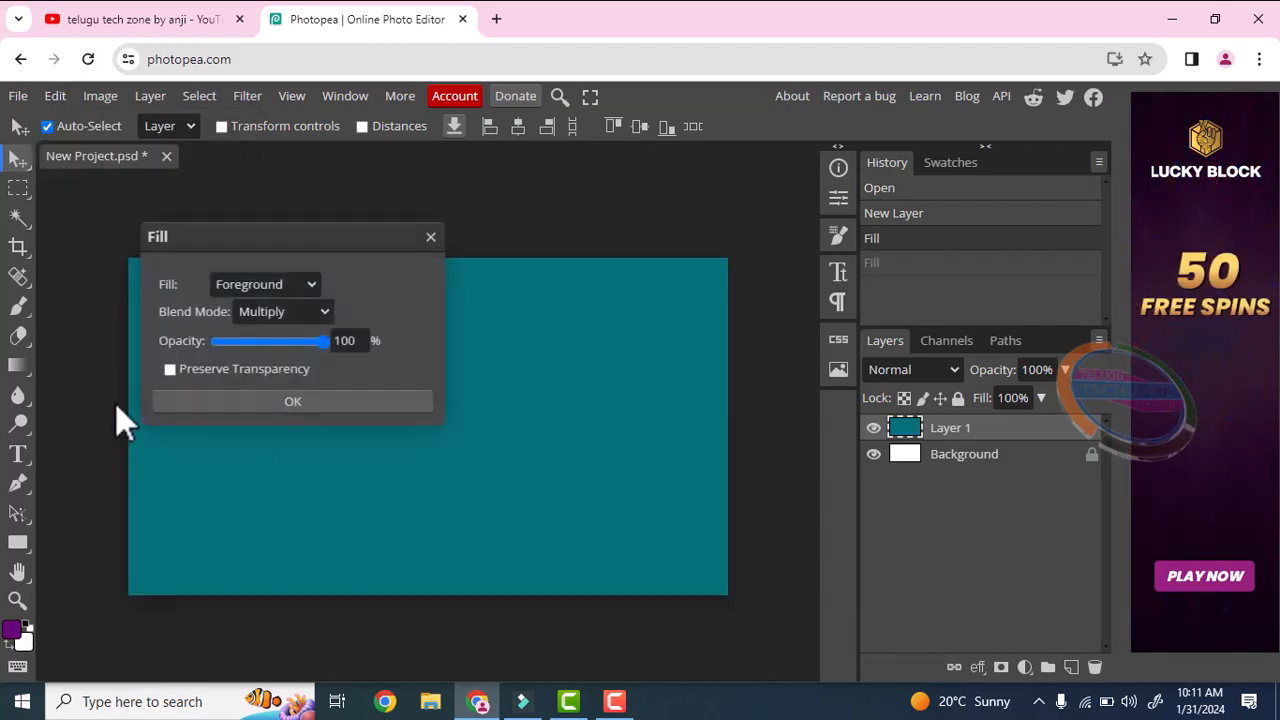
pyautogui.click(274, 314)
pyautogui.click(270, 334)
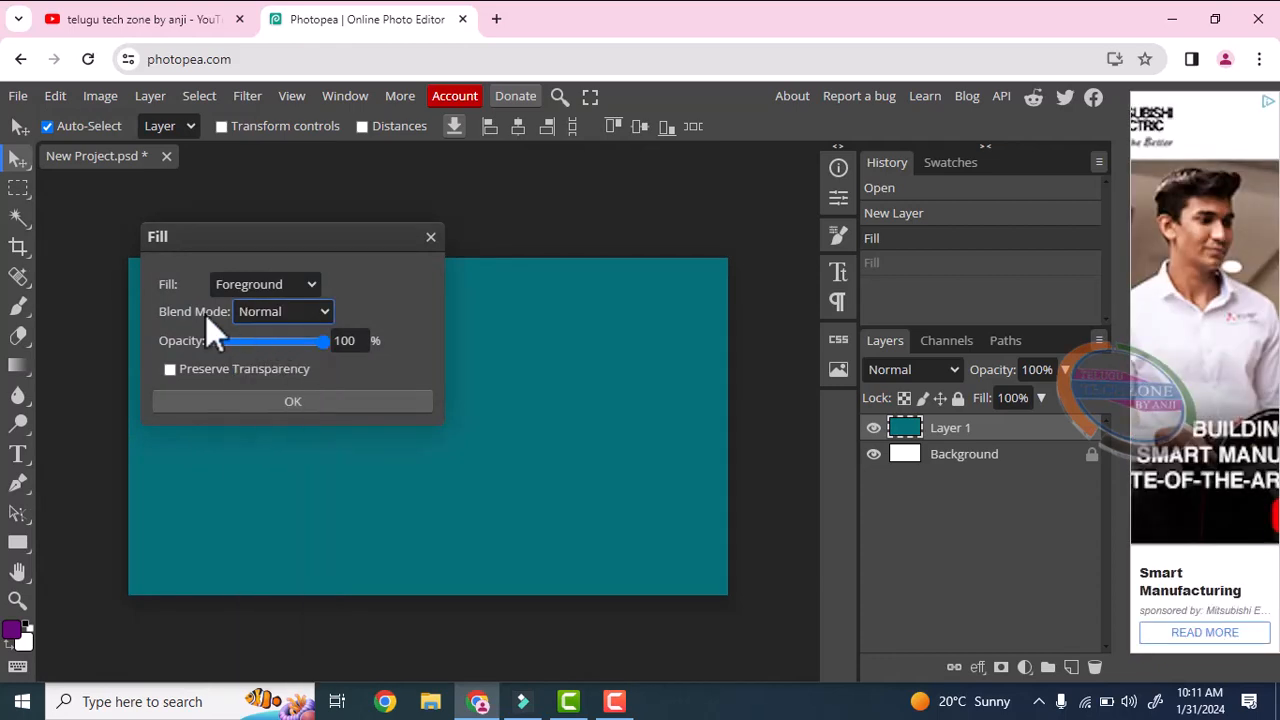
pyautogui.moveTo(288, 343); pyautogui.dragTo(247, 344)
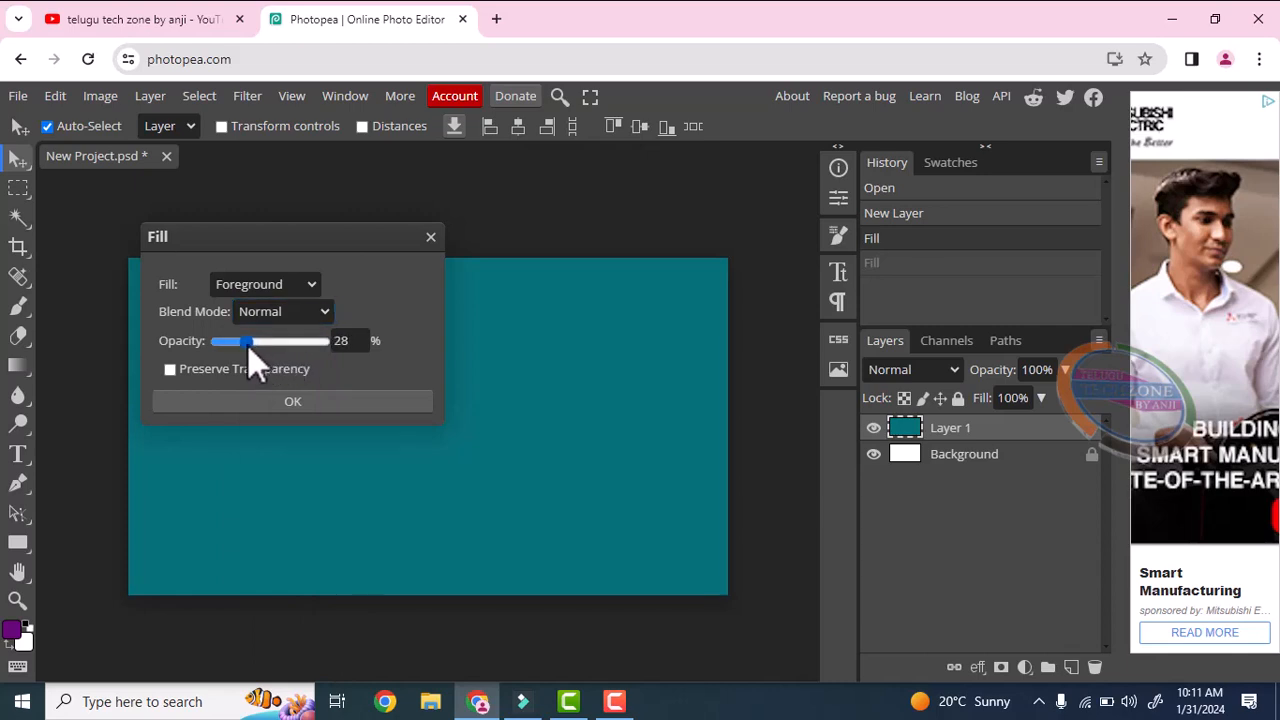
pyautogui.click(285, 402)
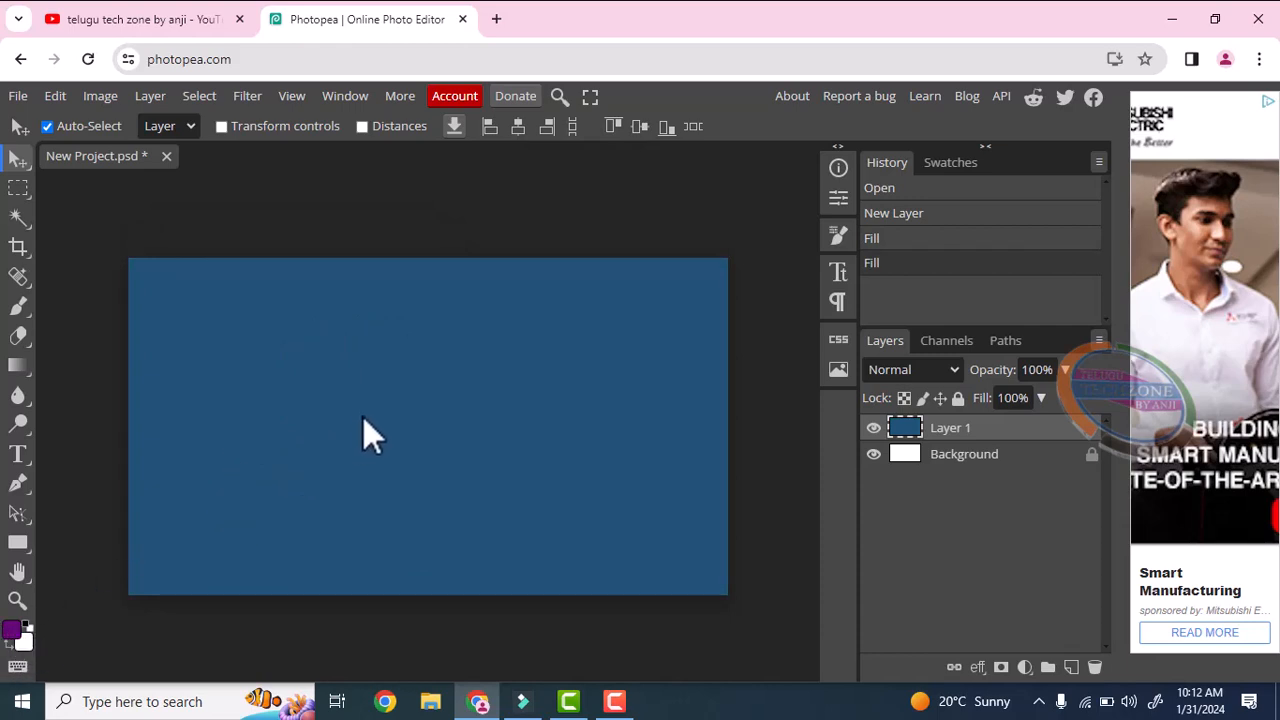
# Step: Fill Layer 1 with the purple foreground color in Normal blend mode at 100% opacity
pyautogui.click(52, 96)
pyautogui.click(131, 410)
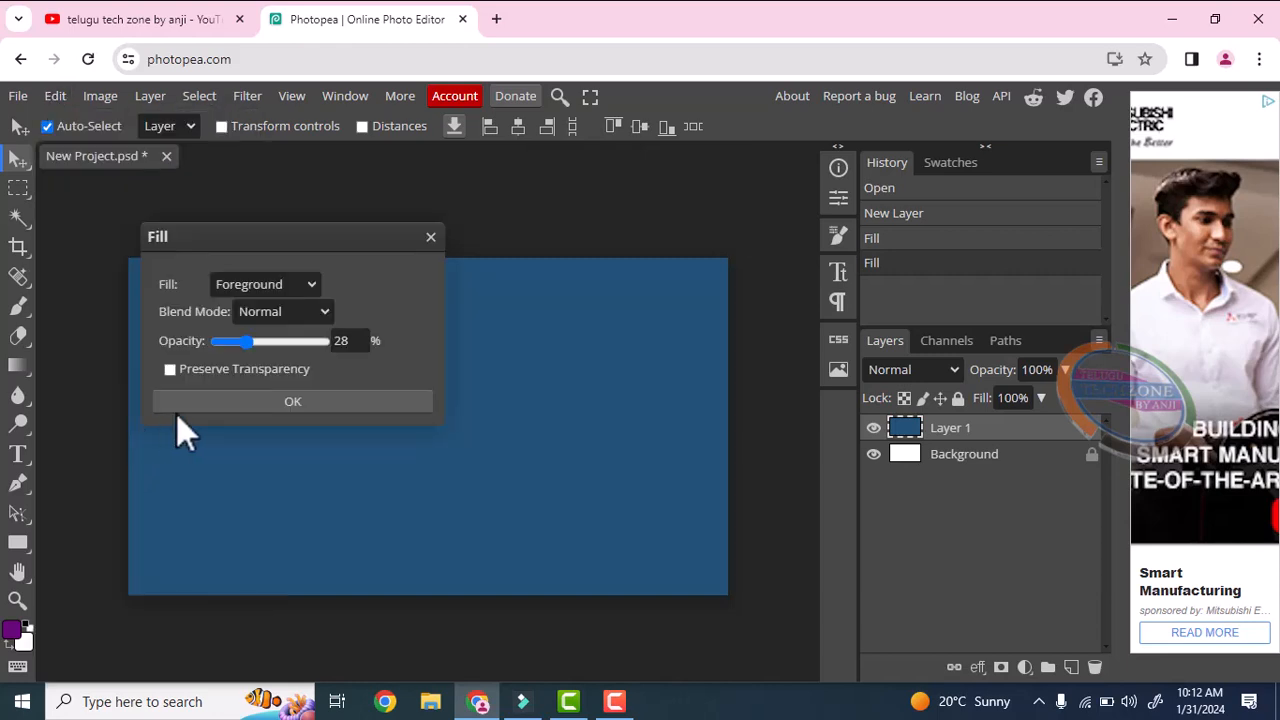
pyautogui.moveTo(243, 340); pyautogui.dragTo(325, 342)
pyautogui.click(292, 401)
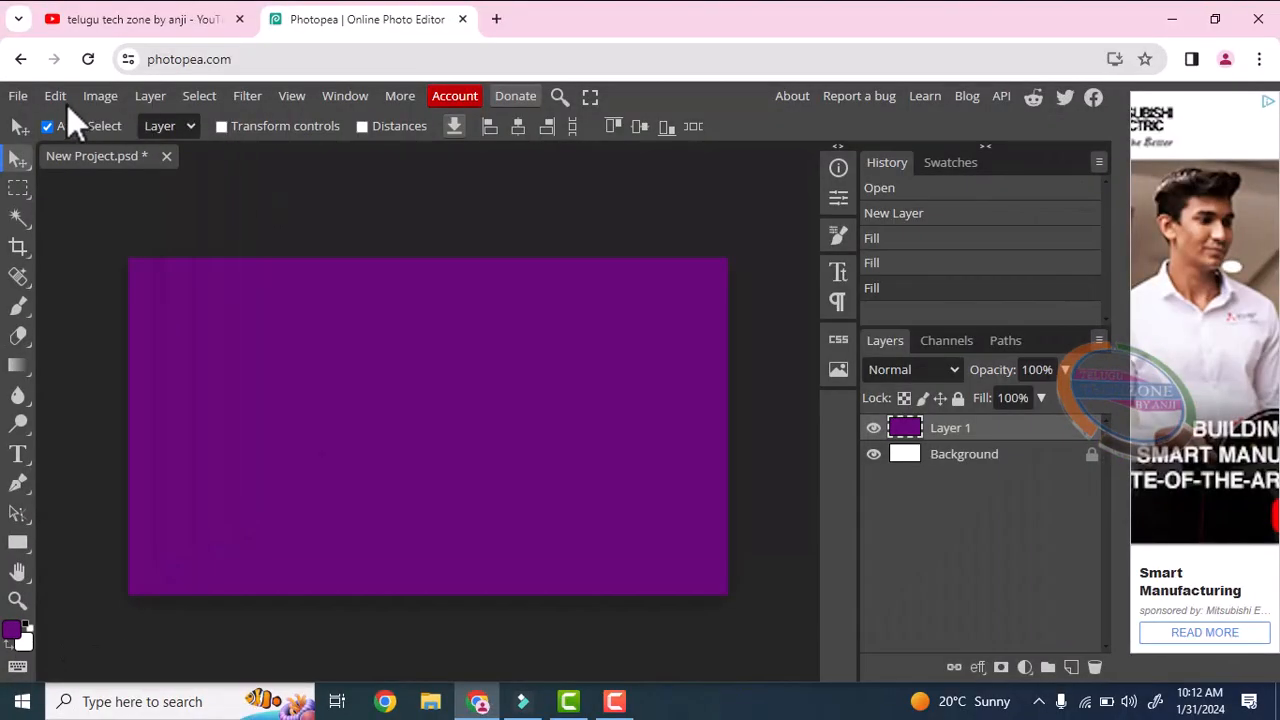
# Step: Fill Layer 1 with the white background color in Normal blend mode at 100% opacity
pyautogui.click(58, 98)
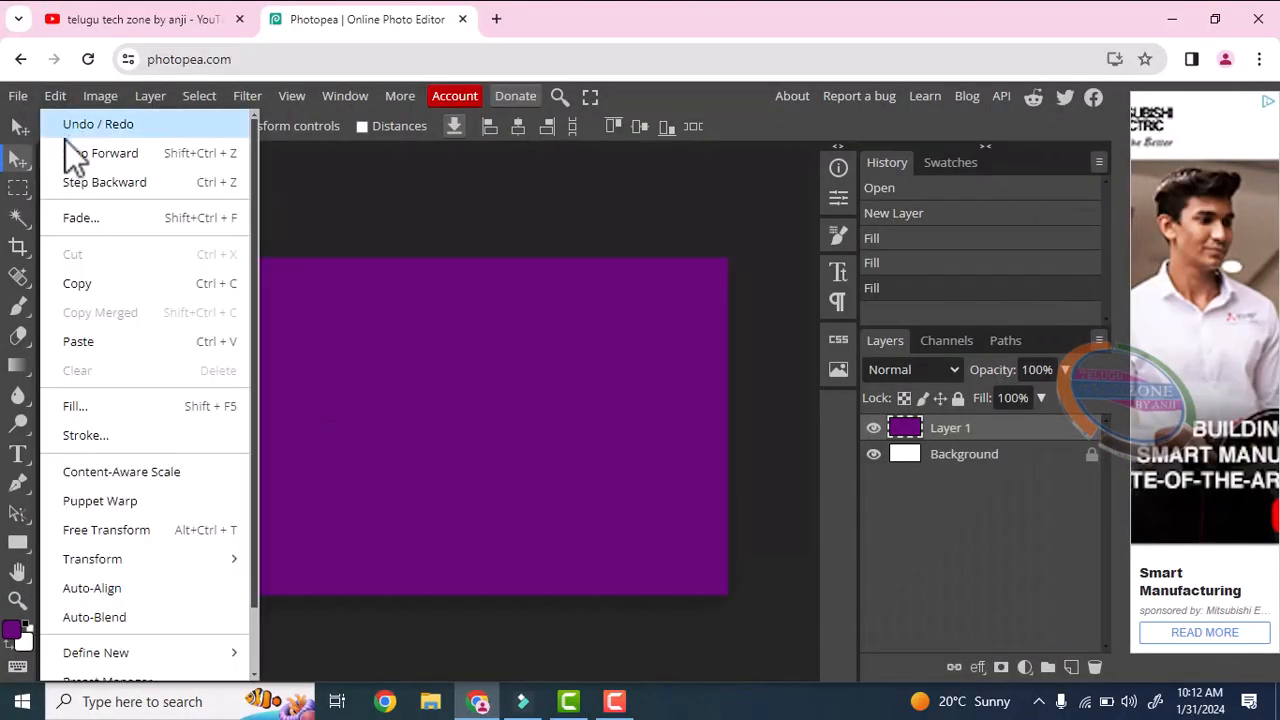
pyautogui.click(114, 407)
pyautogui.click(270, 286)
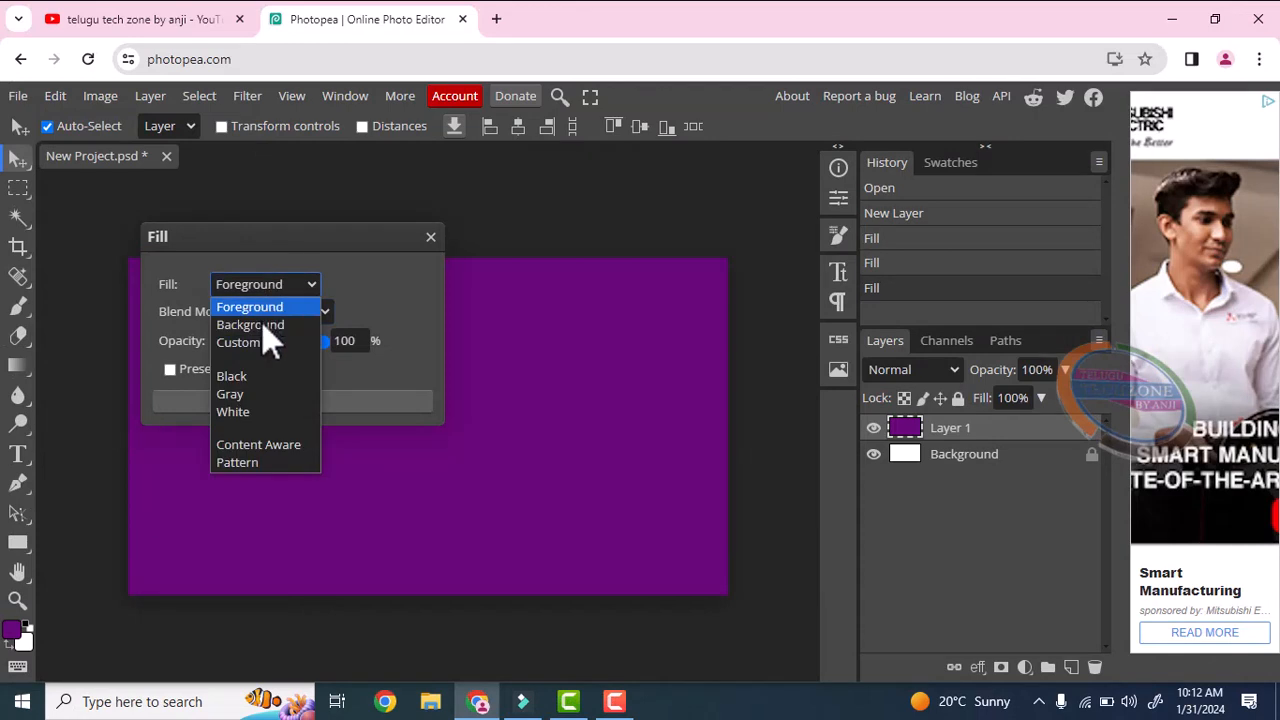
pyautogui.click(266, 325)
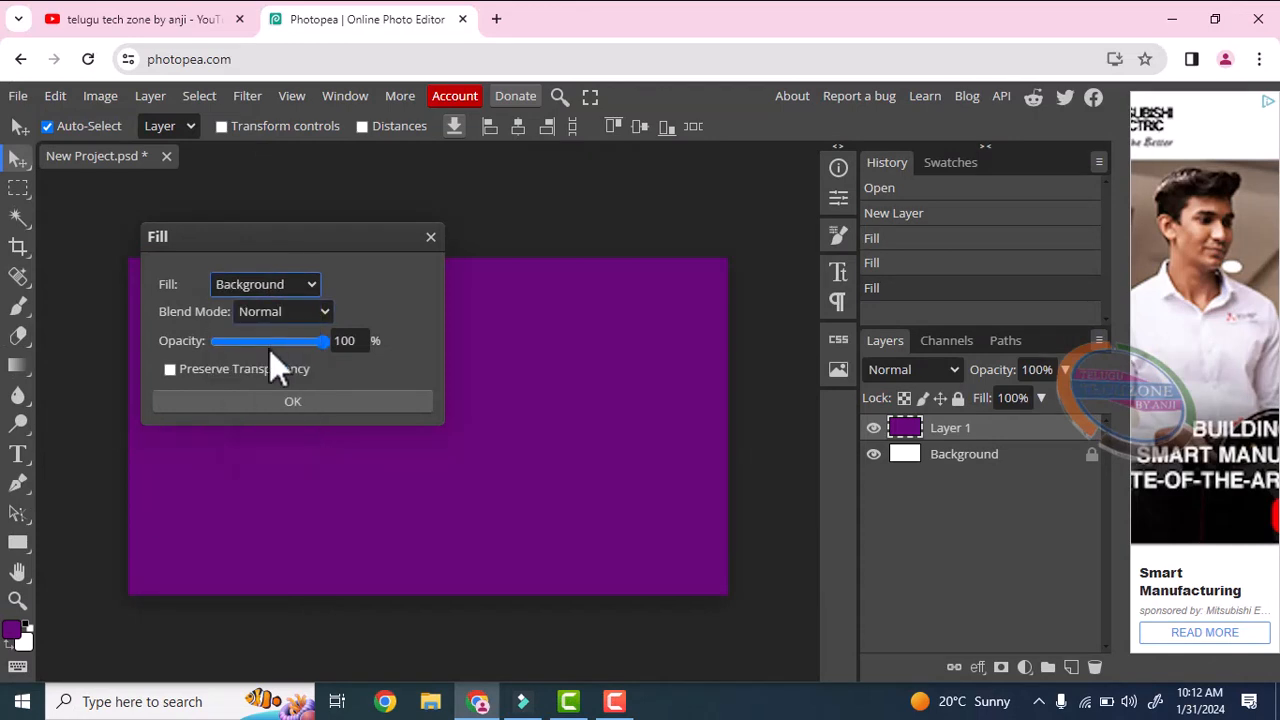
pyautogui.click(308, 403)
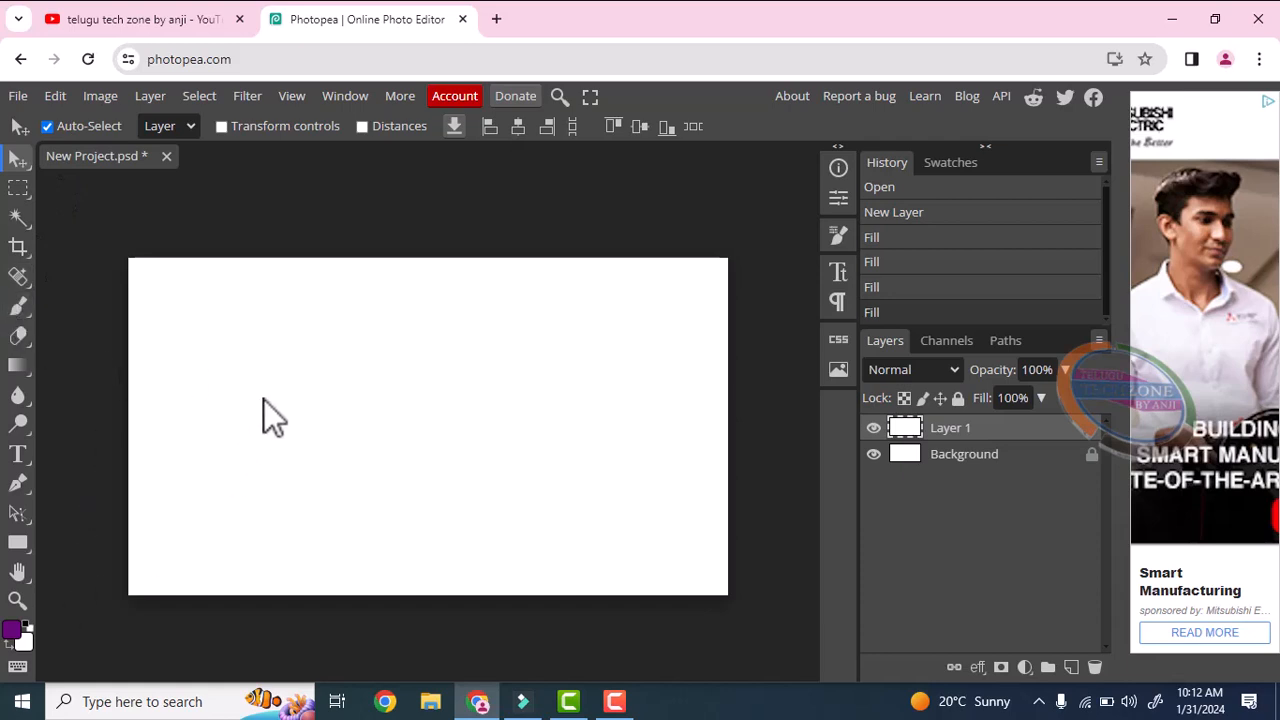
# Step: Fill Layer 1 directly with the purple foreground color, and refill it with the white background color, without the Fill settings
pyautogui.hotkey('alt', 'BackSpace')
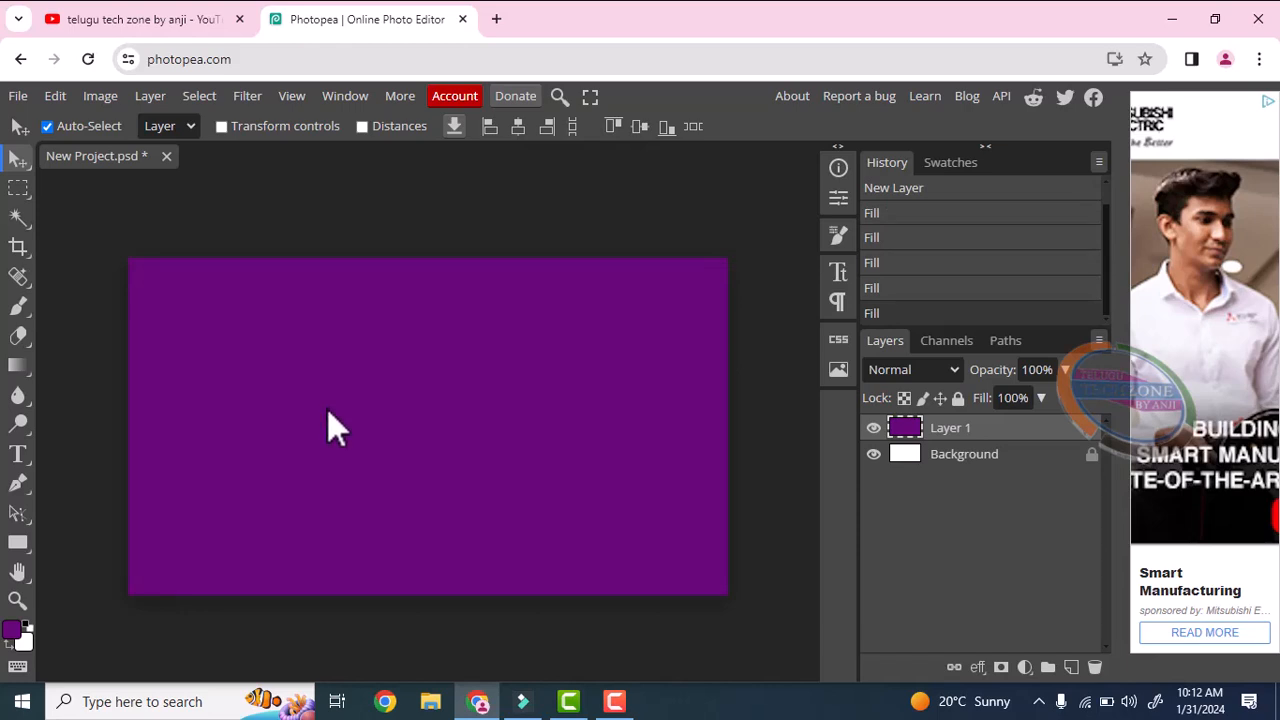
pyautogui.hotkey('ctrl', 'BackSpace')
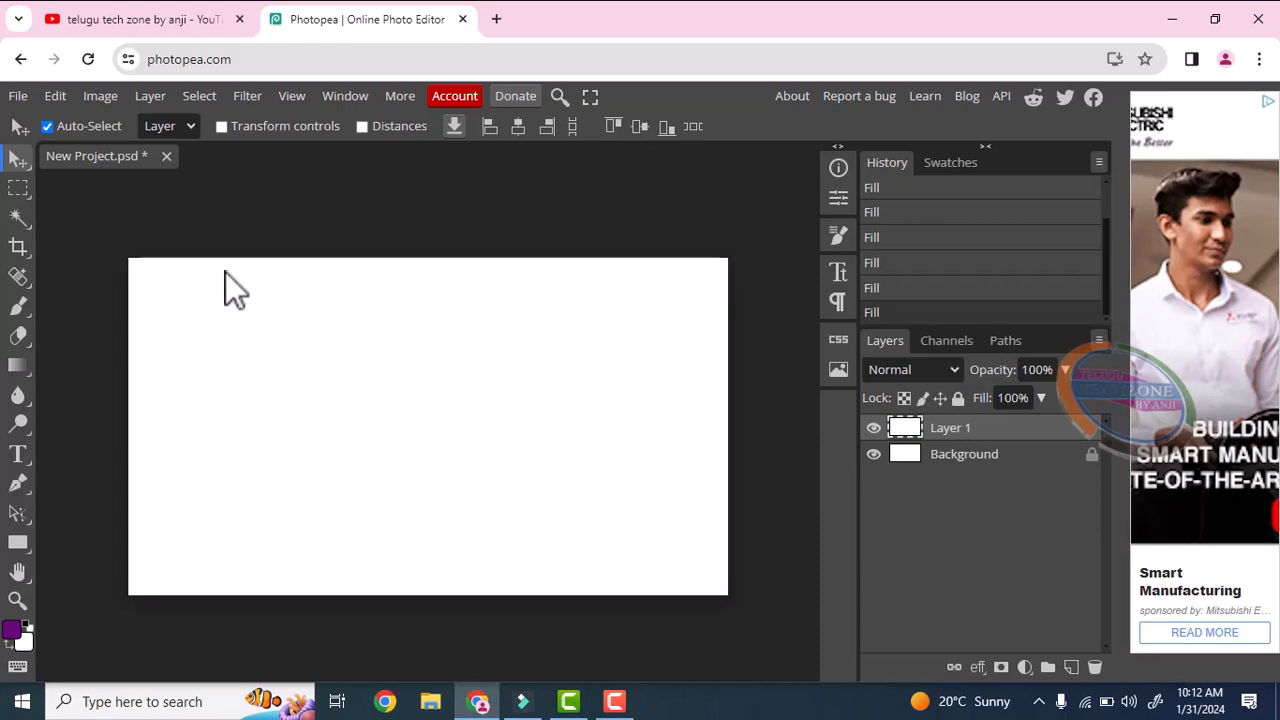
# Step: Fill Layer 1 with the custom turquoise color 00ffd8 in Normal blend mode at 100% opacity
pyautogui.click(54, 96)
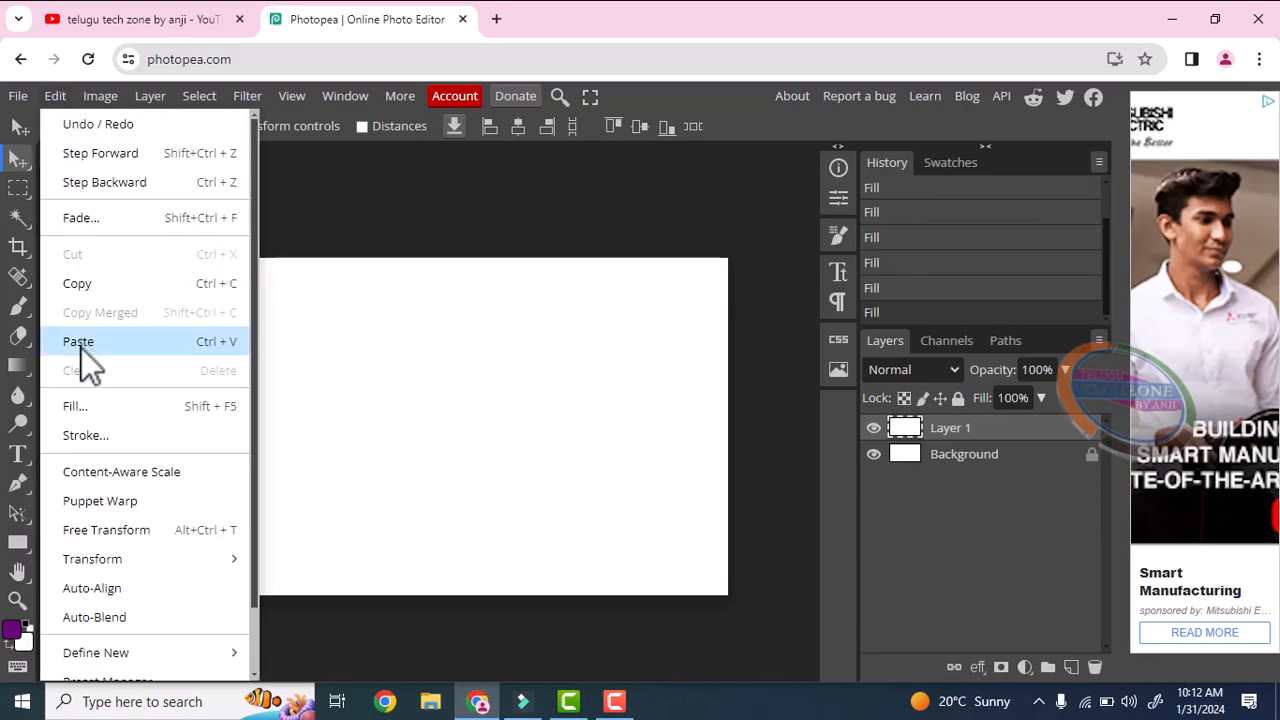
pyautogui.click(96, 410)
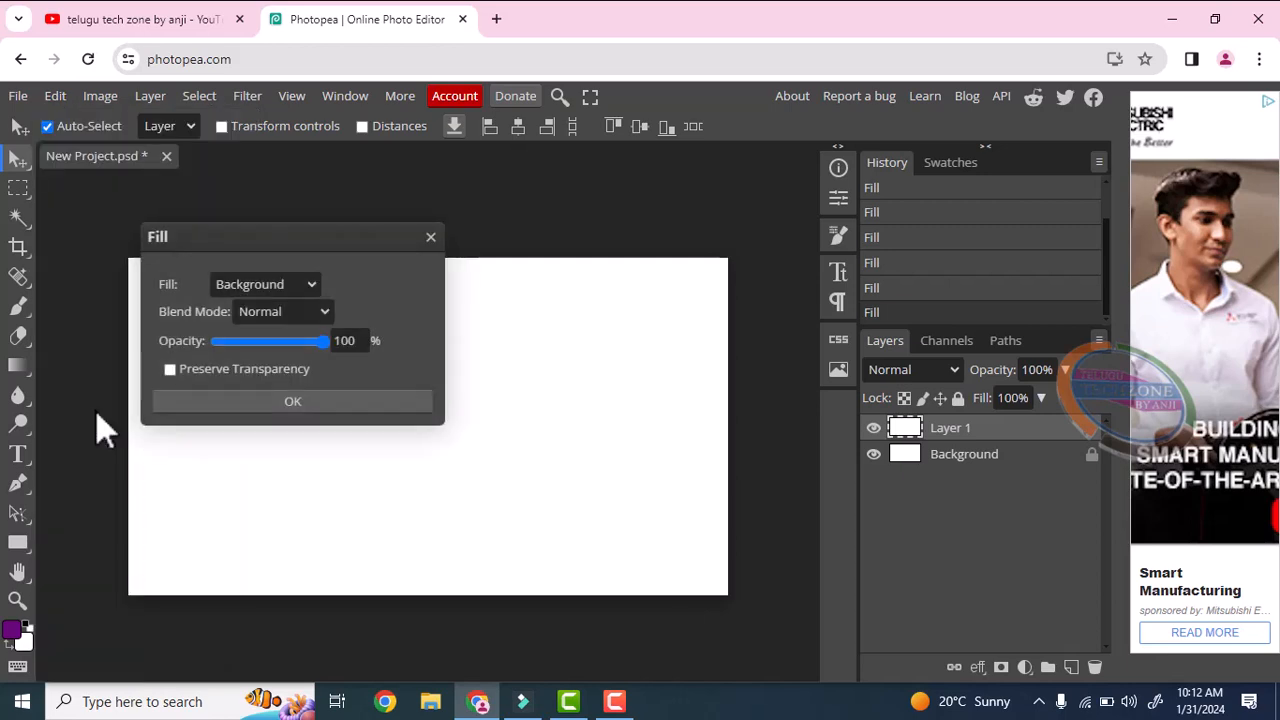
pyautogui.click(275, 280)
pyautogui.click(238, 337)
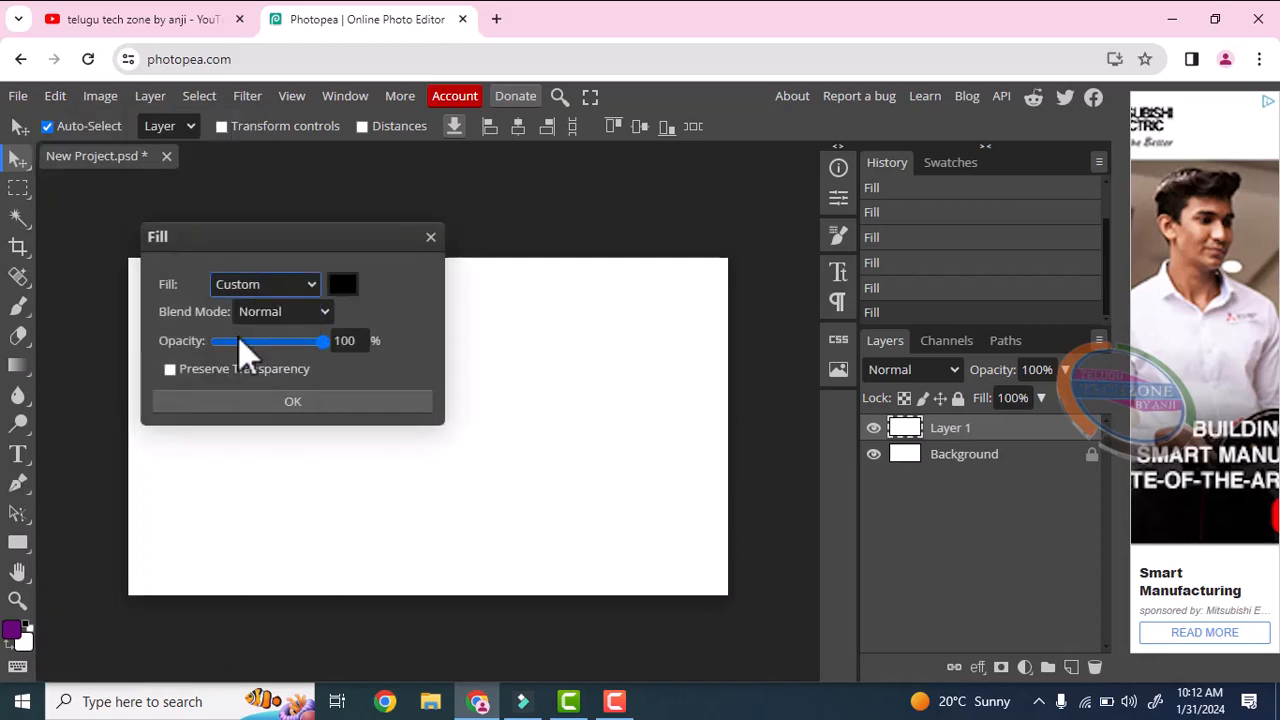
pyautogui.click(342, 285)
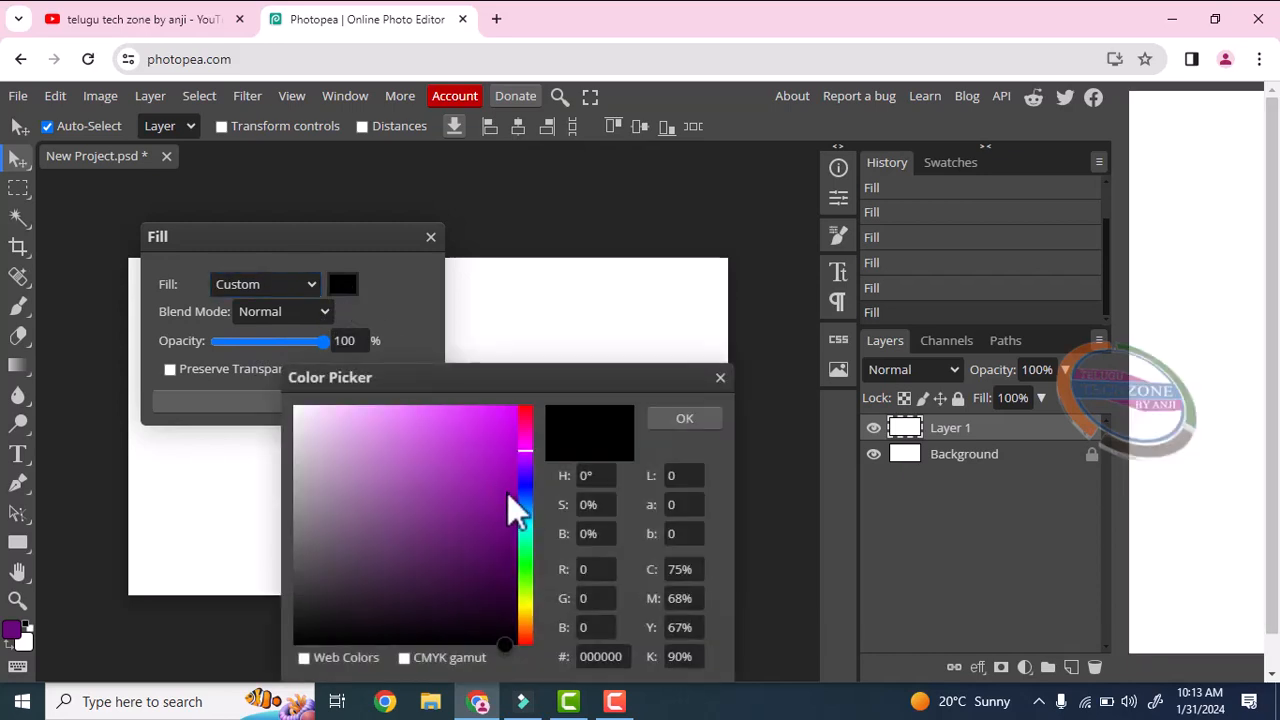
pyautogui.click(525, 531)
pyautogui.moveTo(489, 478); pyautogui.dragTo(548, 383)
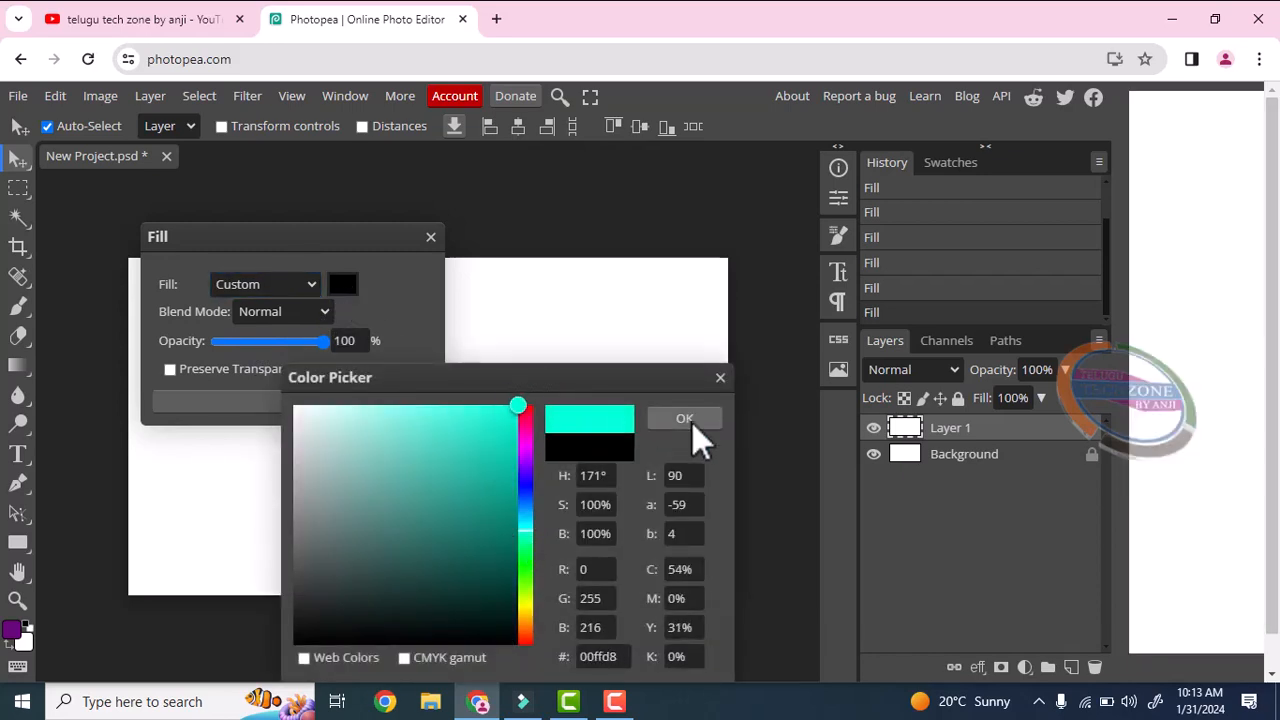
pyautogui.click(684, 419)
pyautogui.click(336, 404)
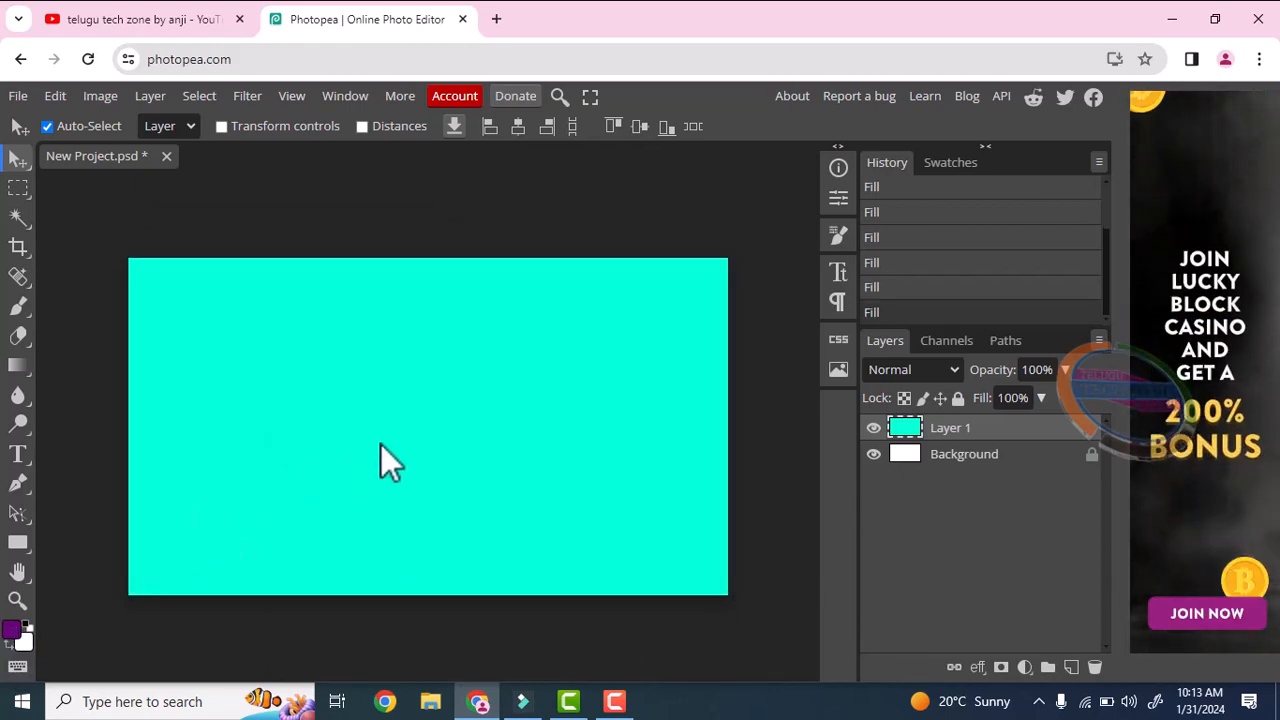
# Step: Open the Fill settings for Layer 1 and go through the custom color, Black, Gray and White fill options
pyautogui.click(60, 98)
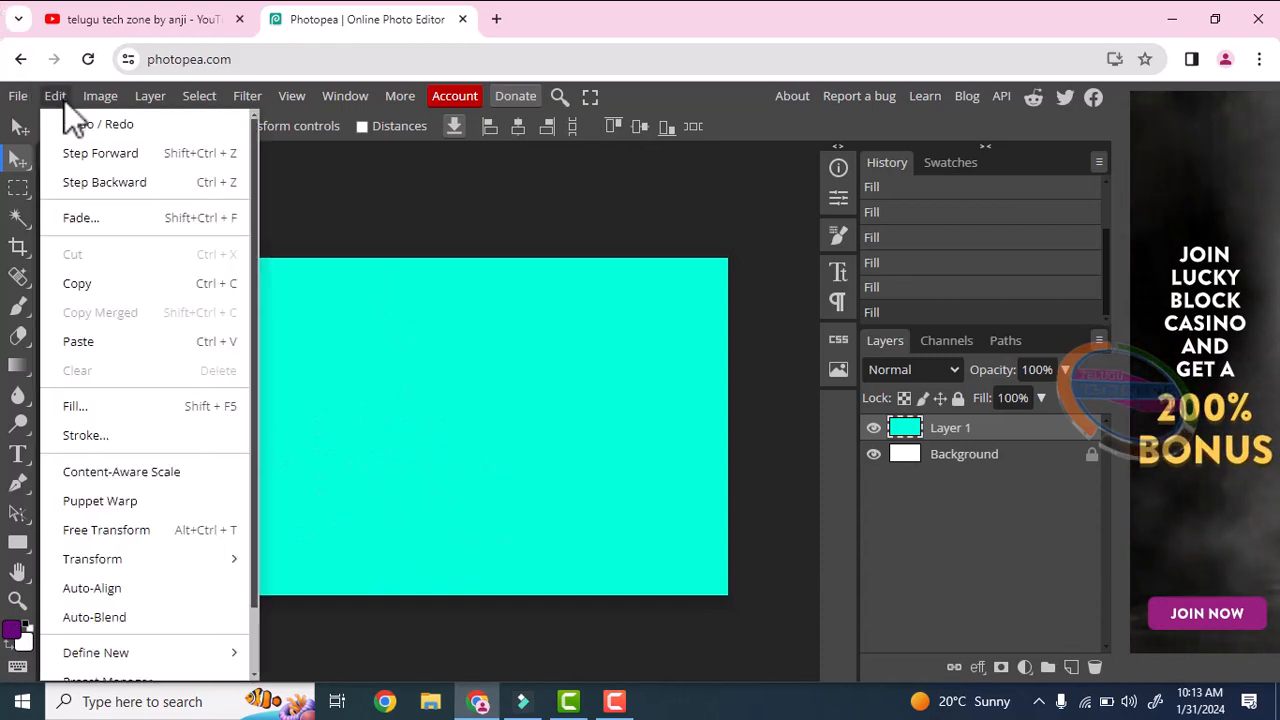
pyautogui.click(156, 416)
pyautogui.click(342, 285)
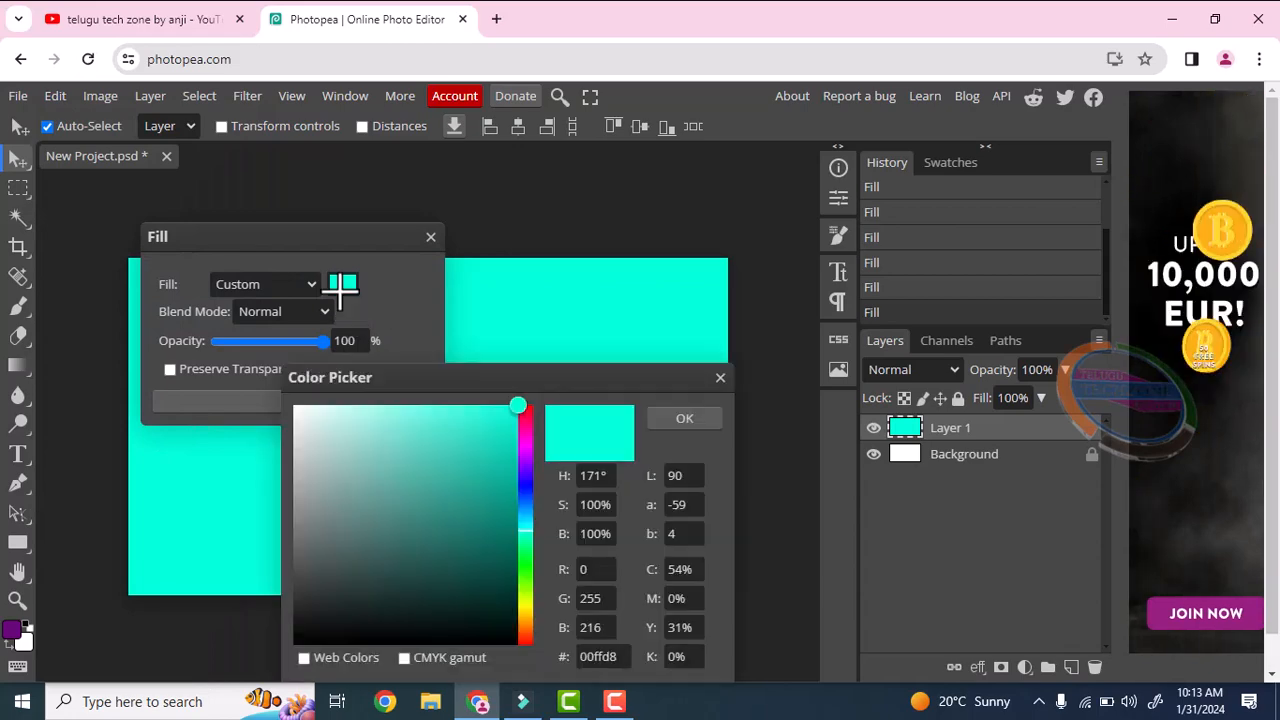
pyautogui.click(700, 415)
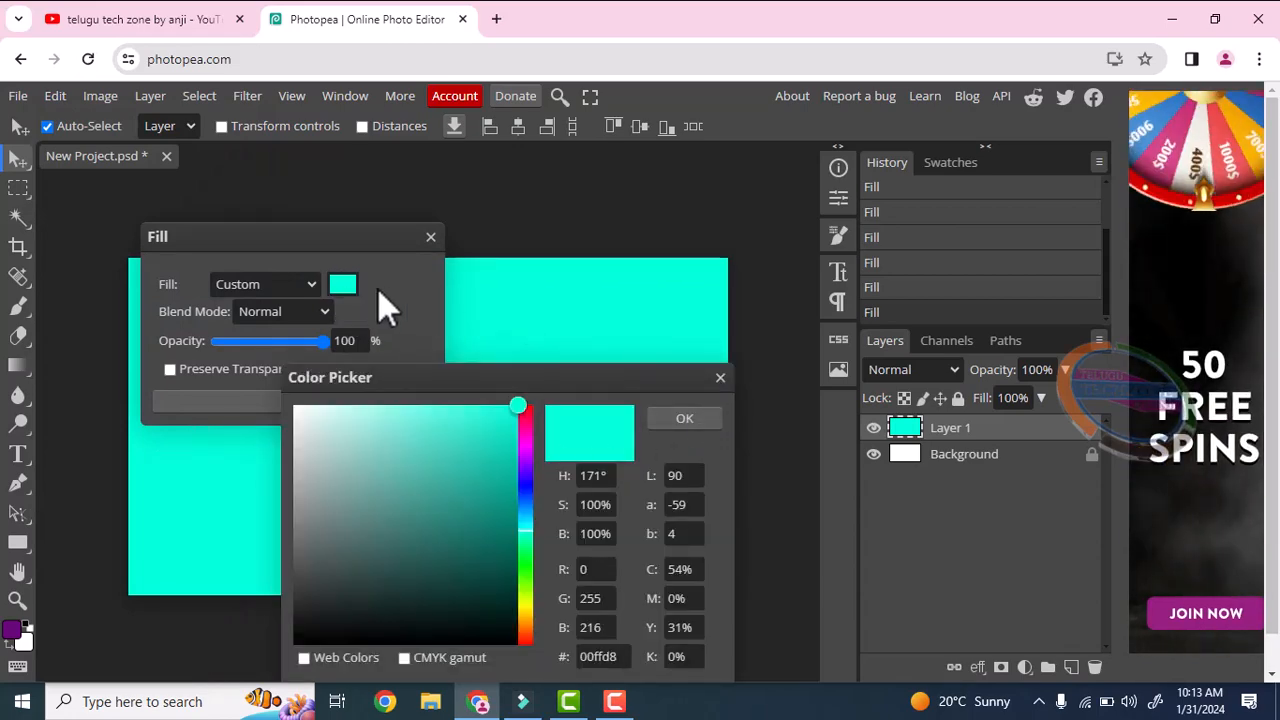
pyautogui.click(310, 285)
pyautogui.click(254, 377)
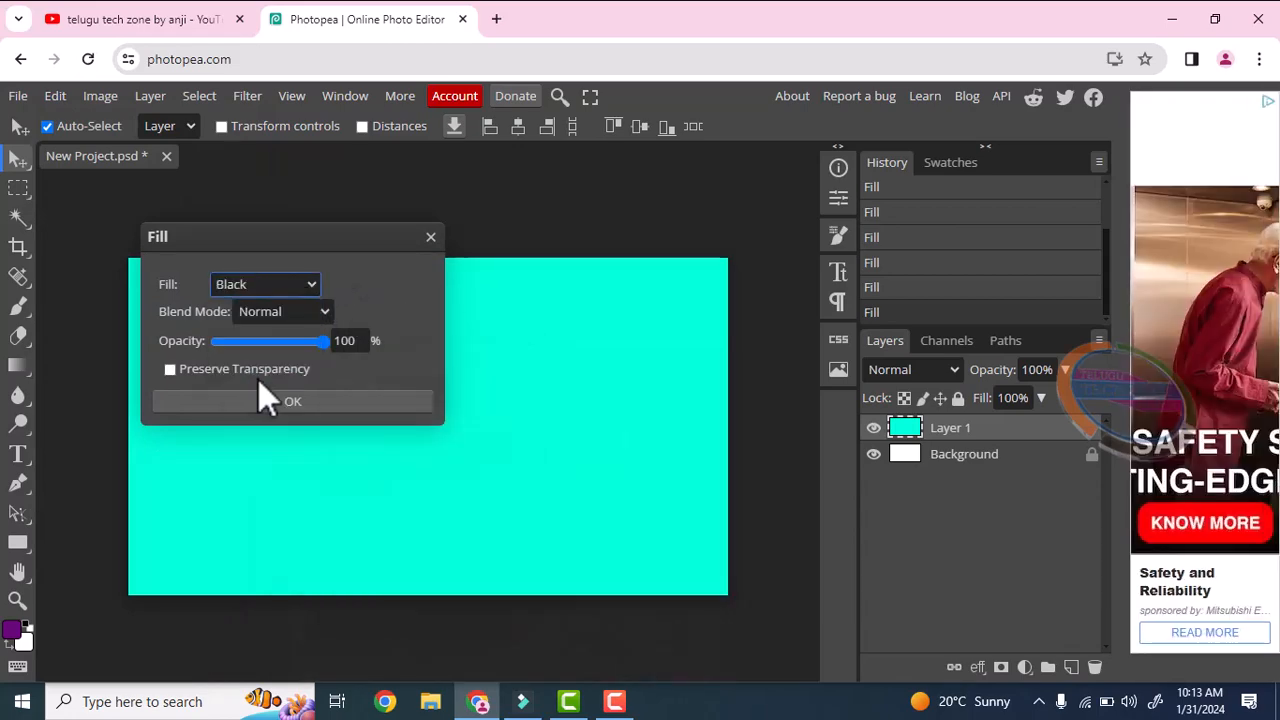
pyautogui.click(310, 286)
pyautogui.click(269, 392)
pyautogui.click(298, 285)
pyautogui.click(258, 410)
# Step: Fill Layer 1 with the yellow swirl pattern at 100% opacity, and refill it with the white background color
pyautogui.click(279, 290)
pyautogui.click(272, 460)
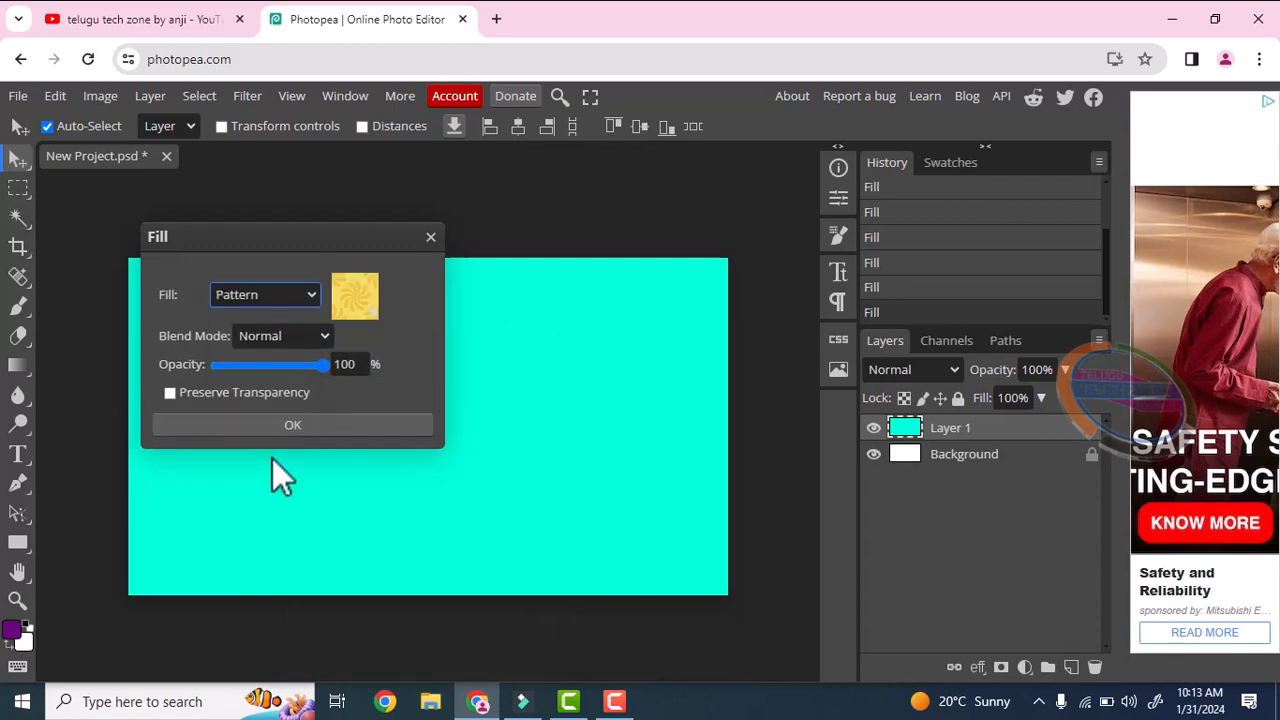
pyautogui.click(350, 296)
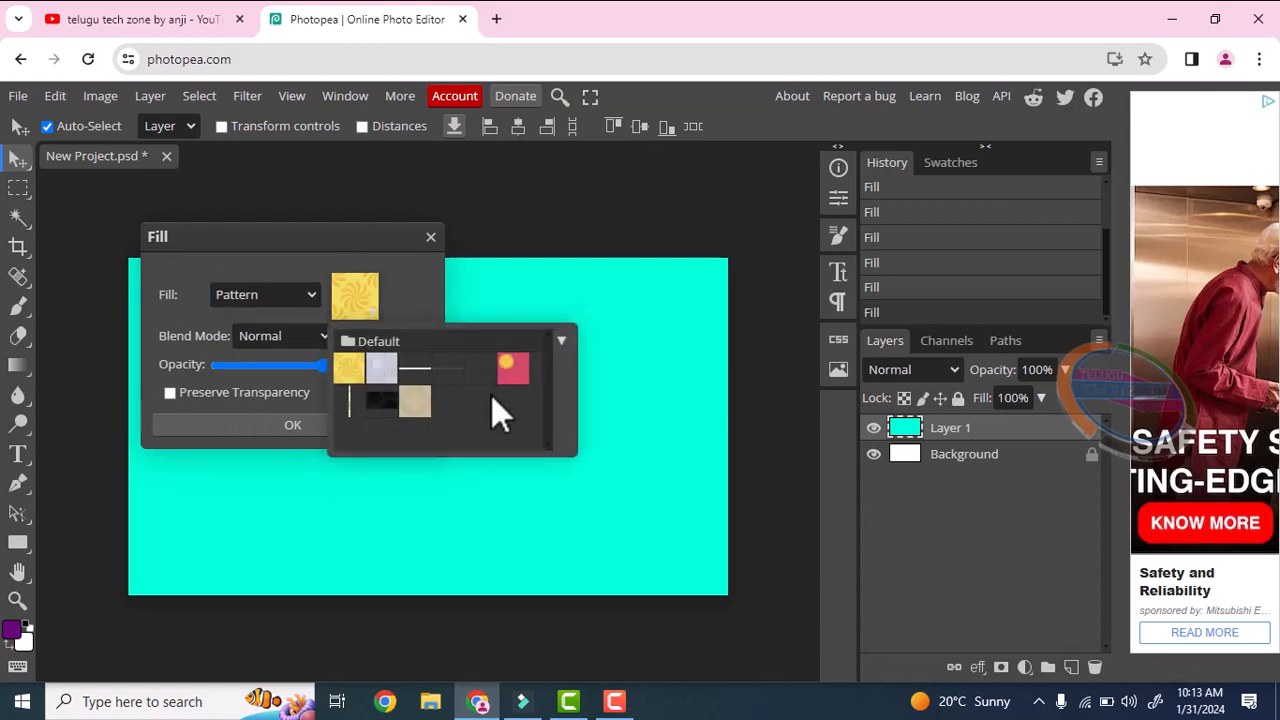
pyautogui.click(364, 356)
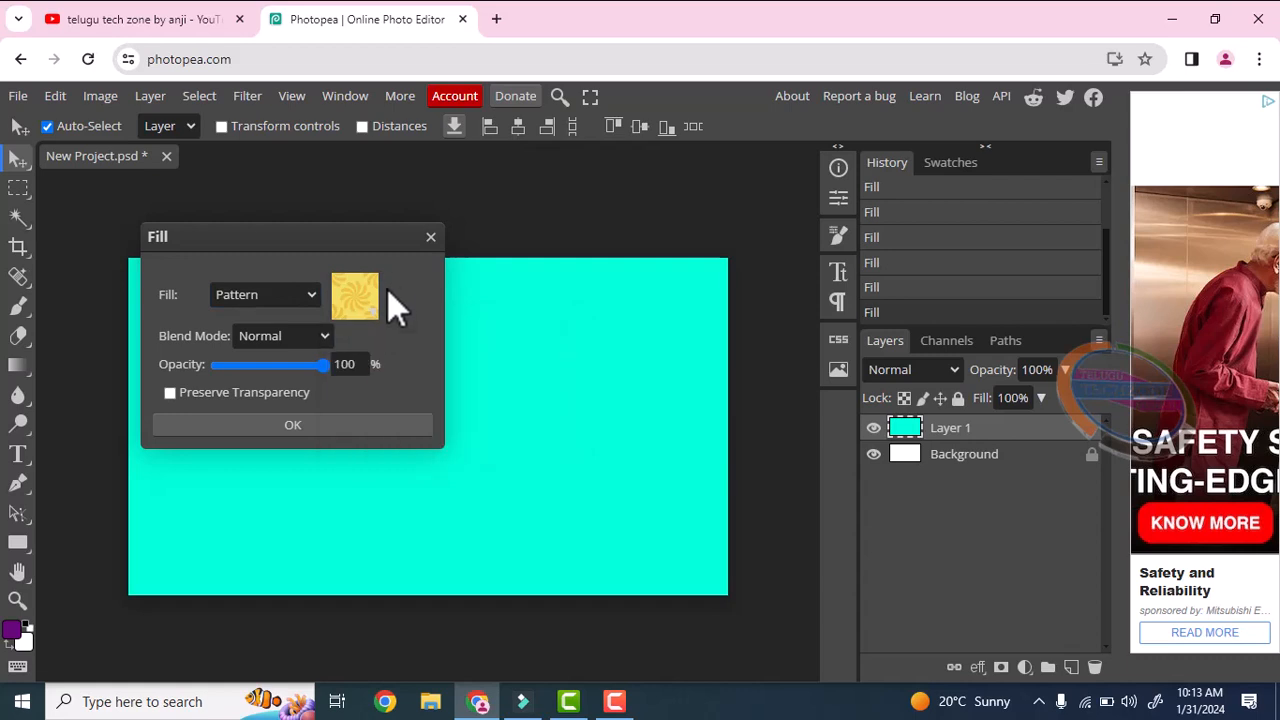
pyautogui.click(326, 428)
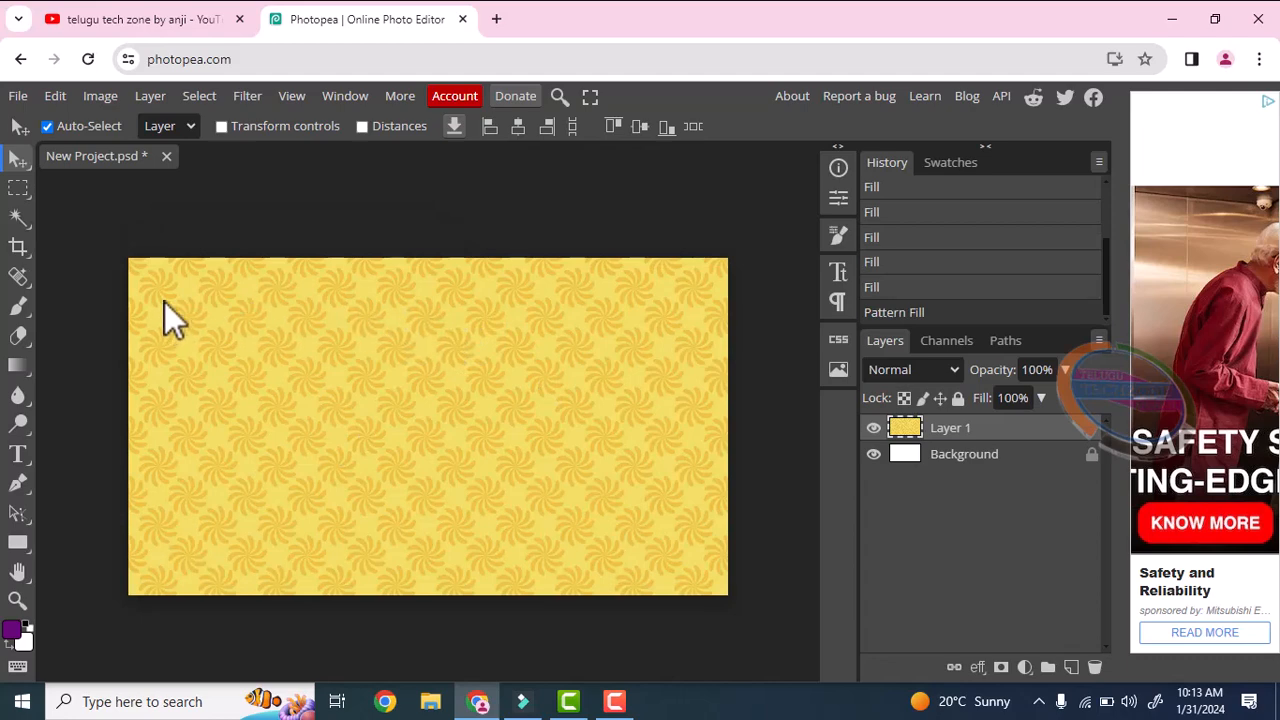
pyautogui.hotkey('ctrl', 'BackSpace')
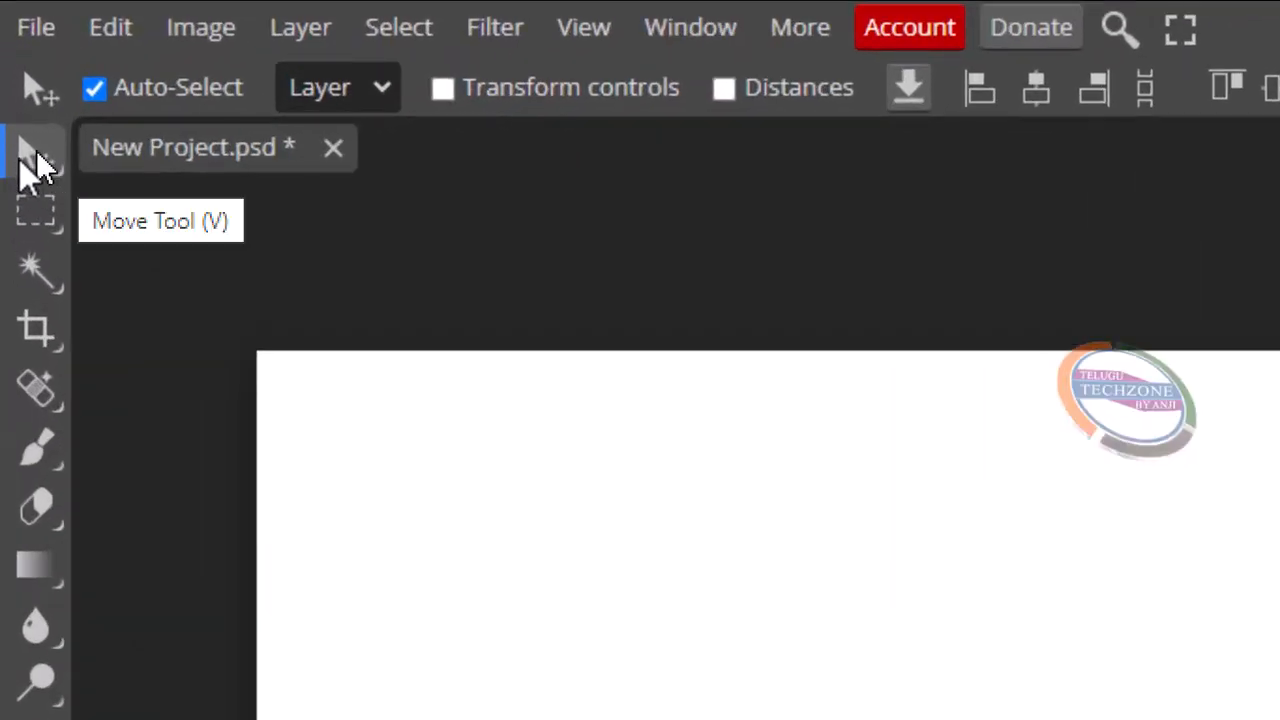
# Step: Look through the tools grouped with Move, Rectangle Select and Magic Wand, and view the Crop and healing tools
pyautogui.click(27, 166)
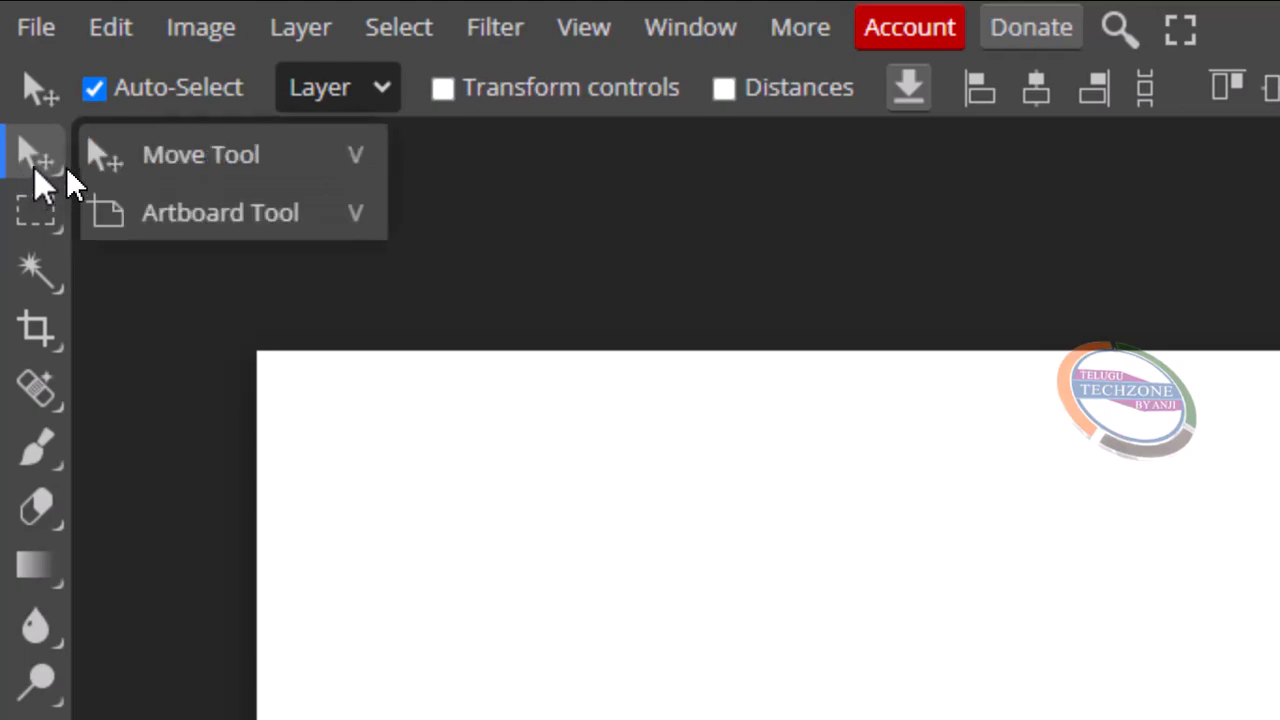
pyautogui.click(34, 212)
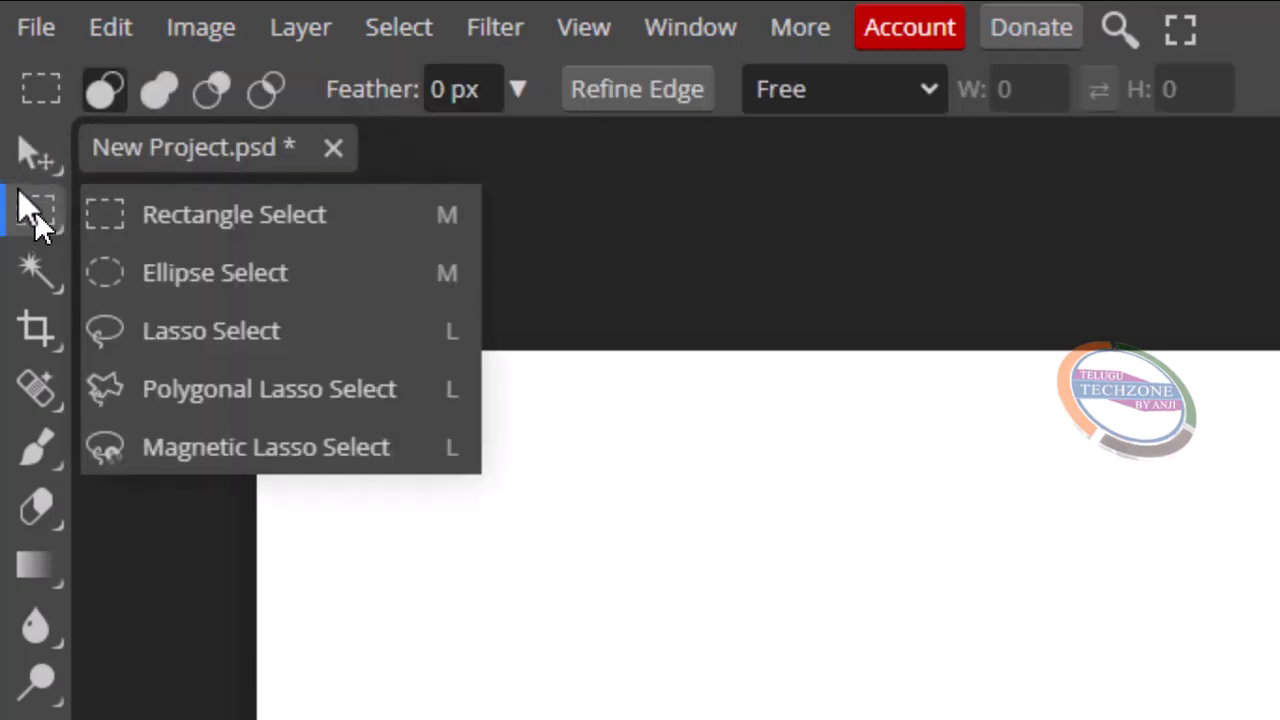
pyautogui.click(34, 210)
pyautogui.click(34, 210)
pyautogui.click(34, 210)
pyautogui.click(34, 210)
pyautogui.click(34, 210)
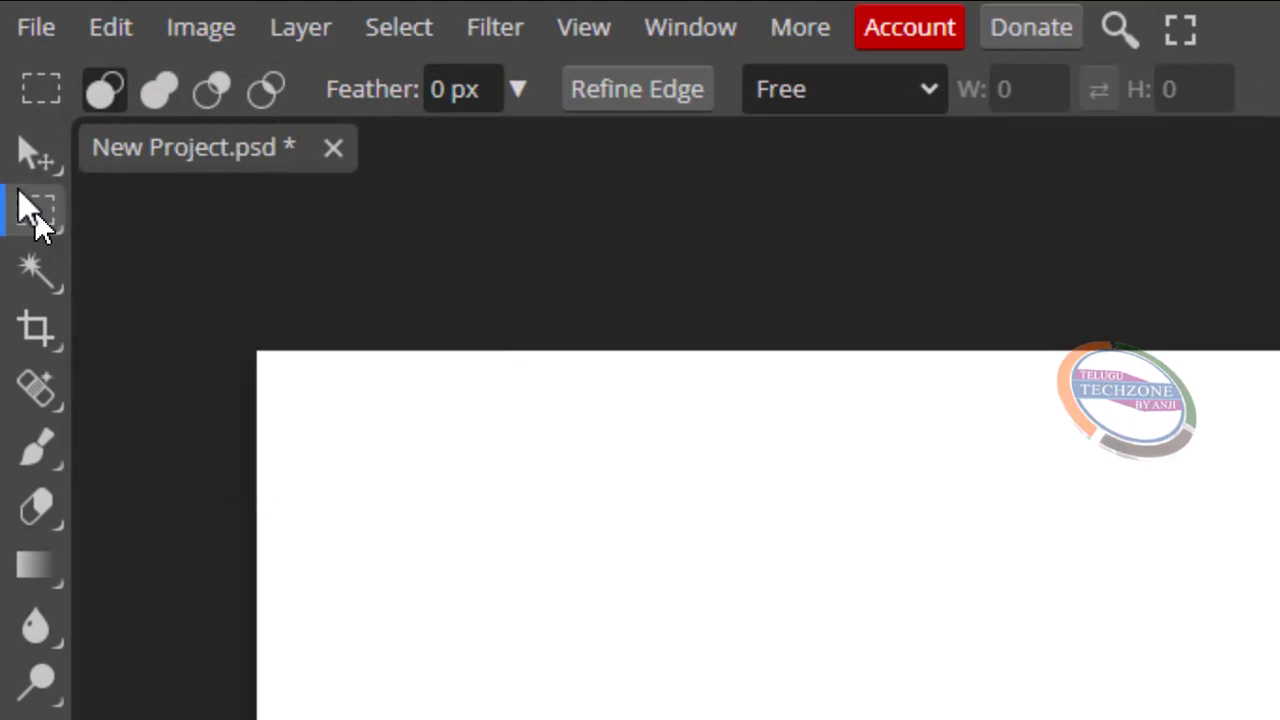
pyautogui.click(34, 210)
pyautogui.click(34, 210)
pyautogui.click(34, 210)
pyautogui.click(34, 210)
pyautogui.click(34, 210)
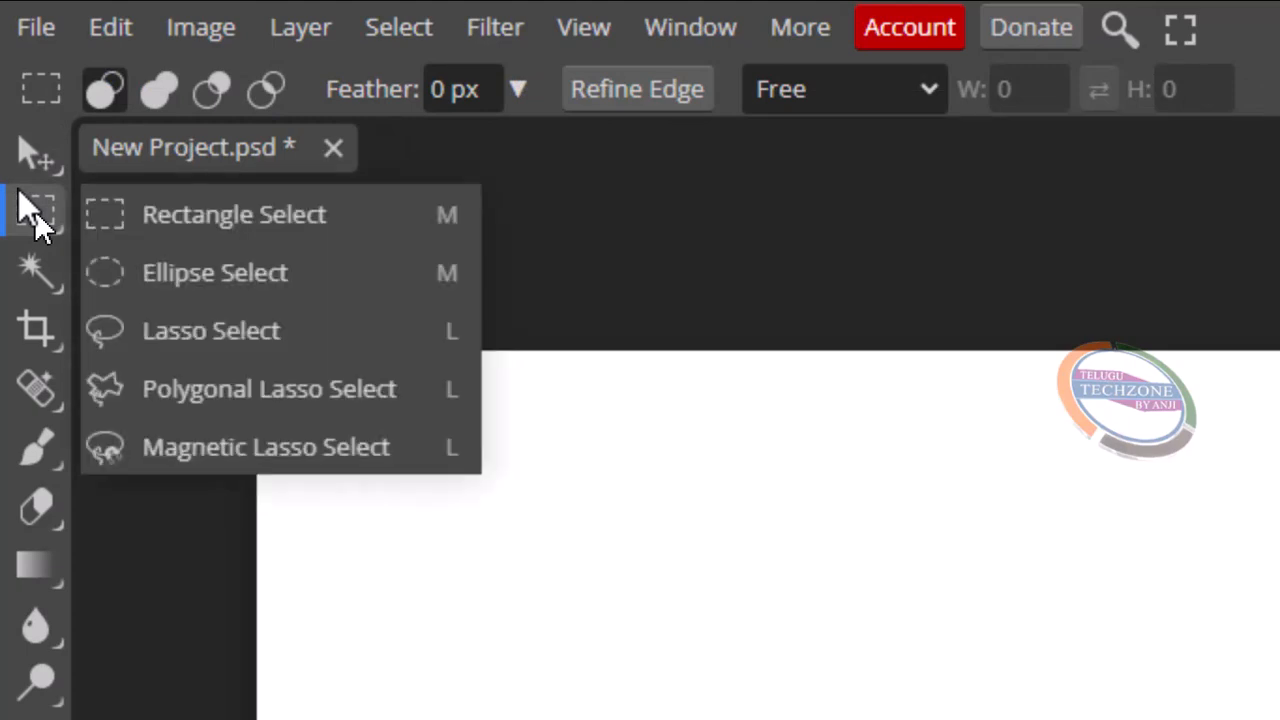
pyautogui.click(50, 275)
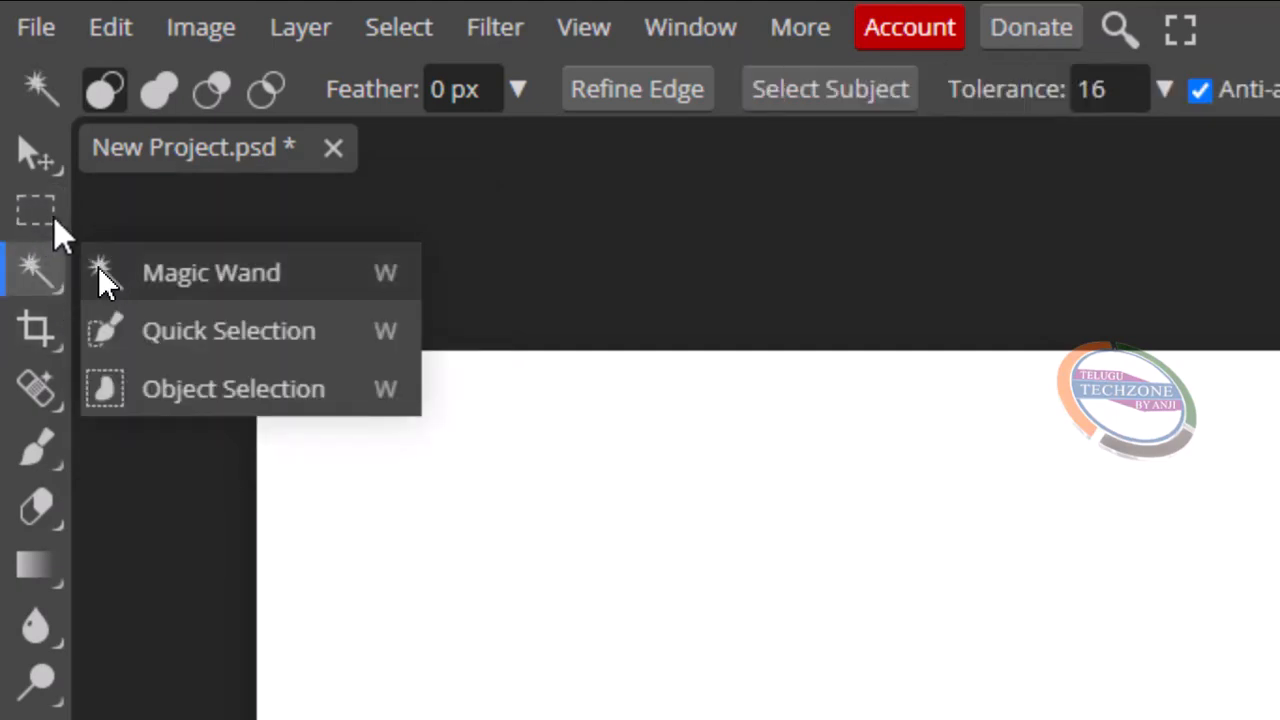
pyautogui.click(54, 334)
pyautogui.click(54, 334)
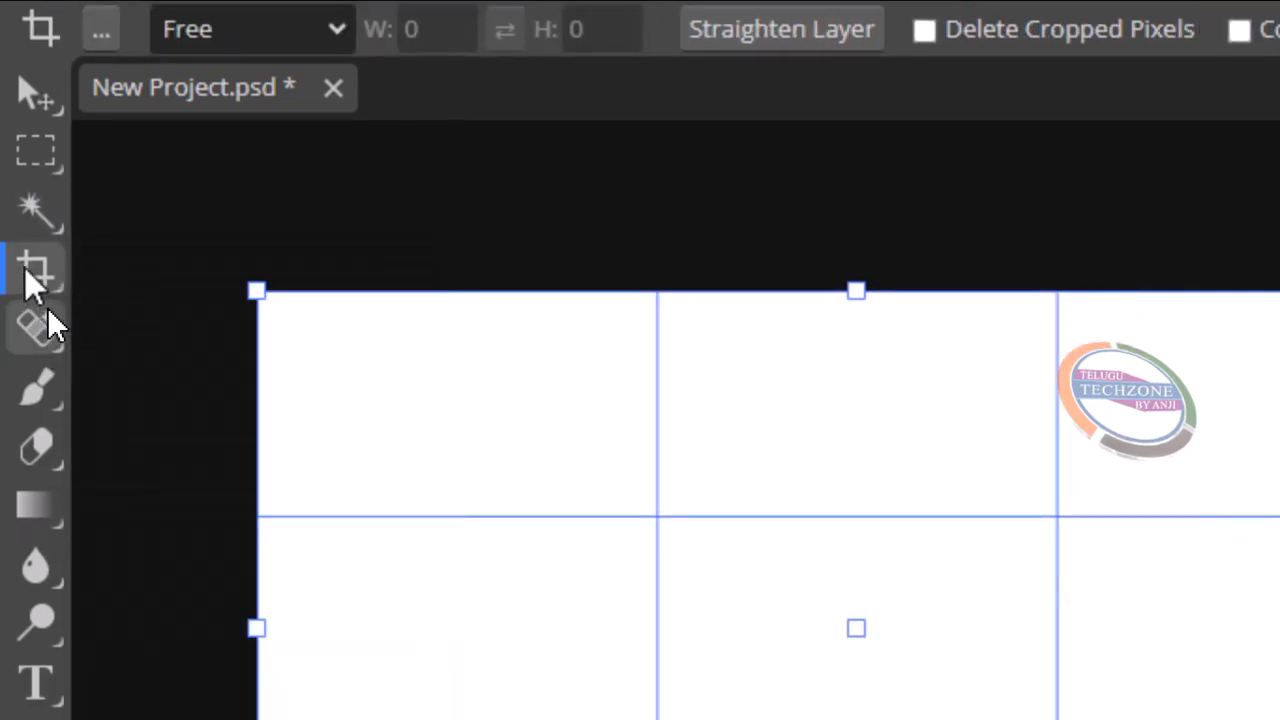
pyautogui.click(38, 332)
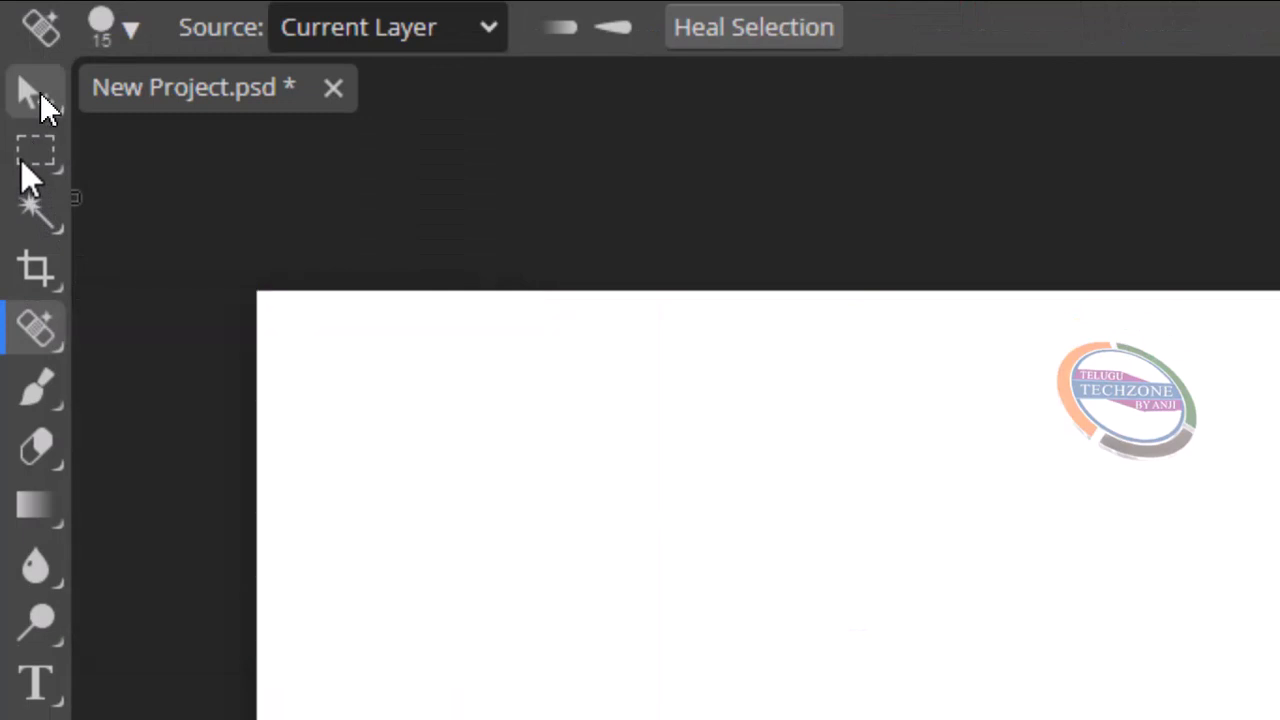
# Step: Choose the Rectangle Select tool from the group of selection tools
pyautogui.click(40, 95)
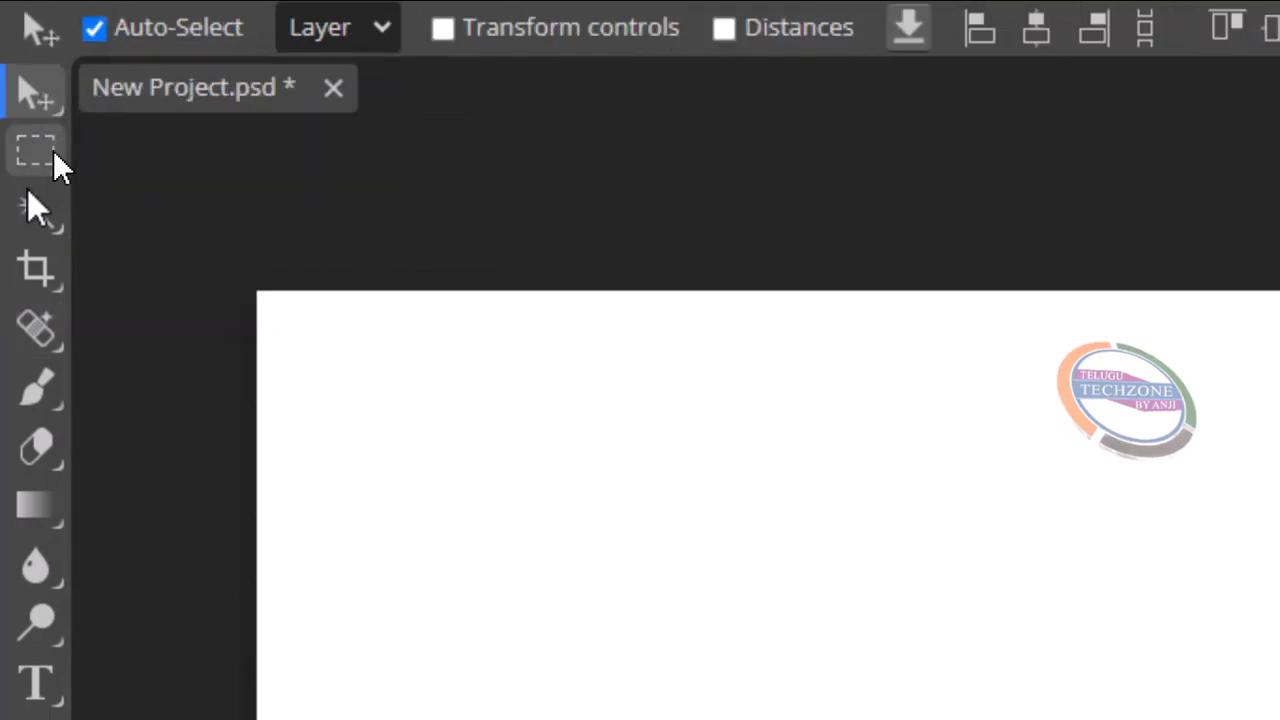
pyautogui.click(54, 160)
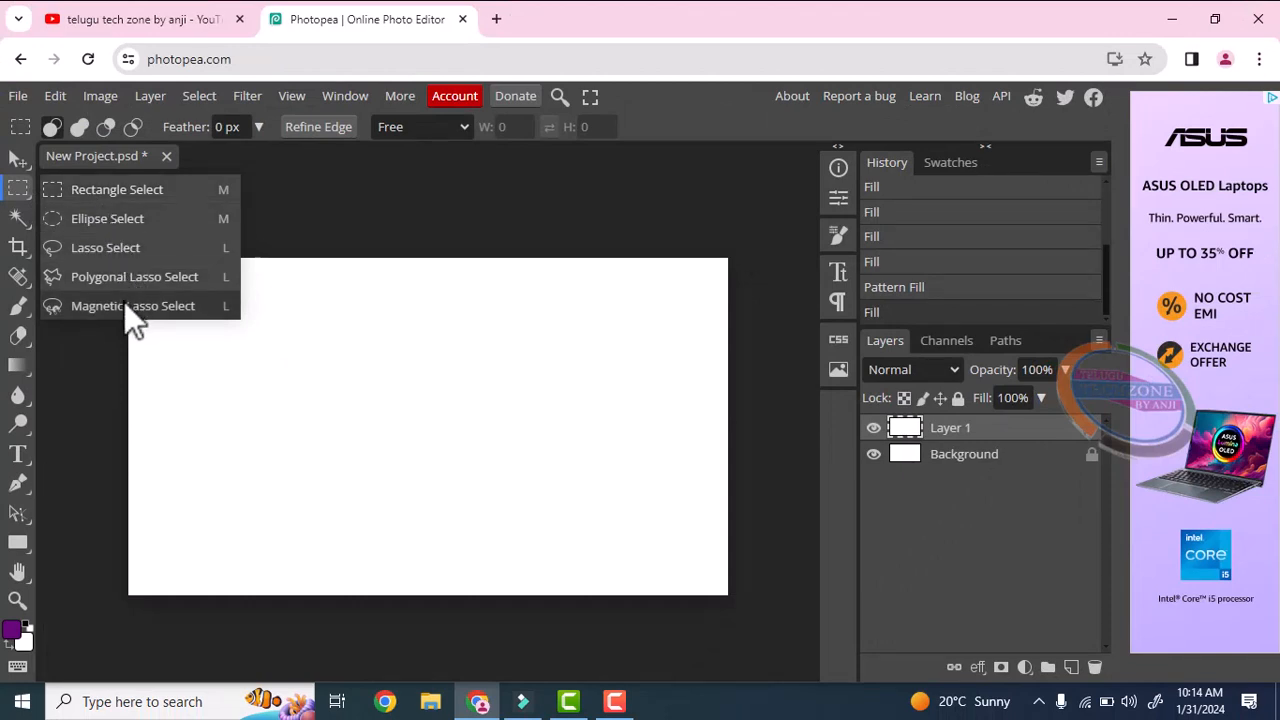
pyautogui.click(94, 199)
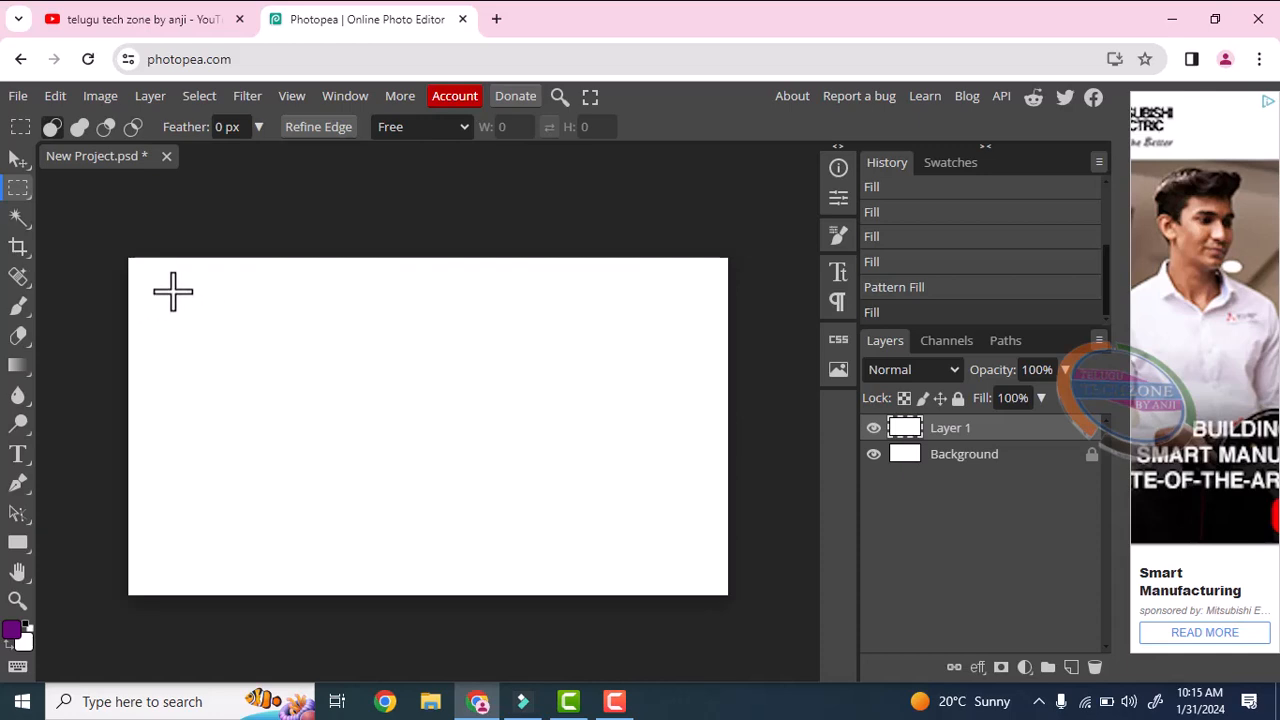
# Step: Open the file "WhatsApp Image 2024-01-23 at 10.22.40 AM (1)" from the Downloads folder
pyautogui.click(22, 97)
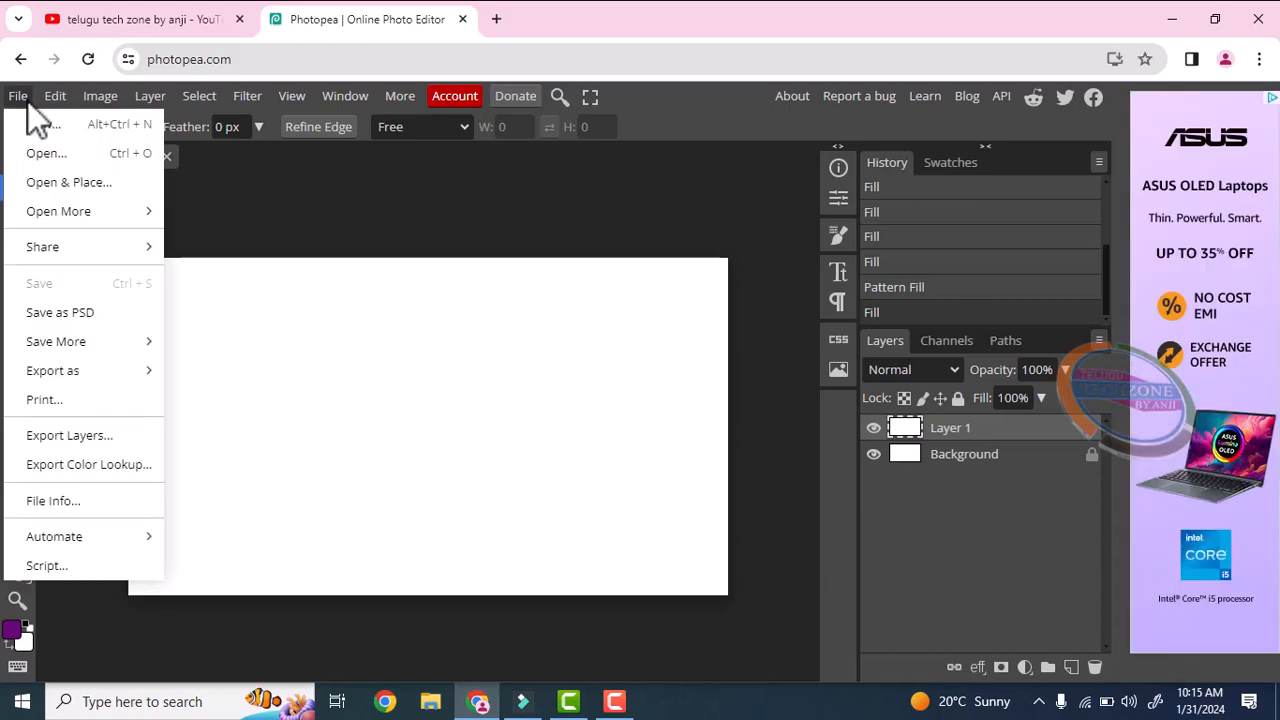
pyautogui.click(49, 156)
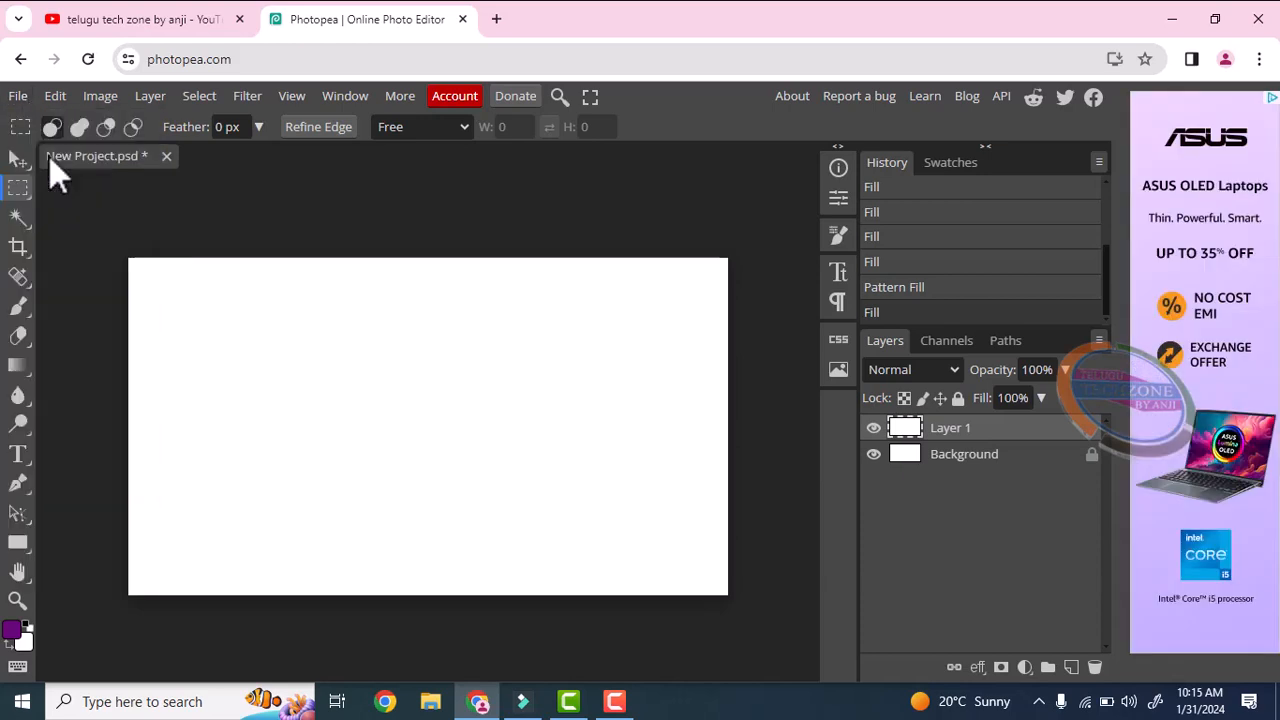
pyautogui.click(391, 273)
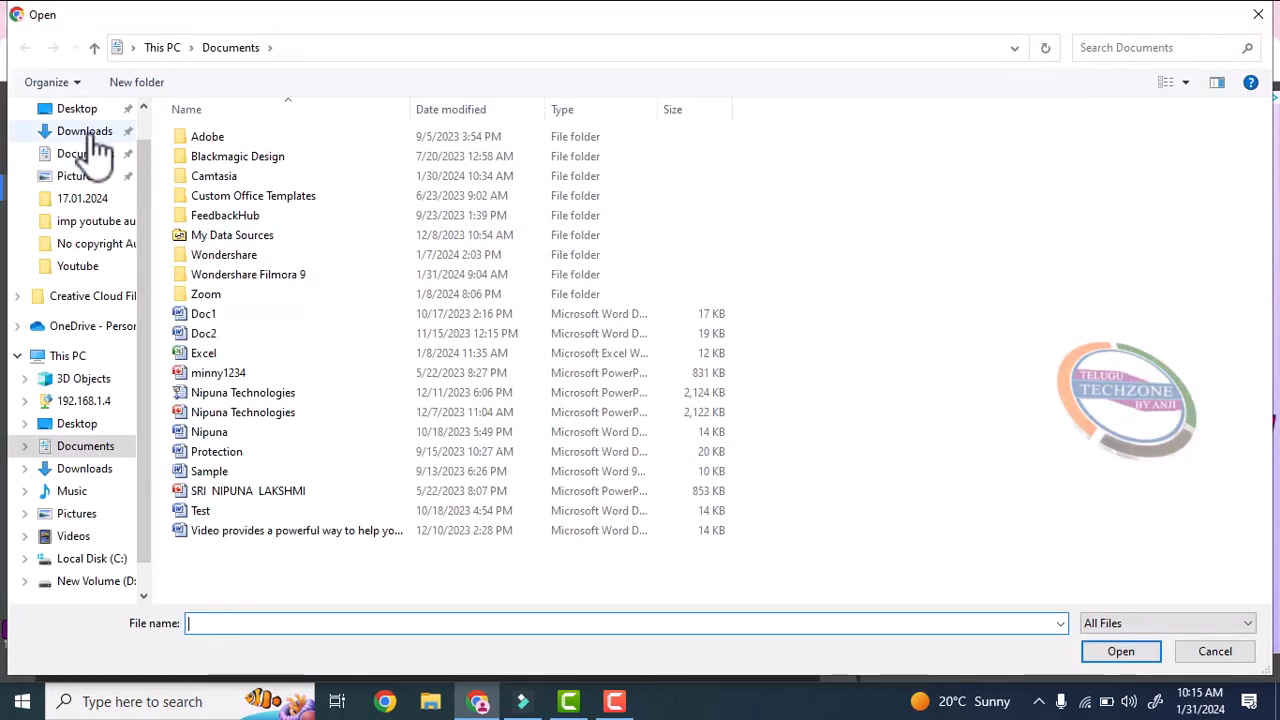
pyautogui.click(92, 140)
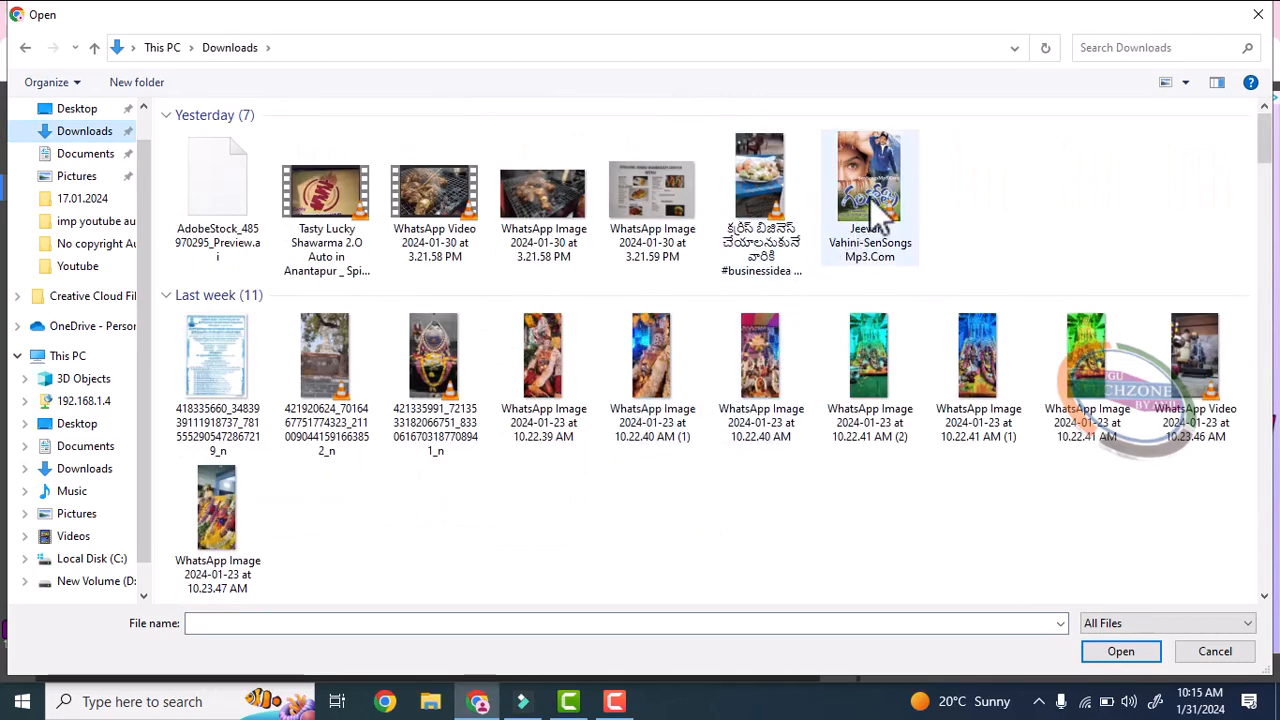
pyautogui.click(754, 226)
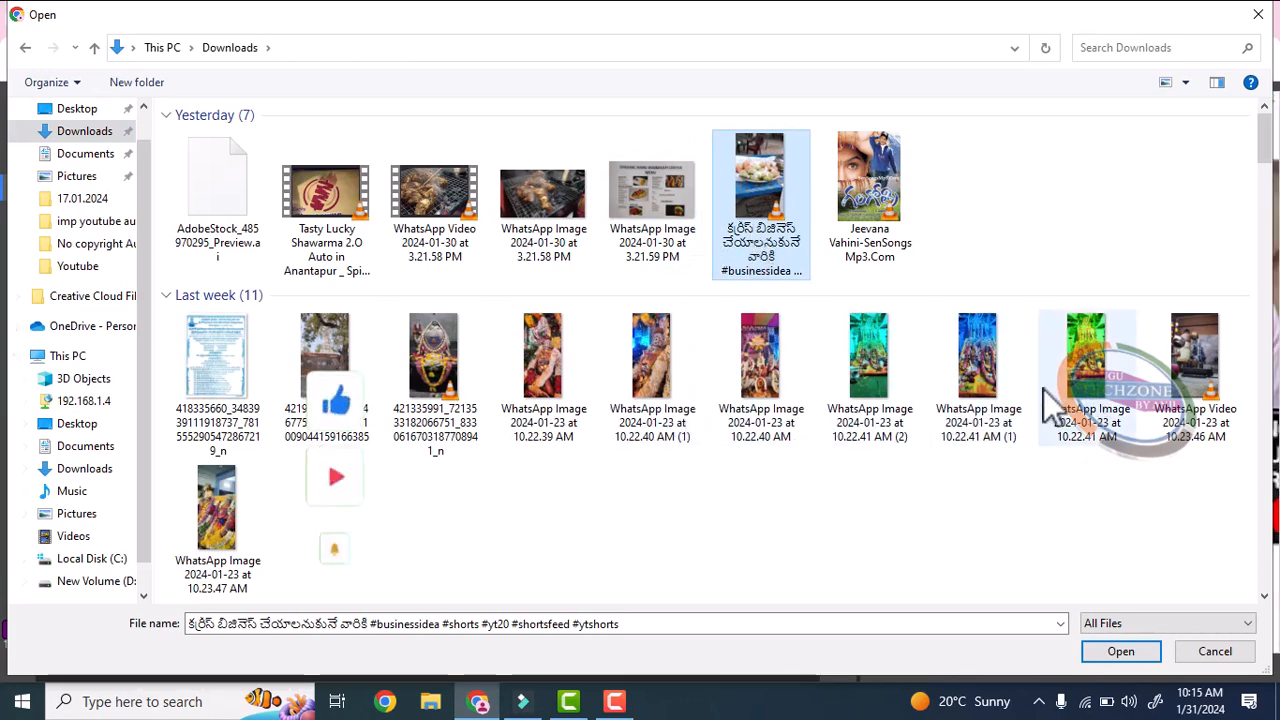
pyautogui.click(661, 389)
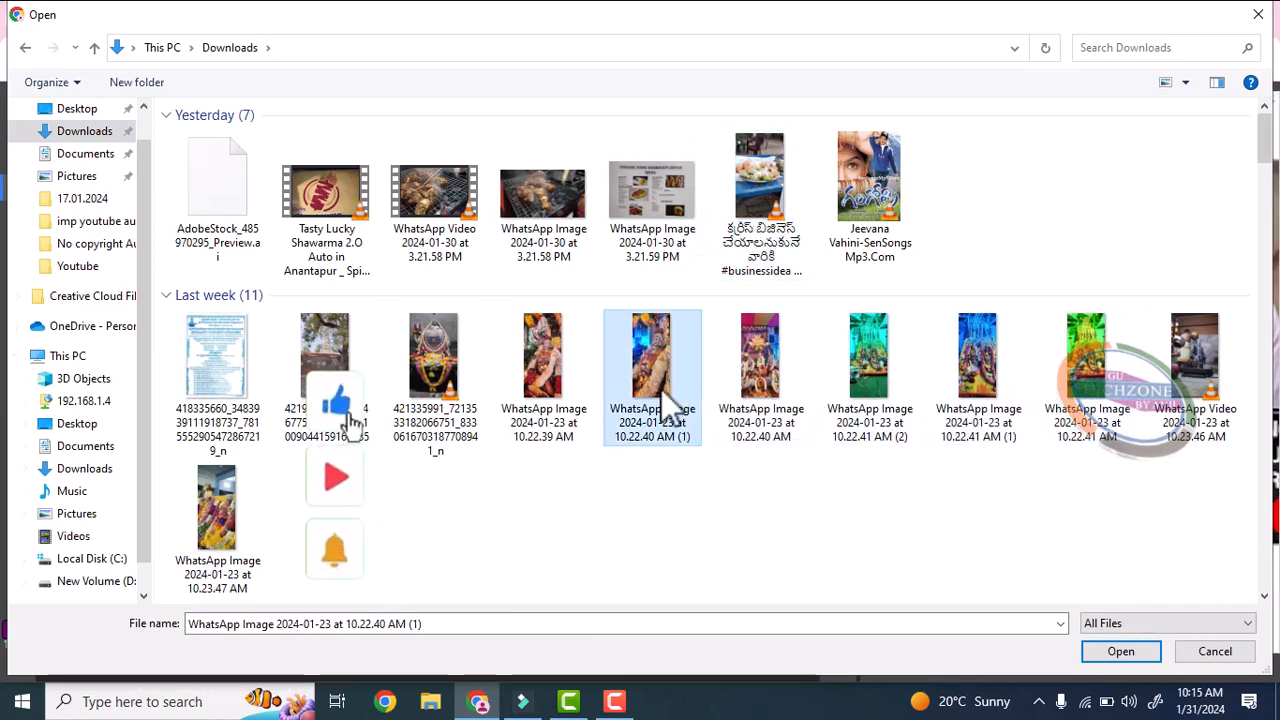
pyautogui.click(1135, 658)
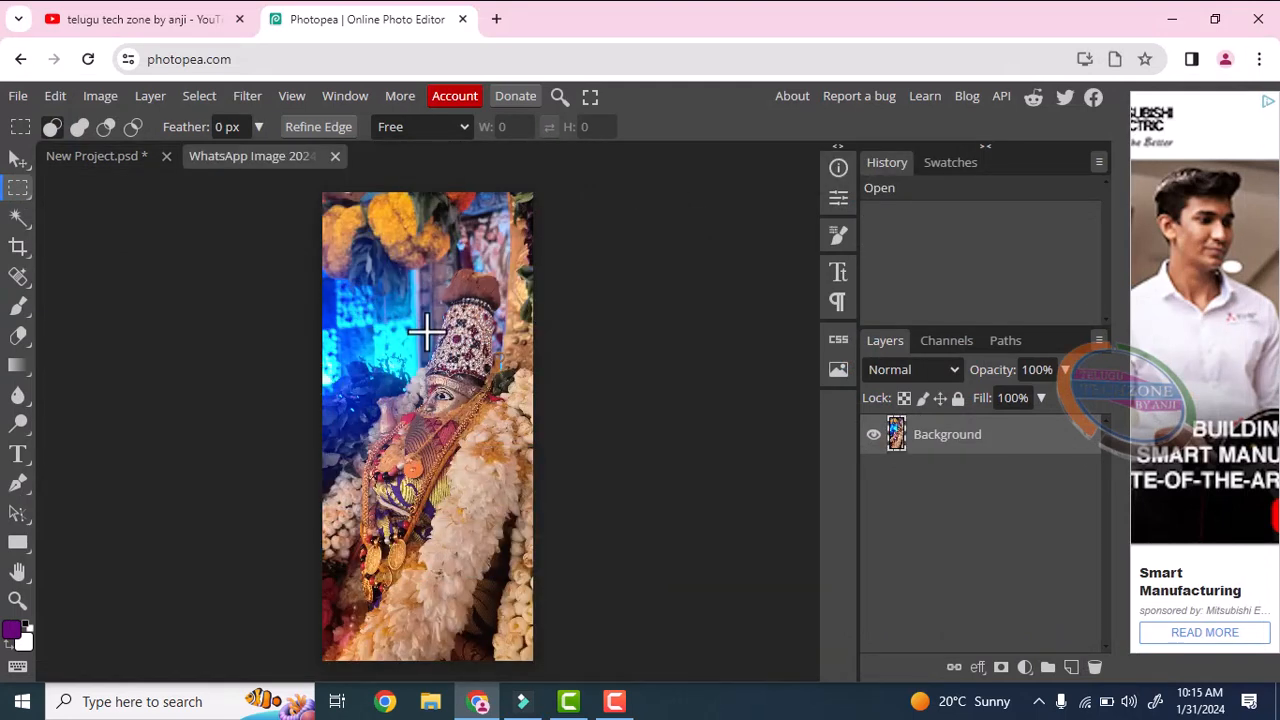
# Step: Select a large rectangular area around the statue's head and upper body in the WhatsApp image and copy it
pyautogui.moveTo(345, 237); pyautogui.dragTo(515, 482)
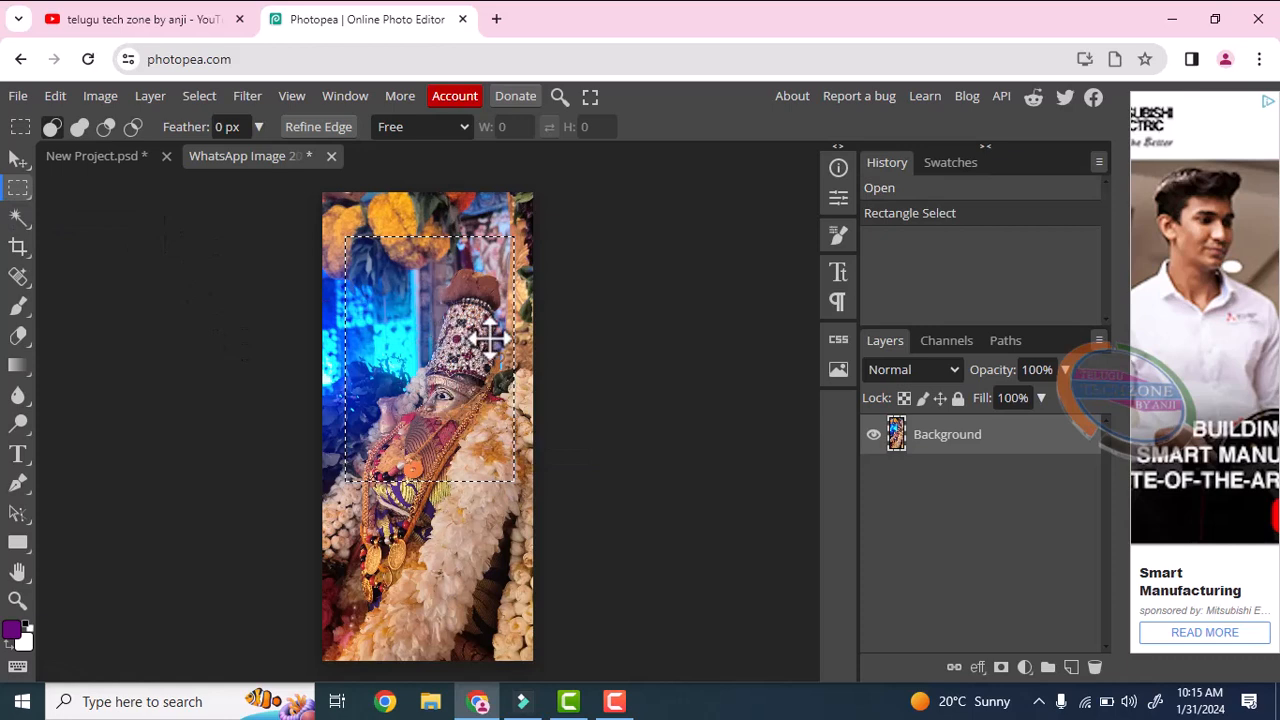
pyautogui.click(55, 97)
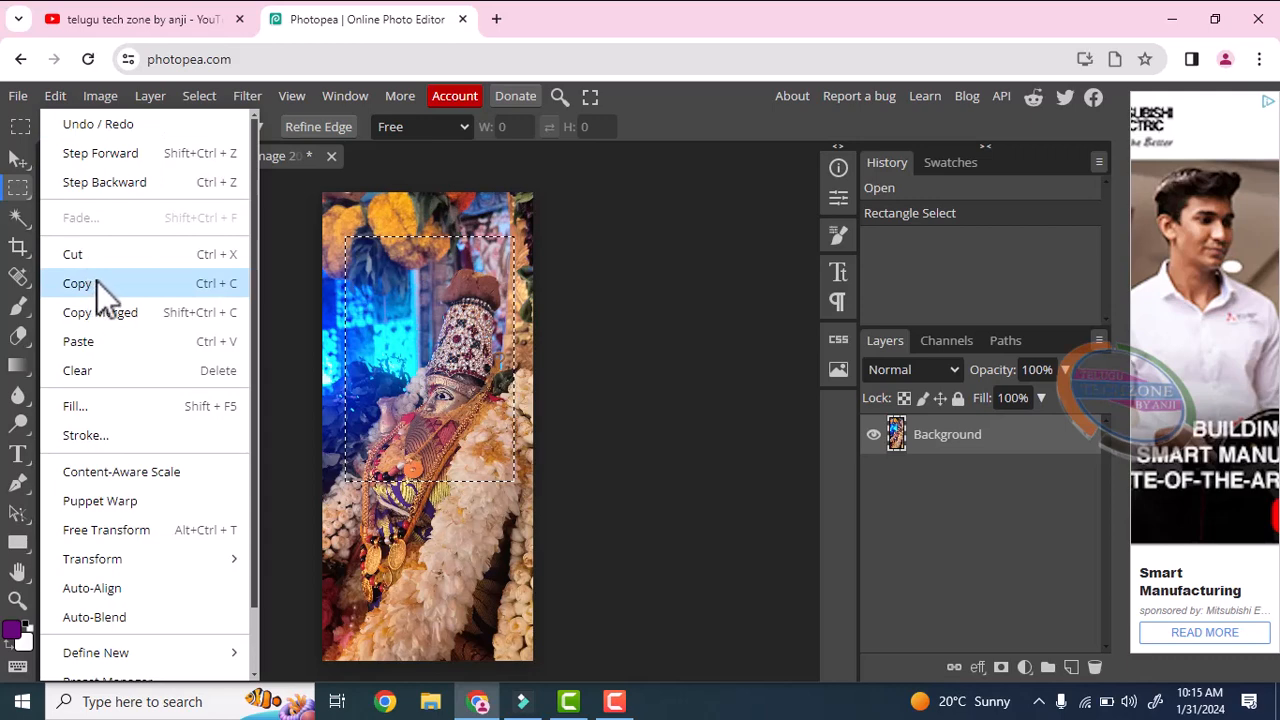
pyautogui.click(95, 282)
# Step: Paste the copied area into the New Project.psd document, allowing the site to access the clipboard
pyautogui.click(57, 99)
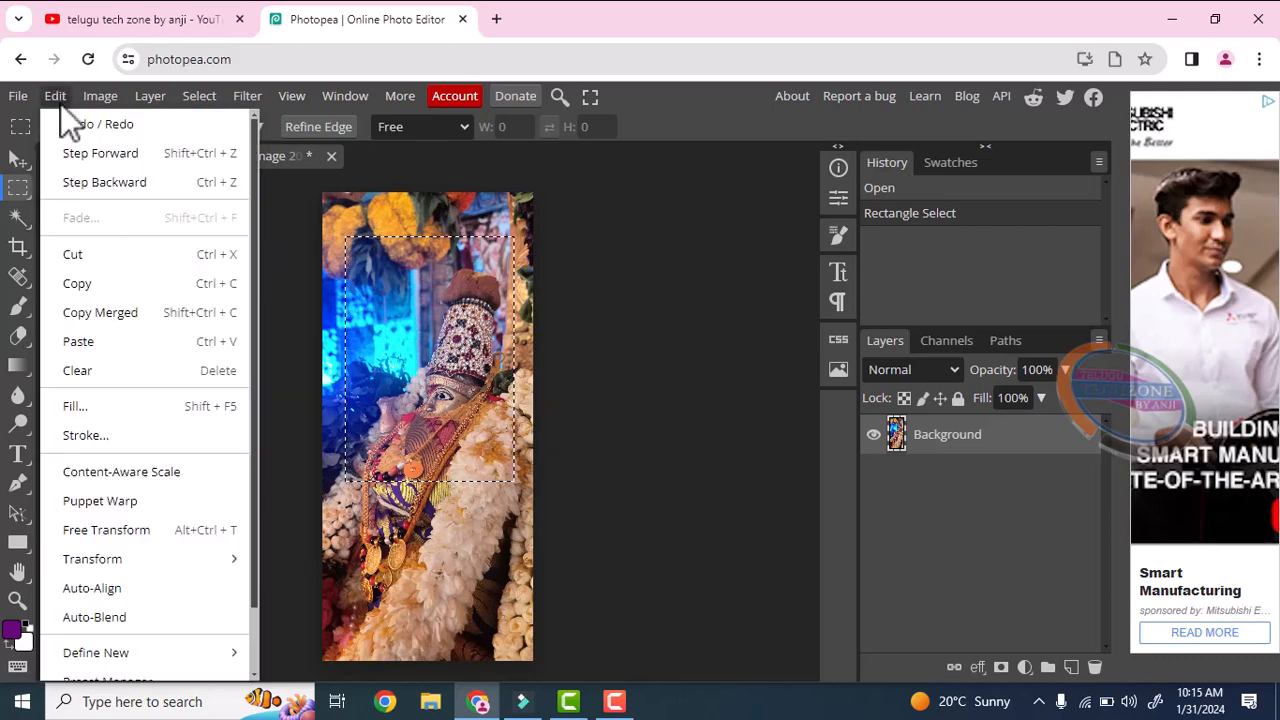
pyautogui.click(18, 96)
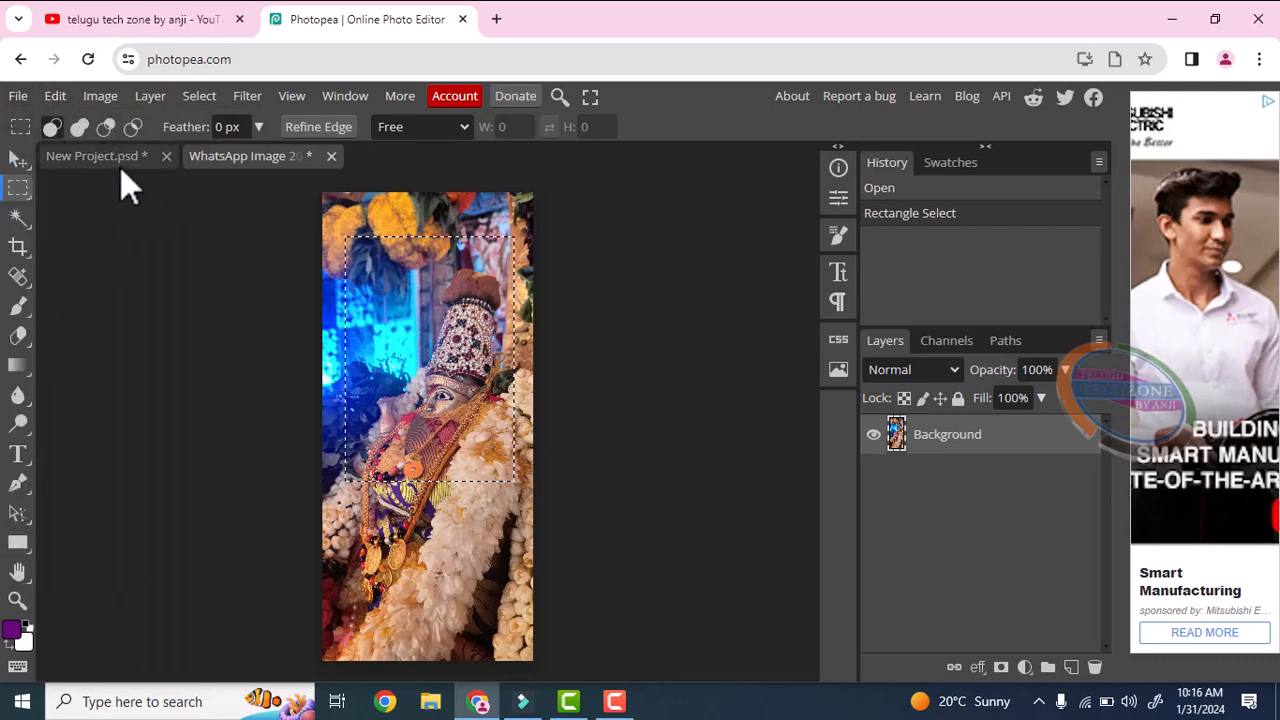
pyautogui.click(118, 160)
pyautogui.click(55, 100)
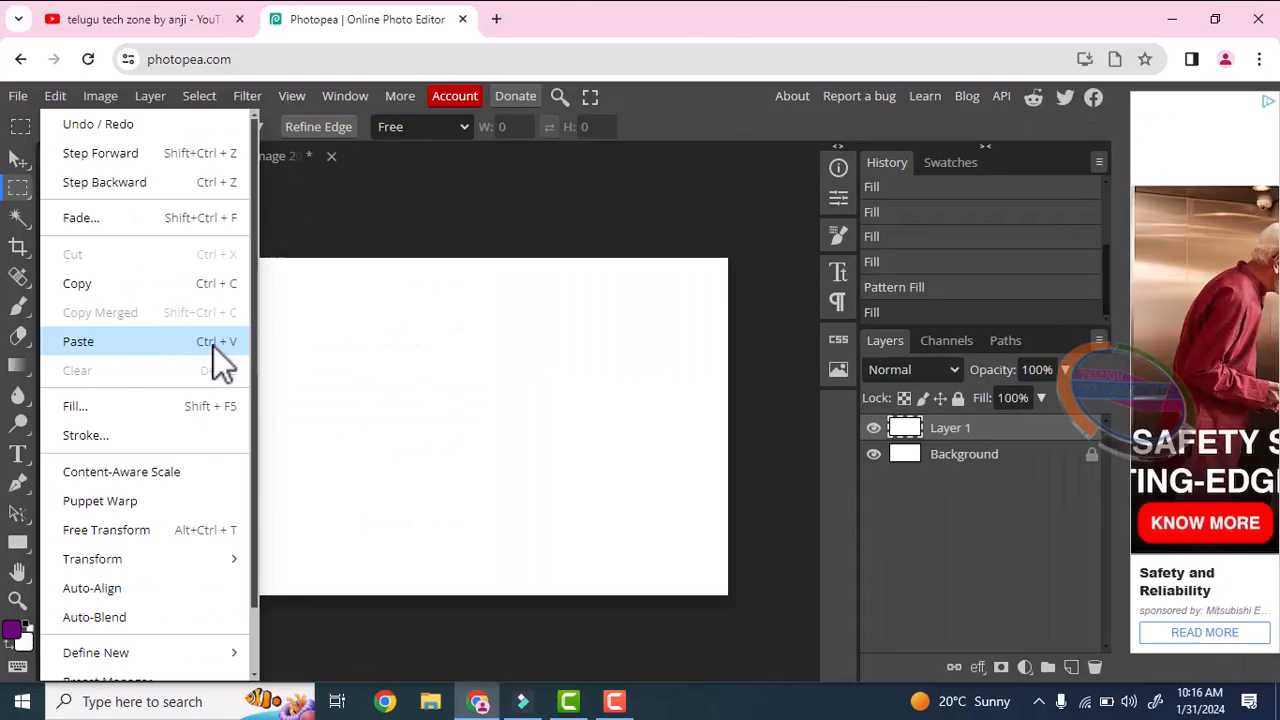
pyautogui.click(440, 400)
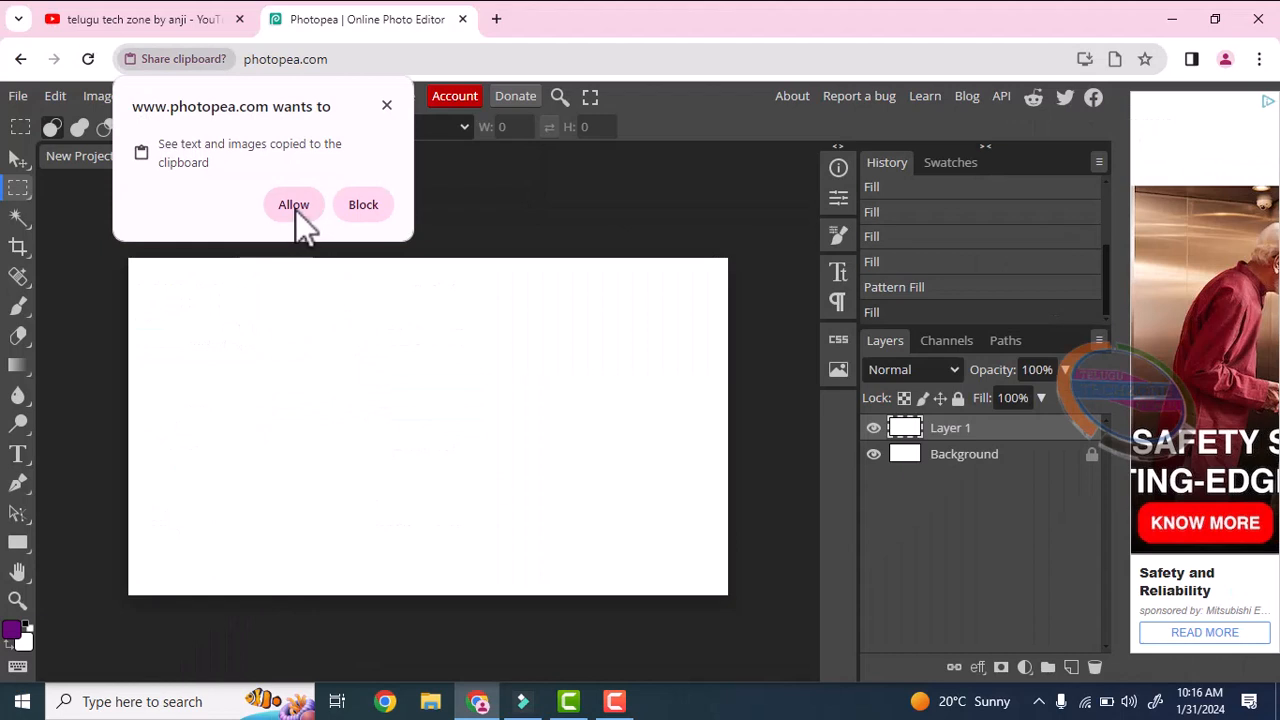
pyautogui.click(294, 206)
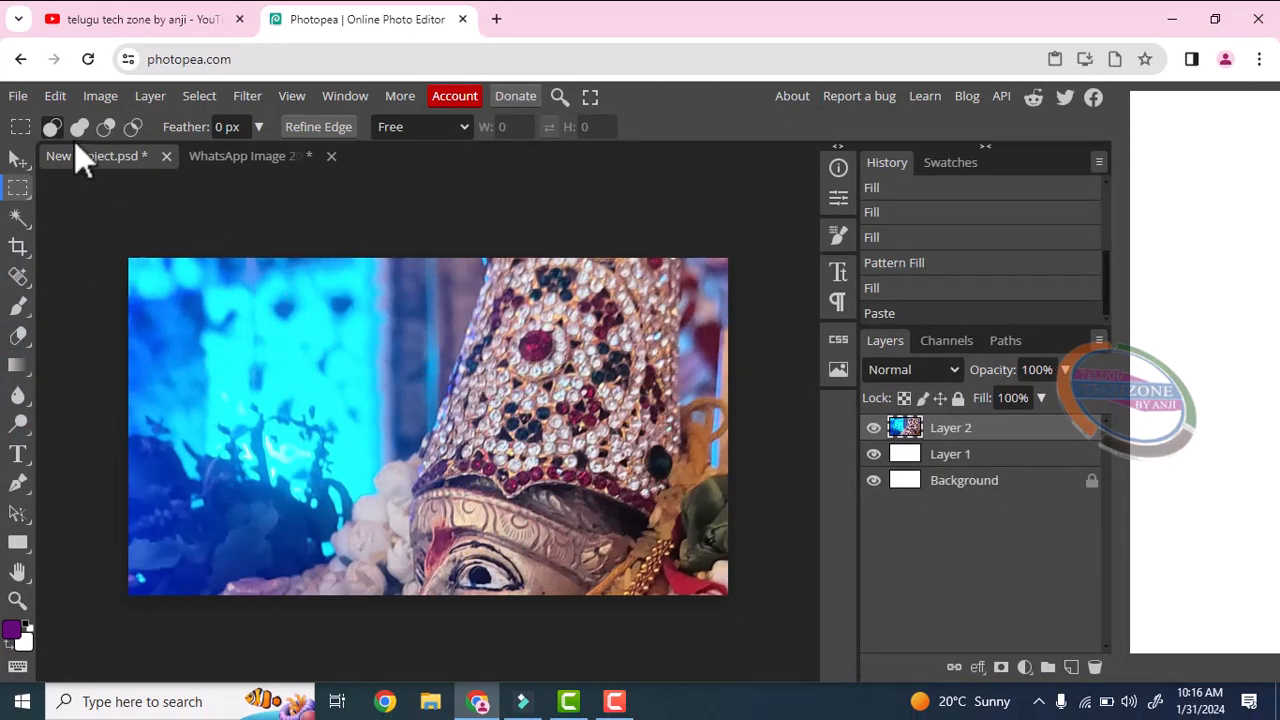
# Step: Scale the pasted layer in New Project.psd down to about 32.74% with Free Transform, and delete that layer
pyautogui.click(53, 95)
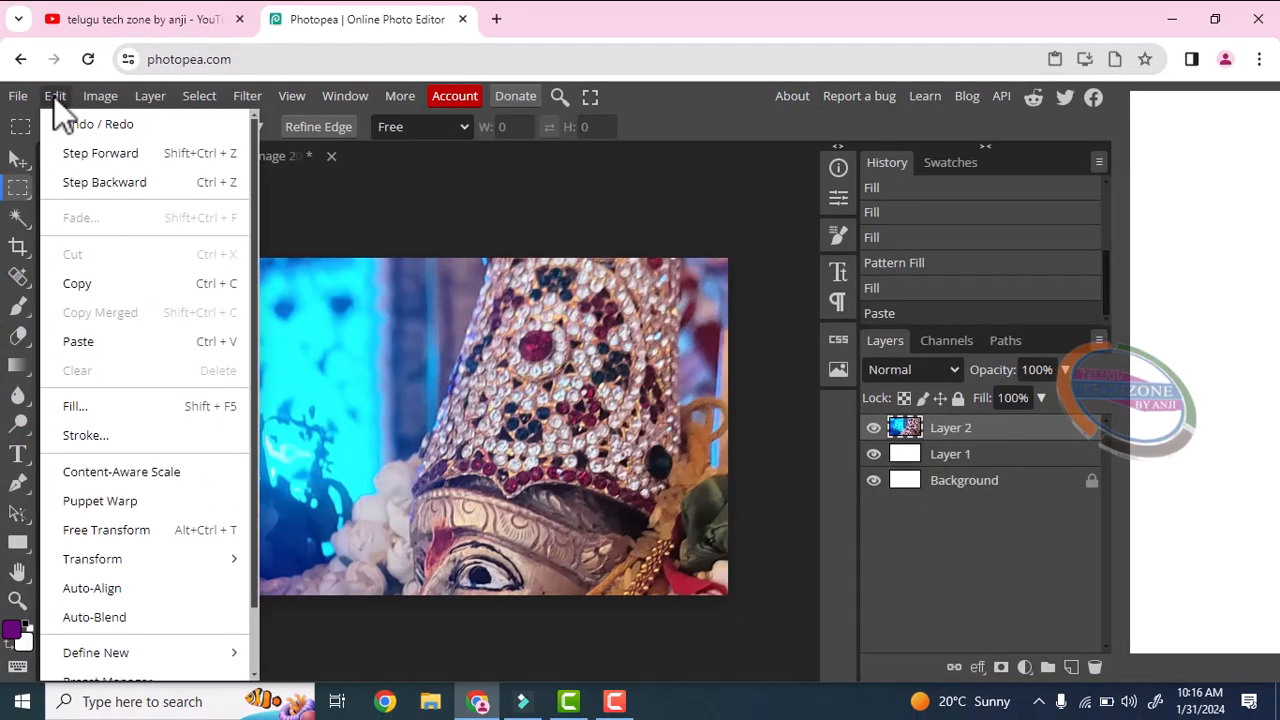
pyautogui.click(53, 95)
pyautogui.click(54, 96)
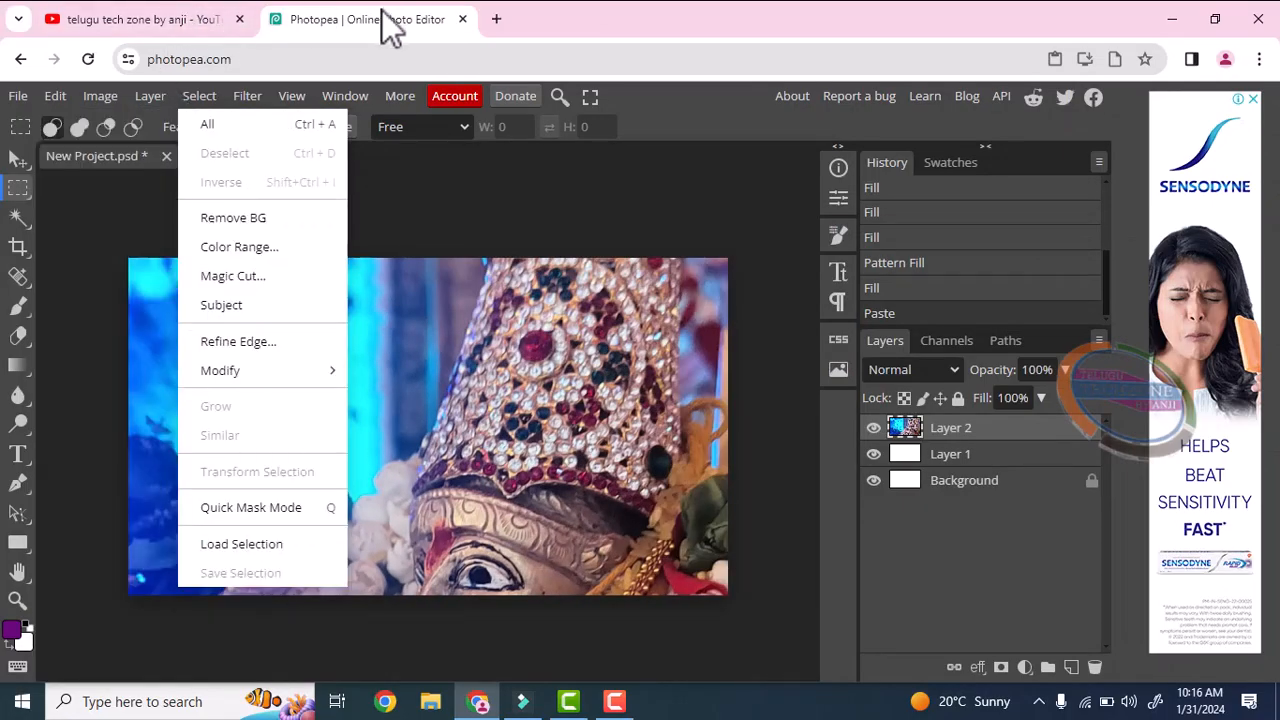
pyautogui.moveTo(247, 95)
pyautogui.moveTo(60, 96)
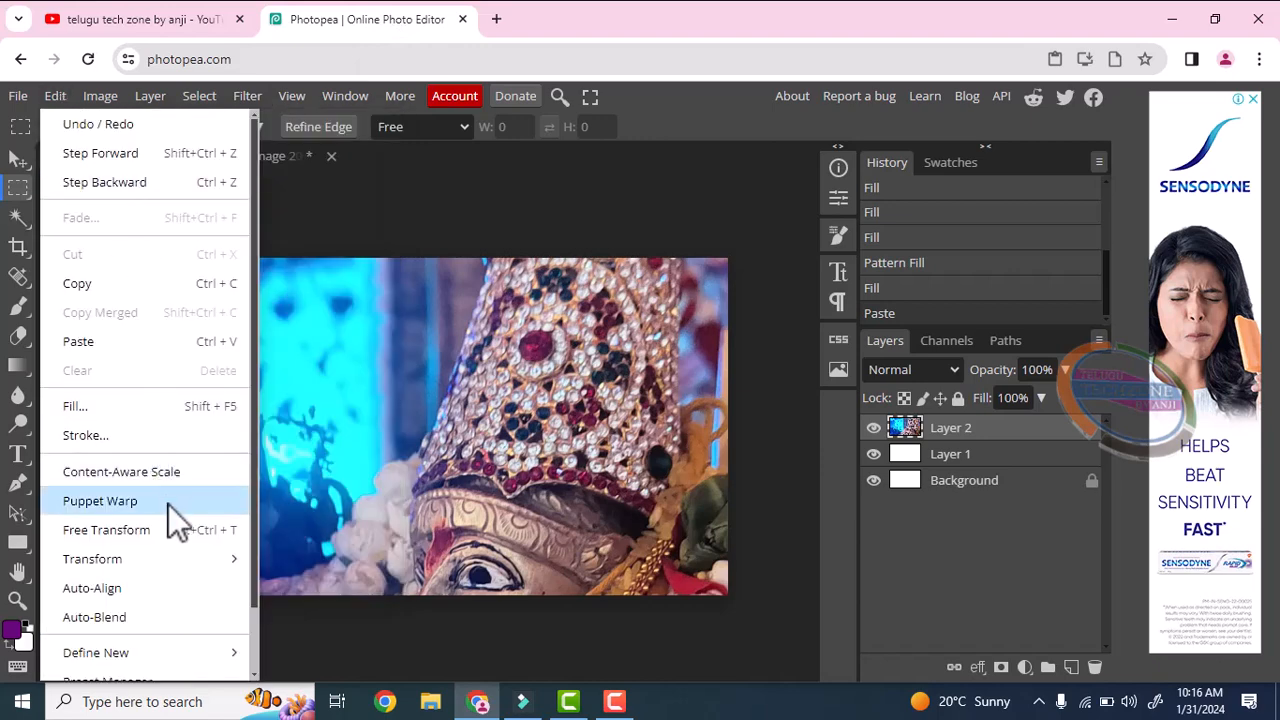
pyautogui.click(176, 530)
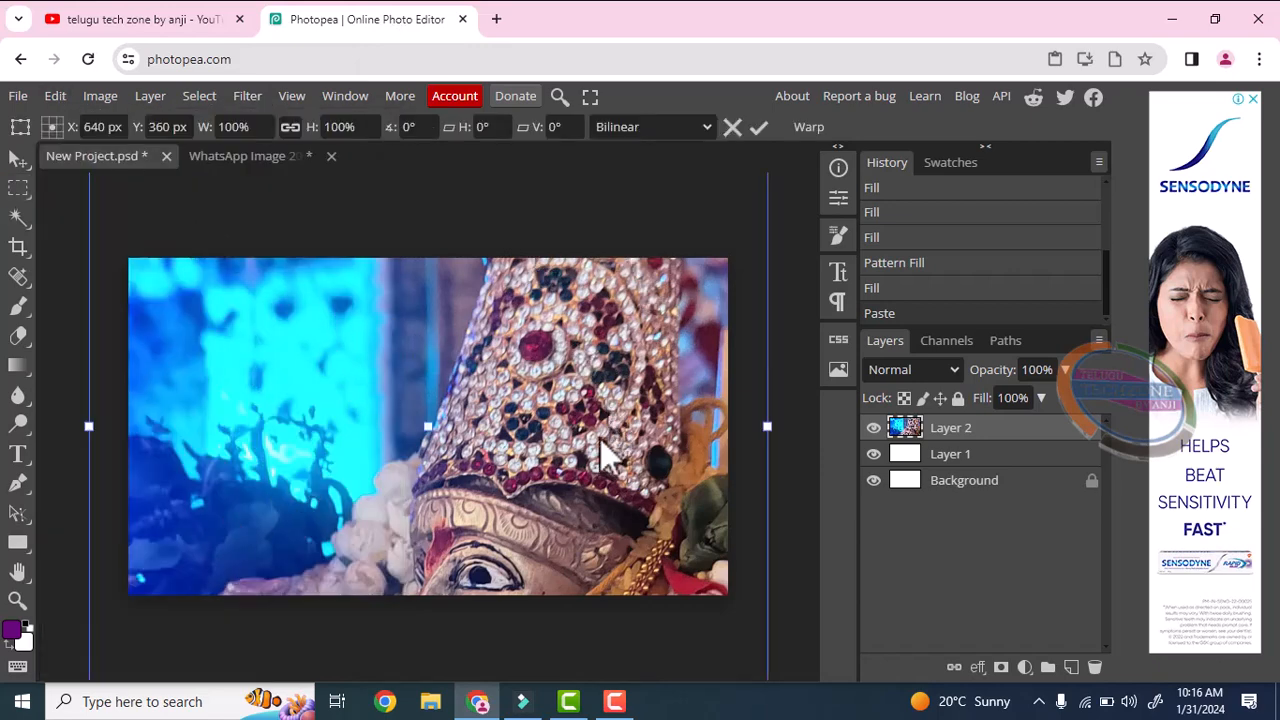
pyautogui.scroll(-5, 600, 440)
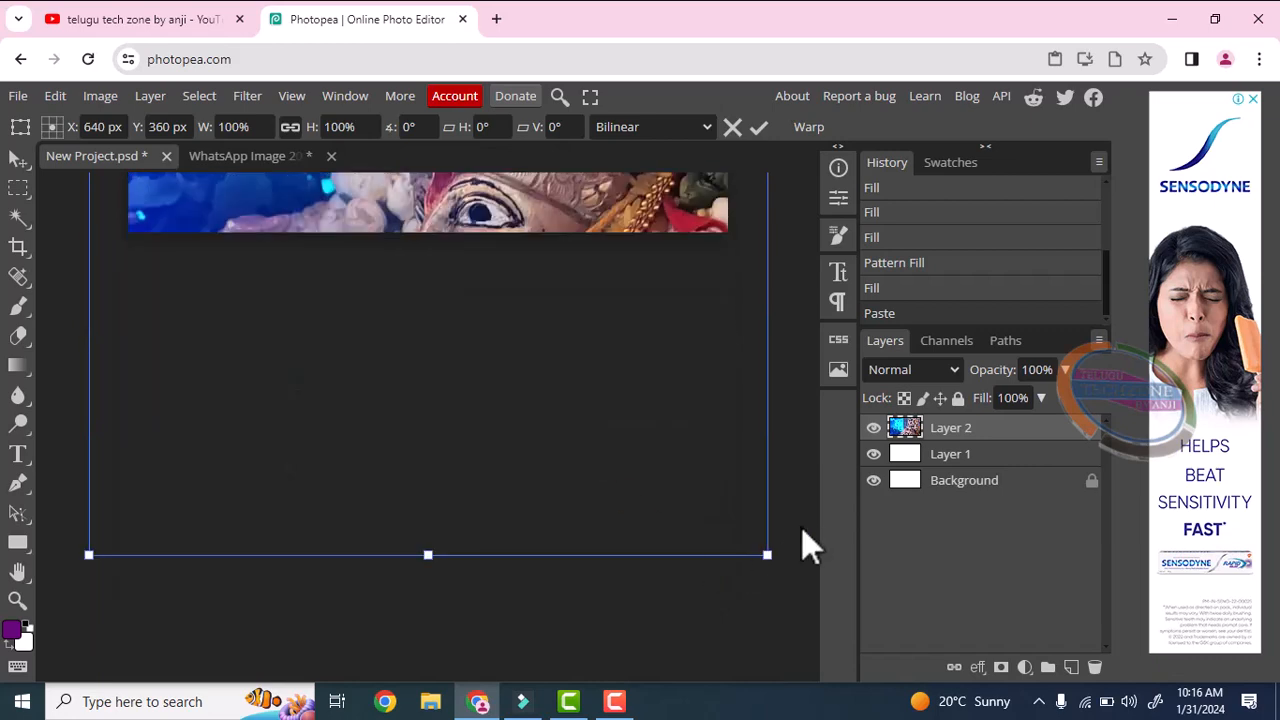
pyautogui.moveTo(766, 555); pyautogui.dragTo(528, 208)
pyautogui.scroll(4, 543, 330)
pyautogui.scroll(3, 506, 340)
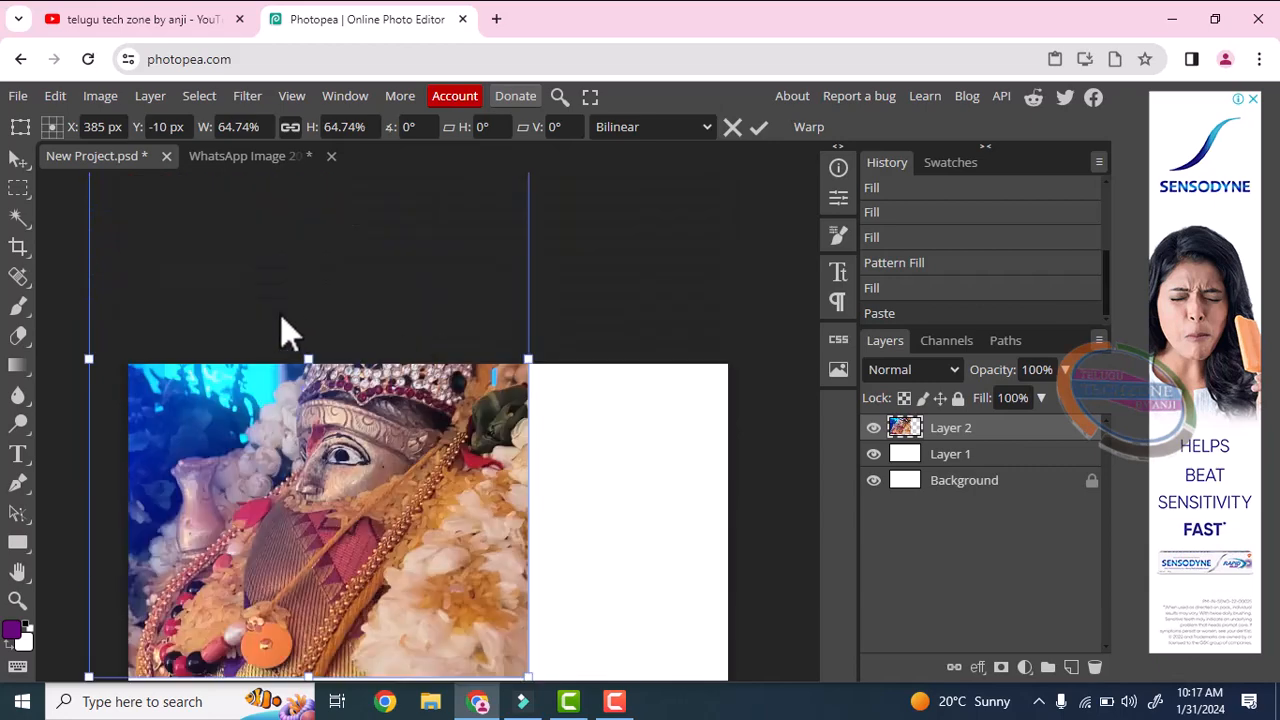
pyautogui.scroll(3, 150, 300)
pyautogui.moveTo(94, 229); pyautogui.dragTo(295, 585)
pyautogui.scroll(-3, 383, 531)
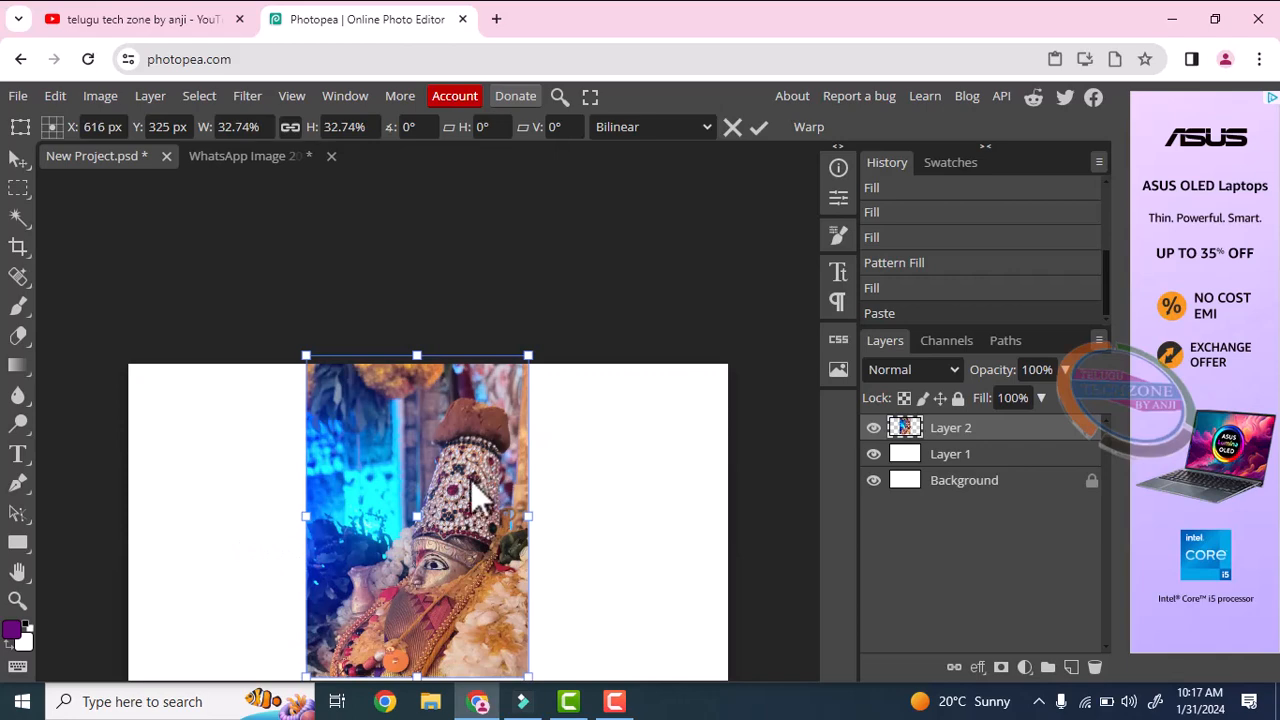
pyautogui.press('Return')
pyautogui.press('Delete')
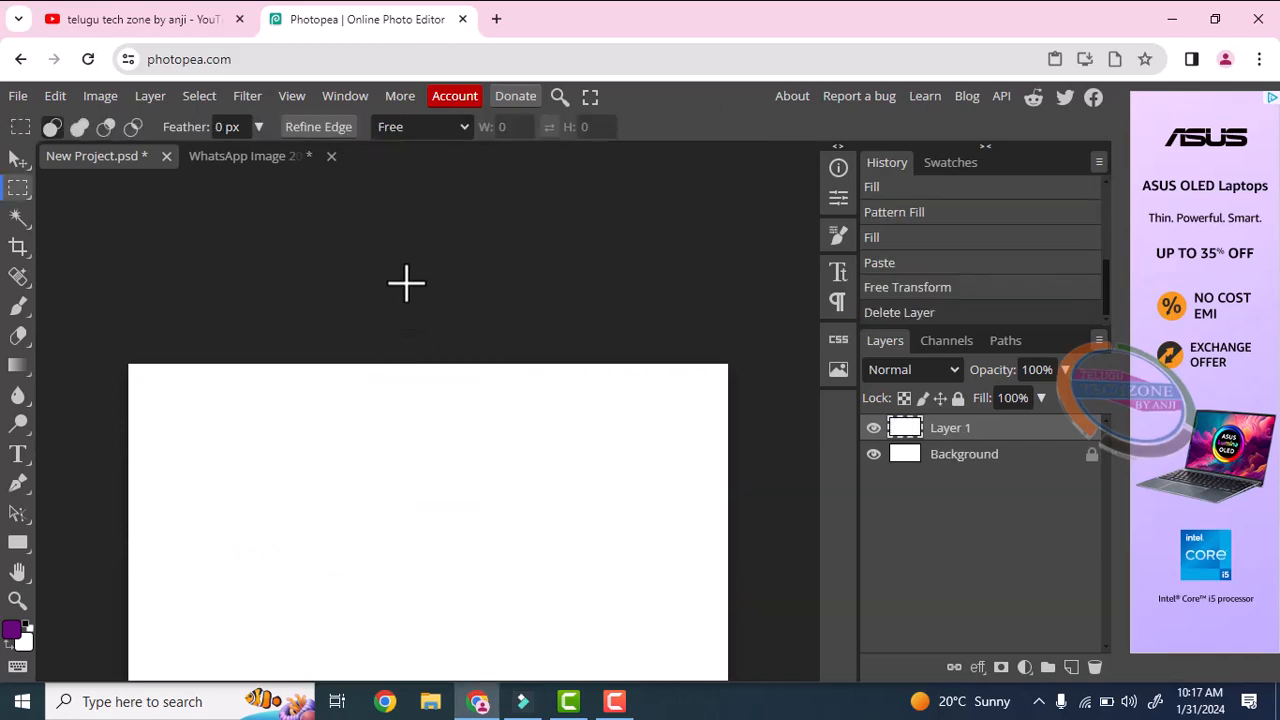
# Step: In the WhatsApp image, replace the old selection with a smaller rectangle around the statue's head, and copy and paste it there
pyautogui.click(231, 155)
pyautogui.click(411, 311)
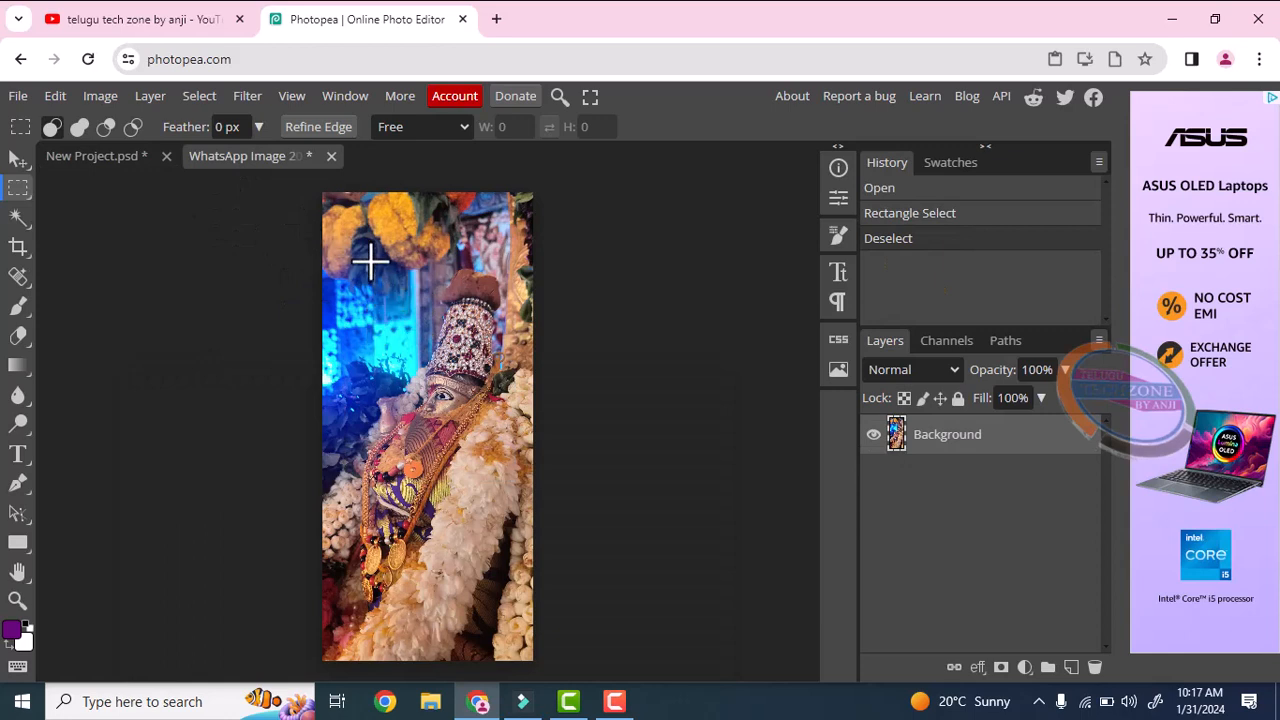
pyautogui.moveTo(370, 262); pyautogui.dragTo(505, 427)
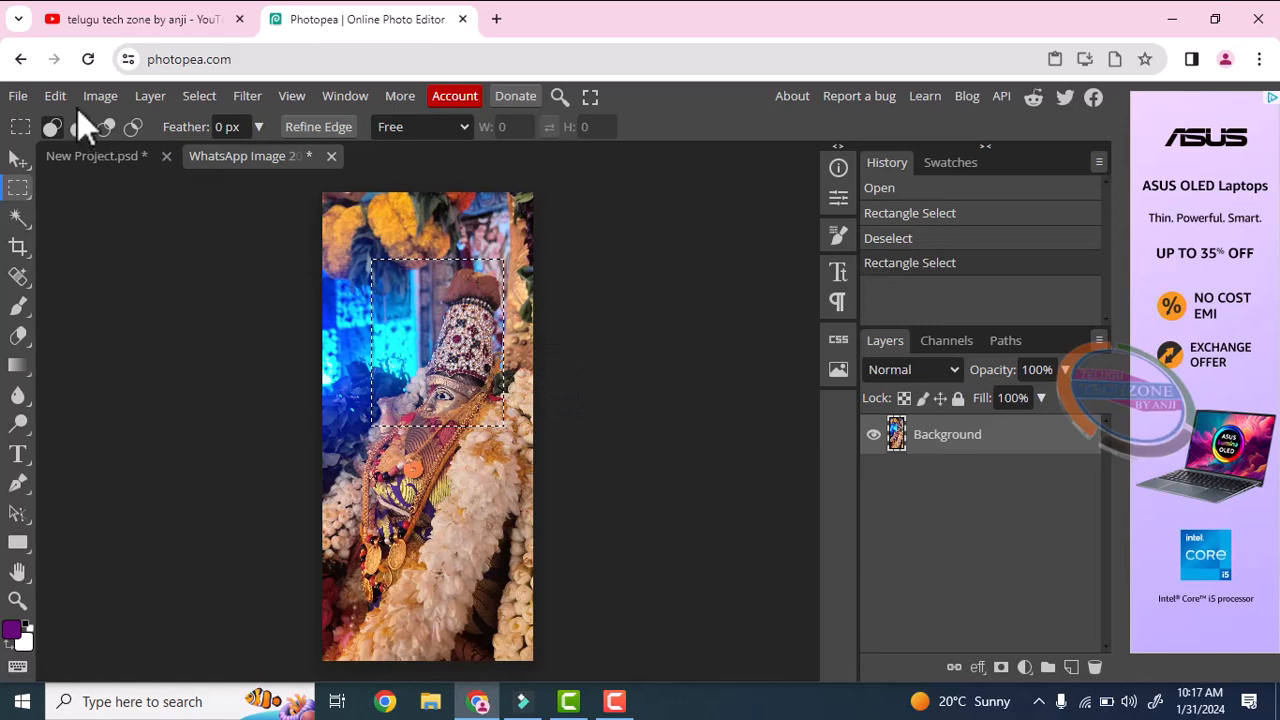
pyautogui.click(55, 96)
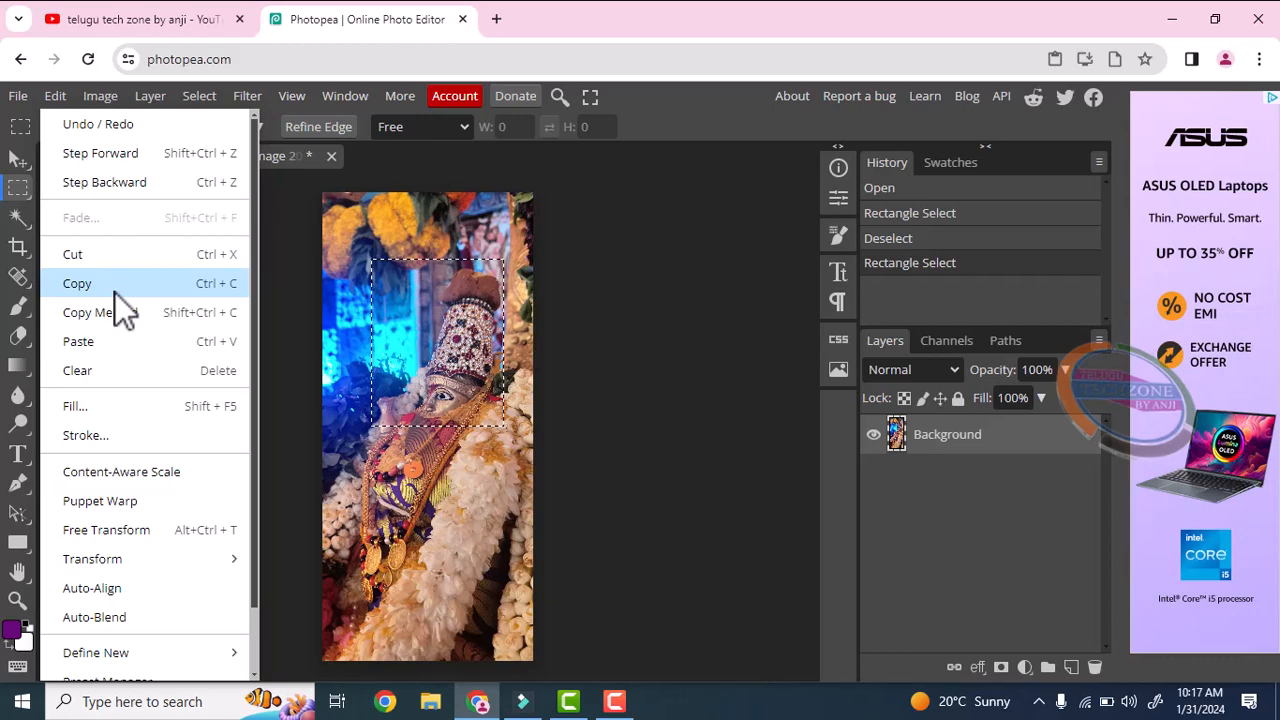
pyautogui.click(115, 290)
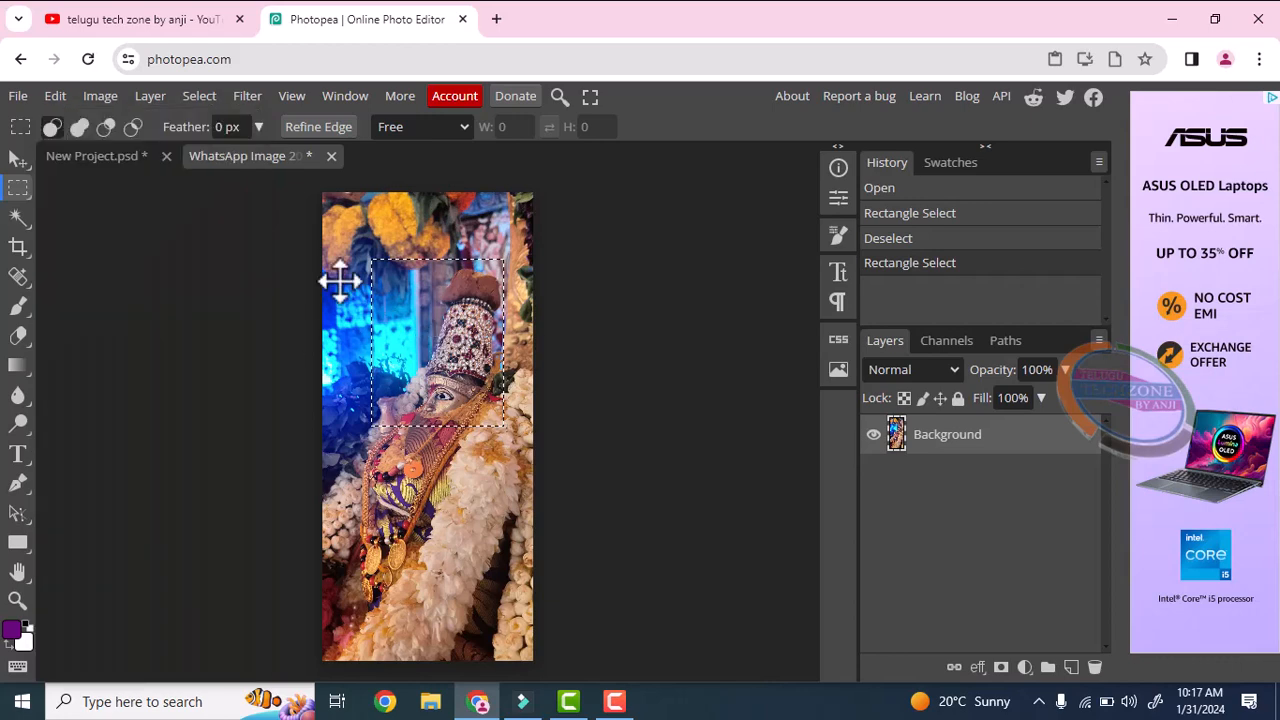
pyautogui.click(56, 100)
pyautogui.click(86, 342)
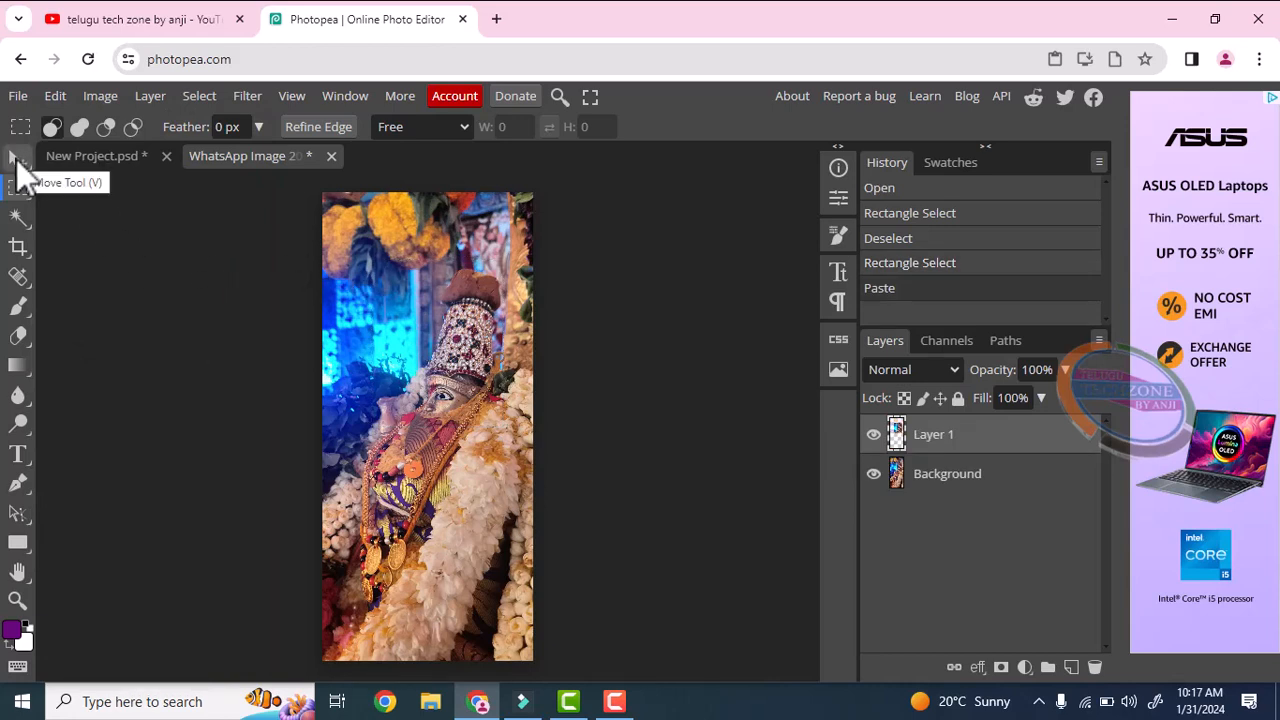
# Step: Shift the pasted piece slightly down and left over the original with the Move tool, and delete its layer
pyautogui.click(17, 163)
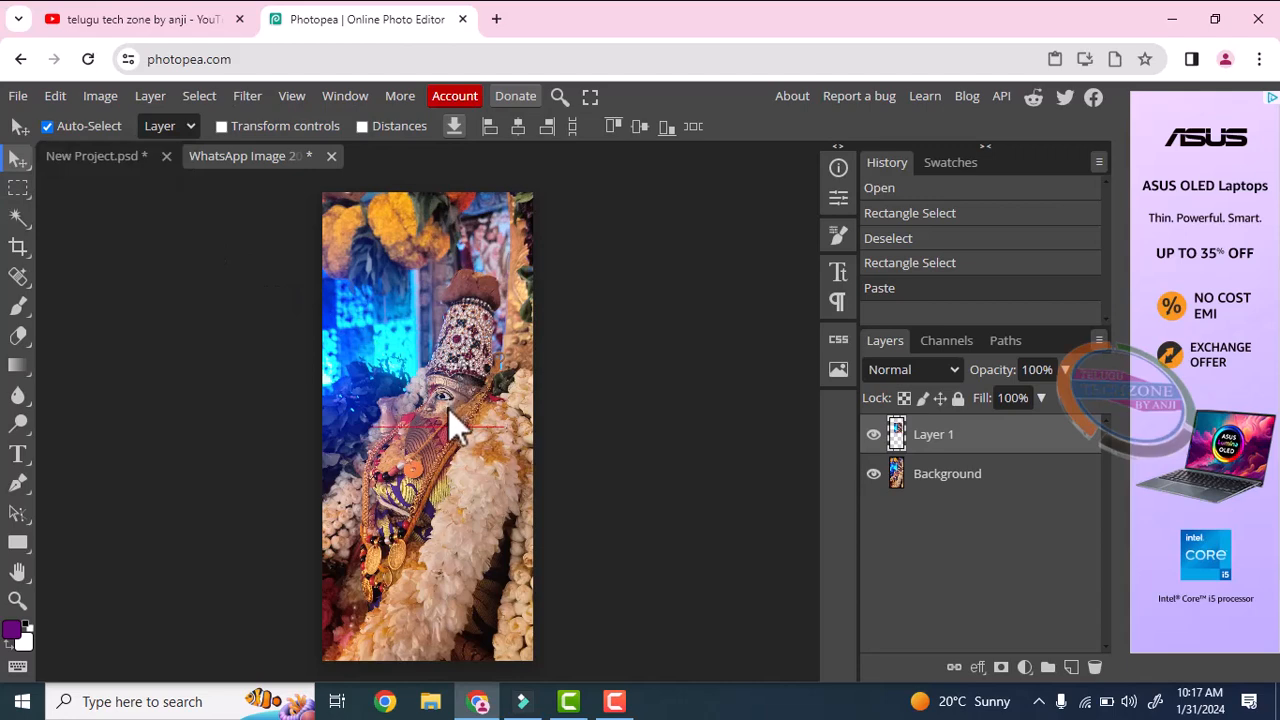
pyautogui.moveTo(448, 410); pyautogui.dragTo(438, 378)
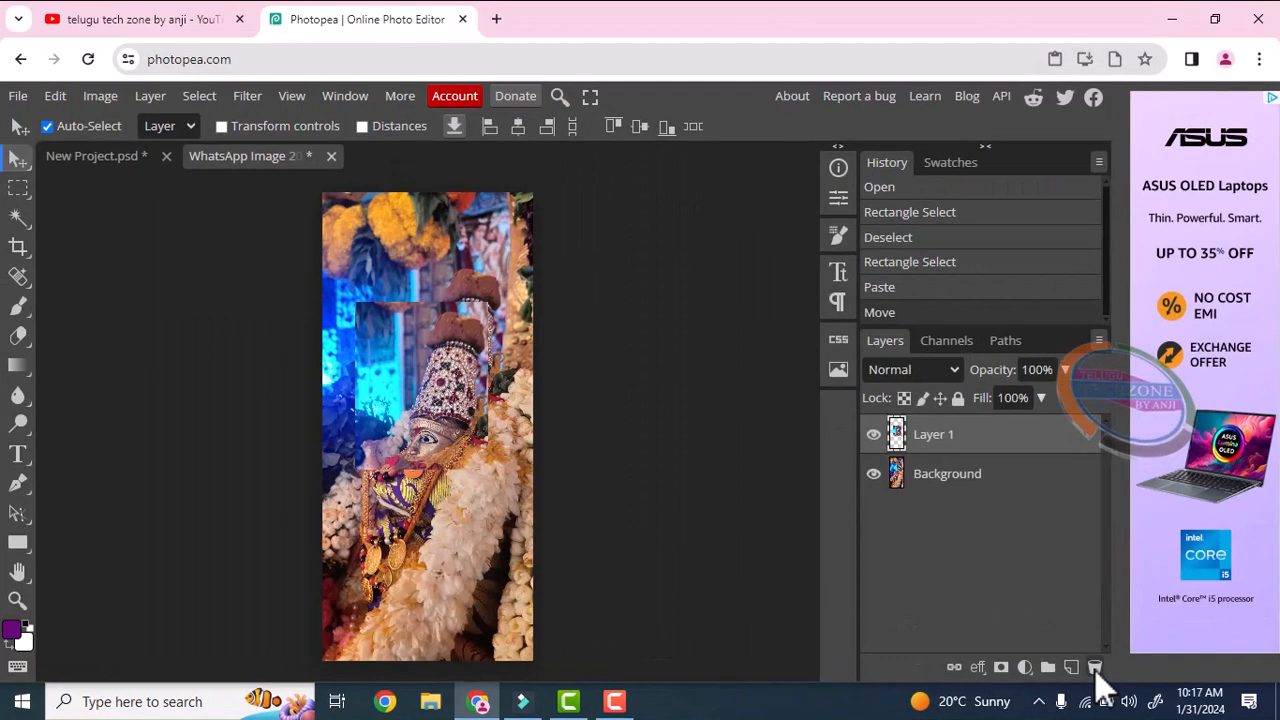
pyautogui.click(1095, 668)
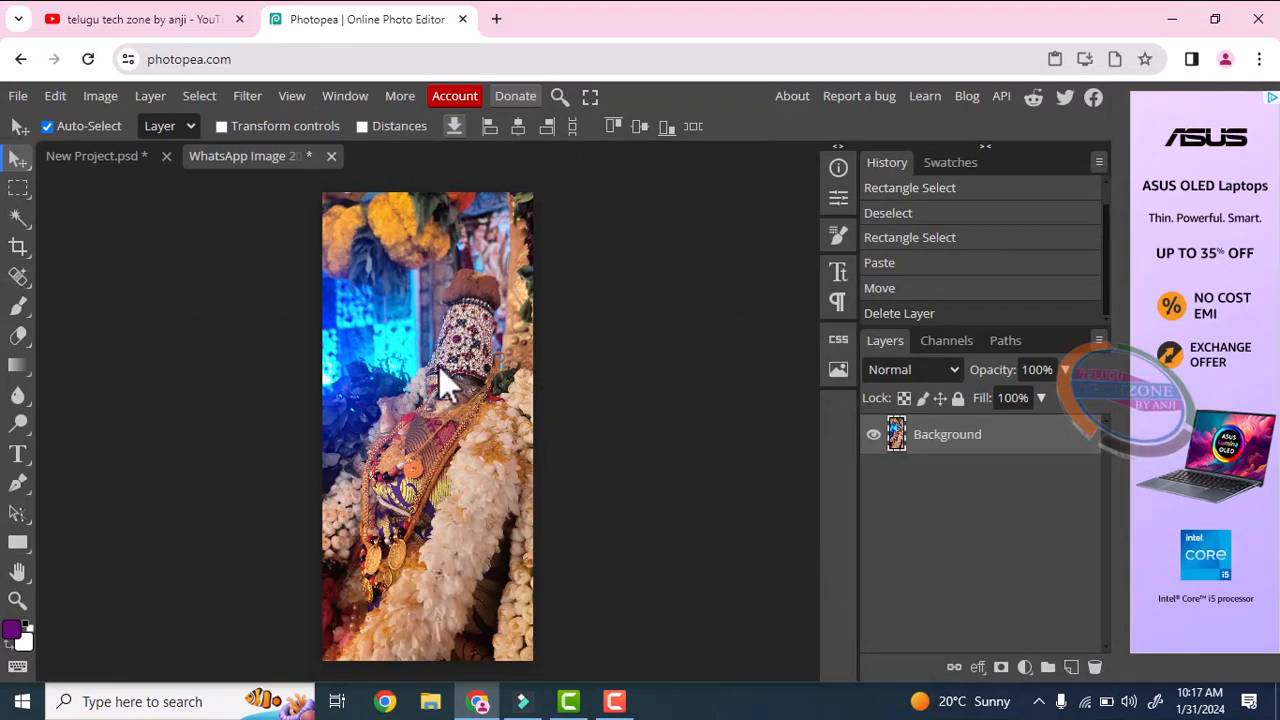
# Step: Make a new Rectangle Select selection over the statue's crown and face in the WhatsApp image and cut it out
pyautogui.click(14, 189)
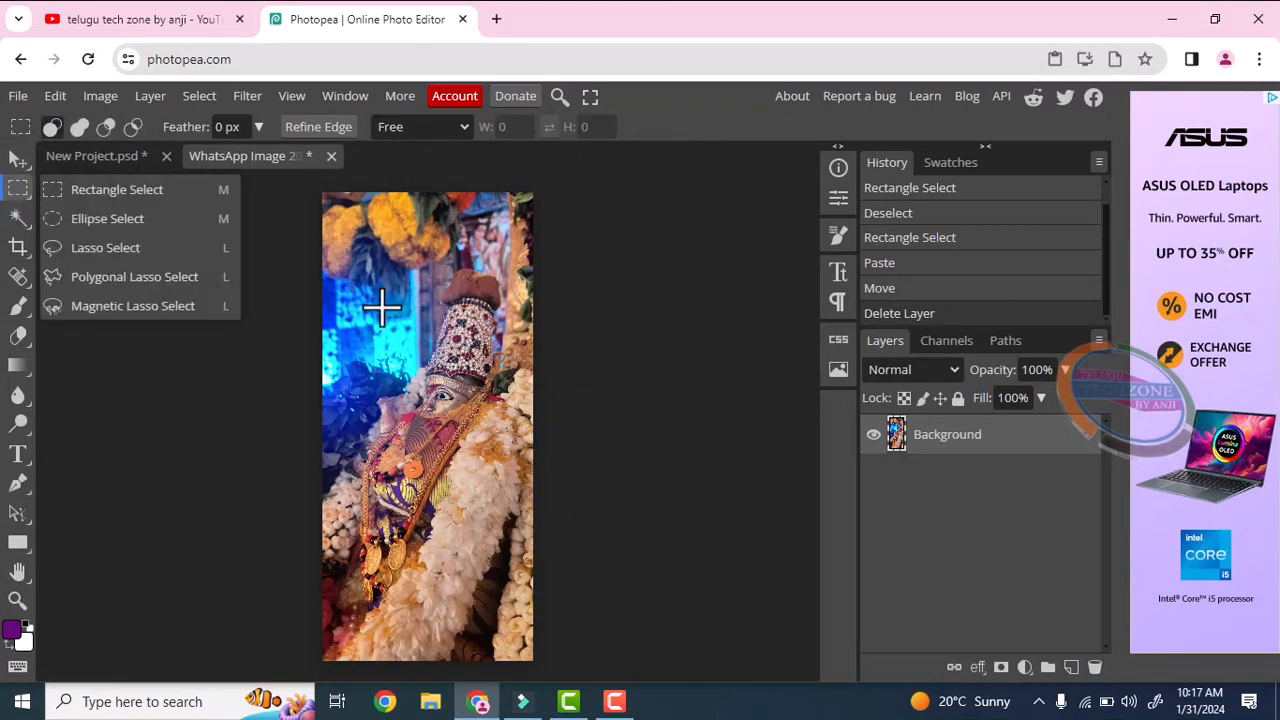
pyautogui.moveTo(383, 303); pyautogui.dragTo(513, 470)
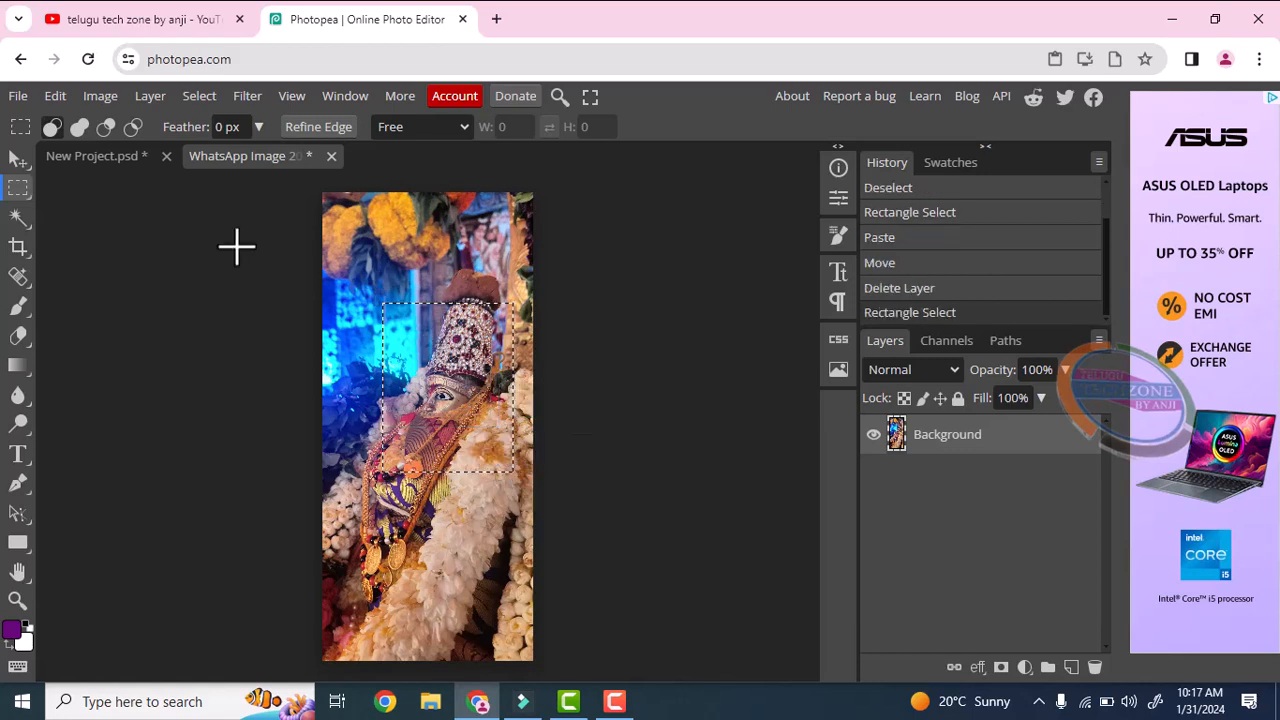
pyautogui.click(58, 99)
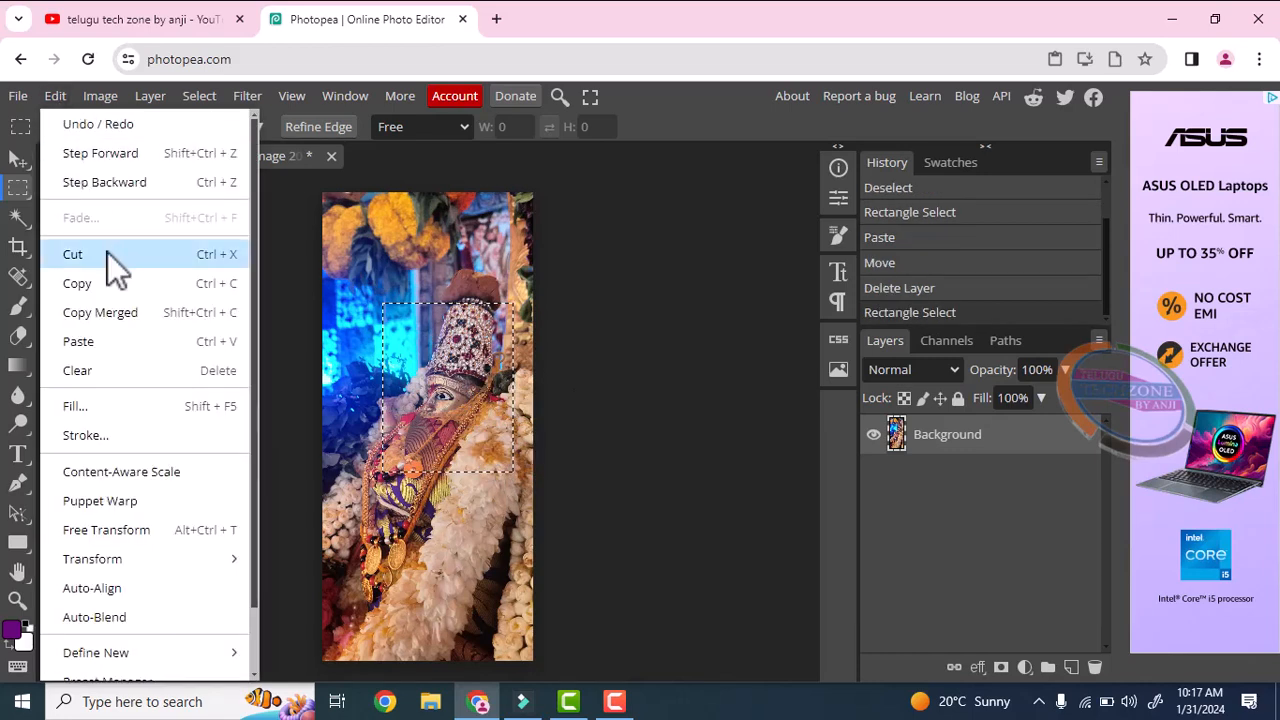
pyautogui.hotkey('ctrl', 'x')
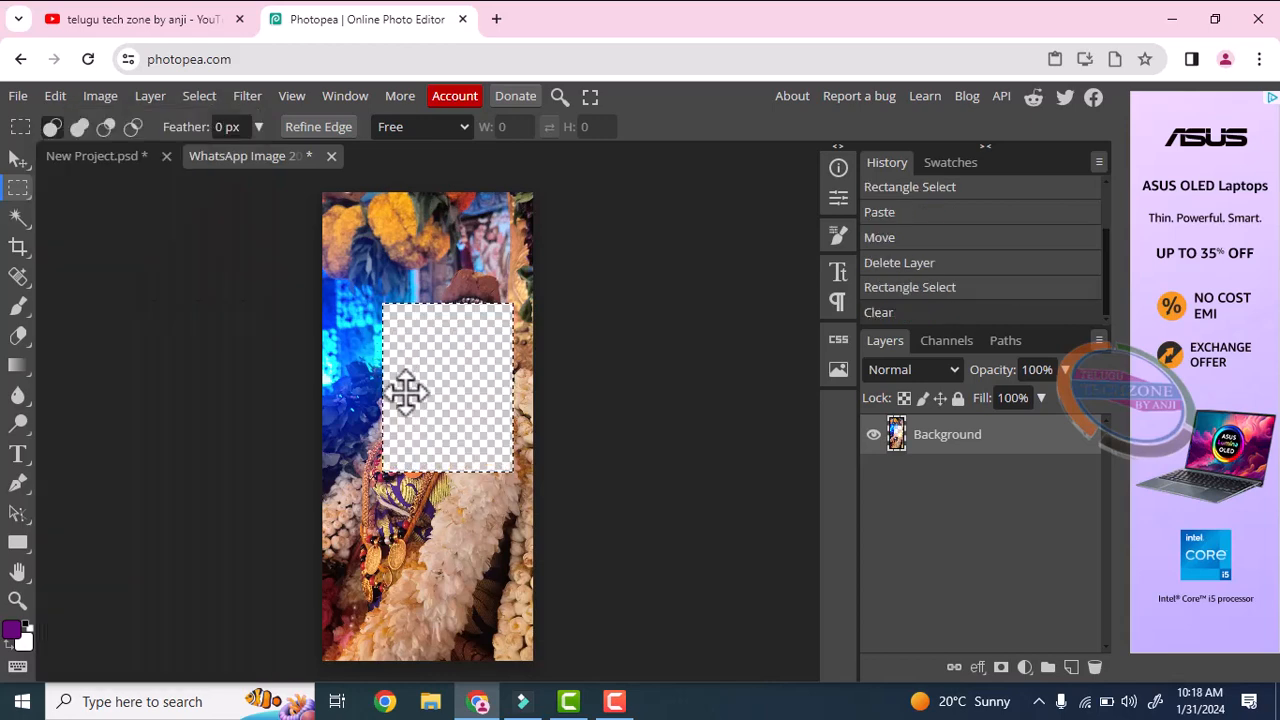
# Step: Paste the cut statue piece into New Project.psd, and undo the paste
pyautogui.click(118, 156)
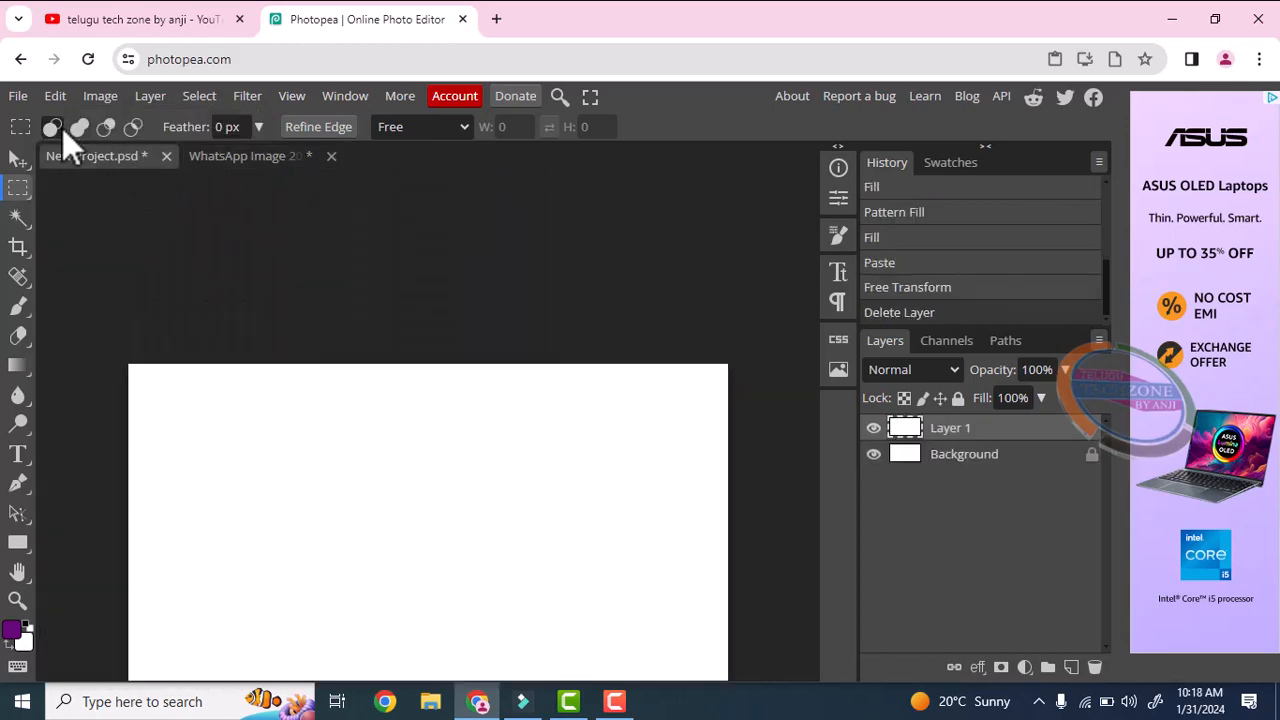
pyautogui.click(54, 97)
pyautogui.click(107, 340)
pyautogui.scroll(-2, 462, 461)
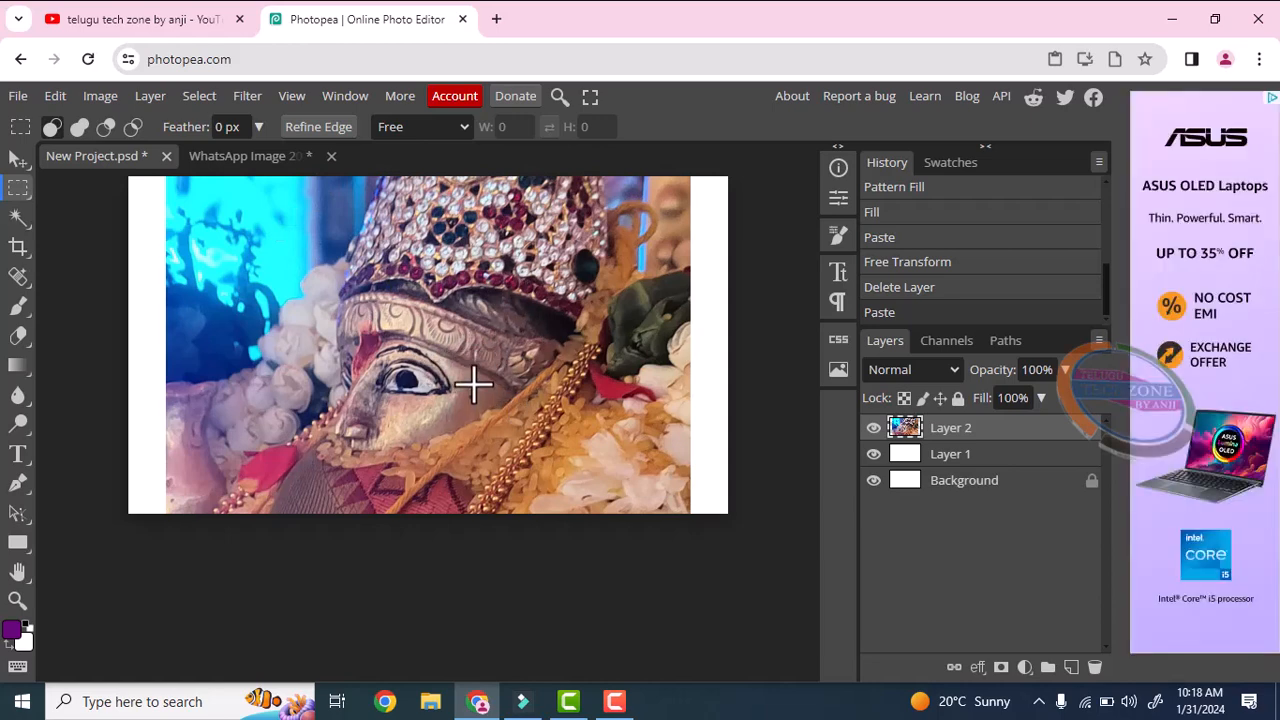
pyautogui.click(54, 97)
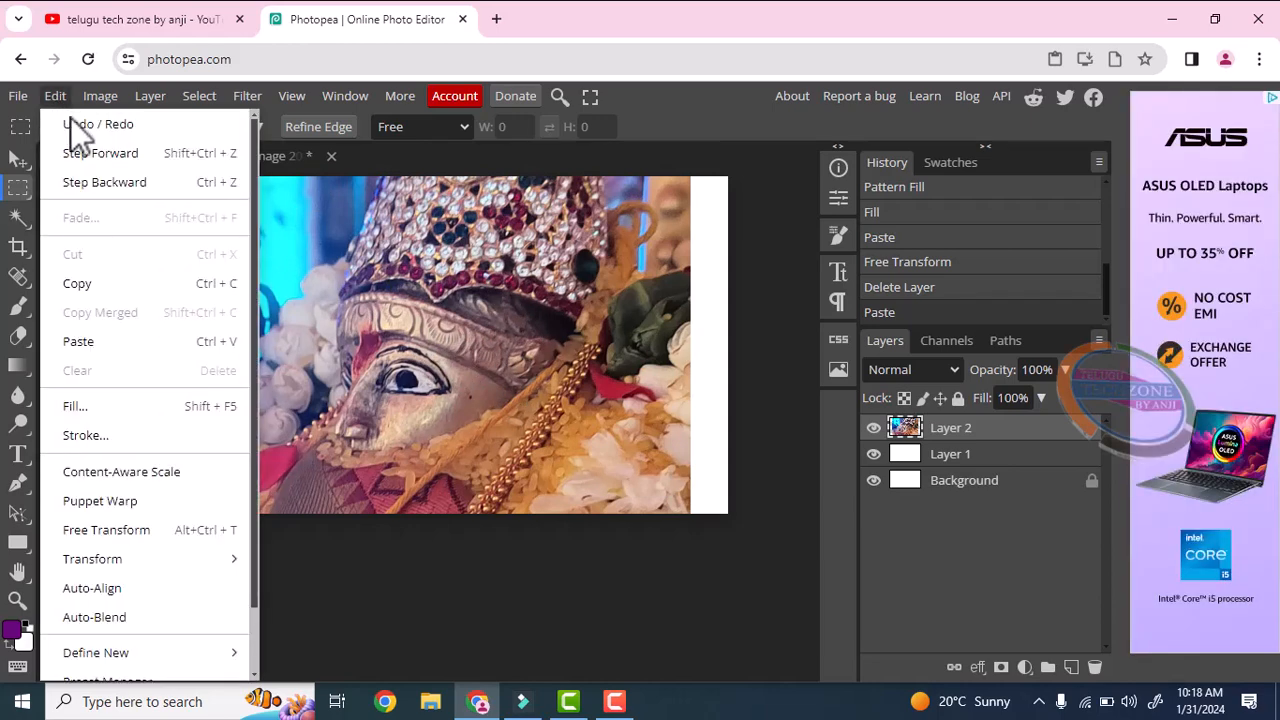
pyautogui.click(82, 130)
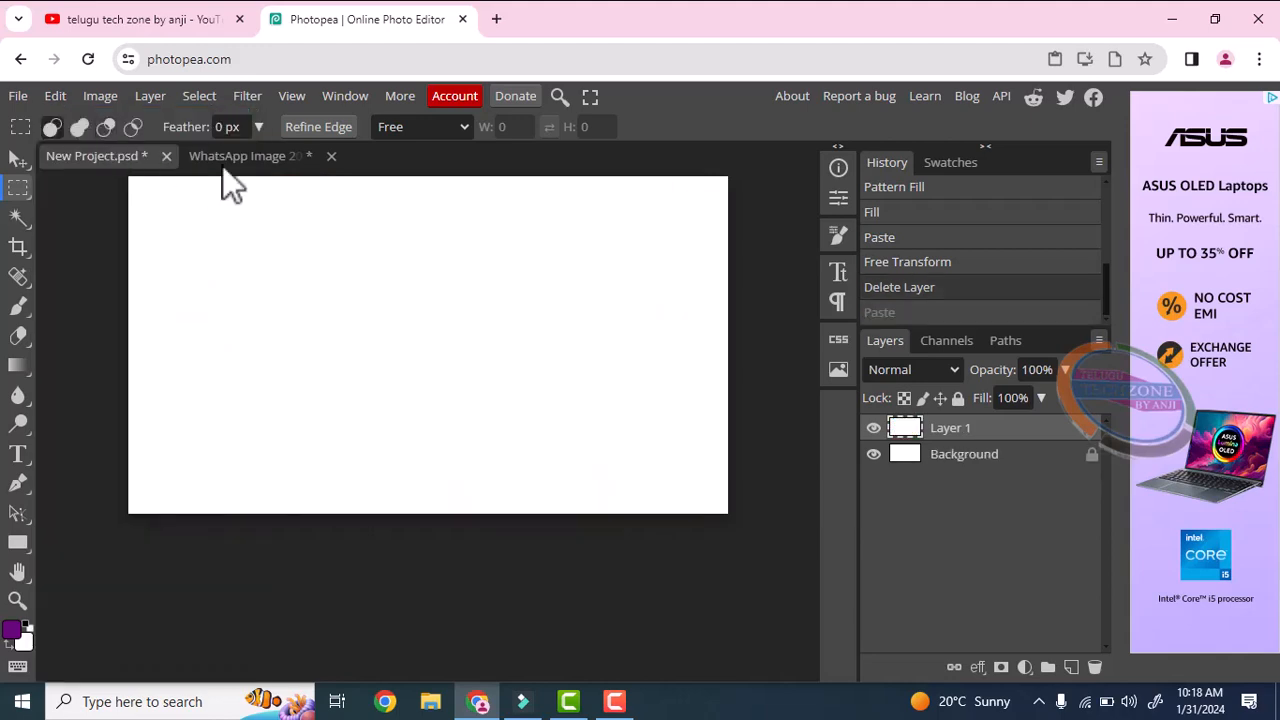
# Step: Step backward repeatedly through the edits in New Project.psd, past the paste and Free Transform, to the earlier fills
pyautogui.click(66, 98)
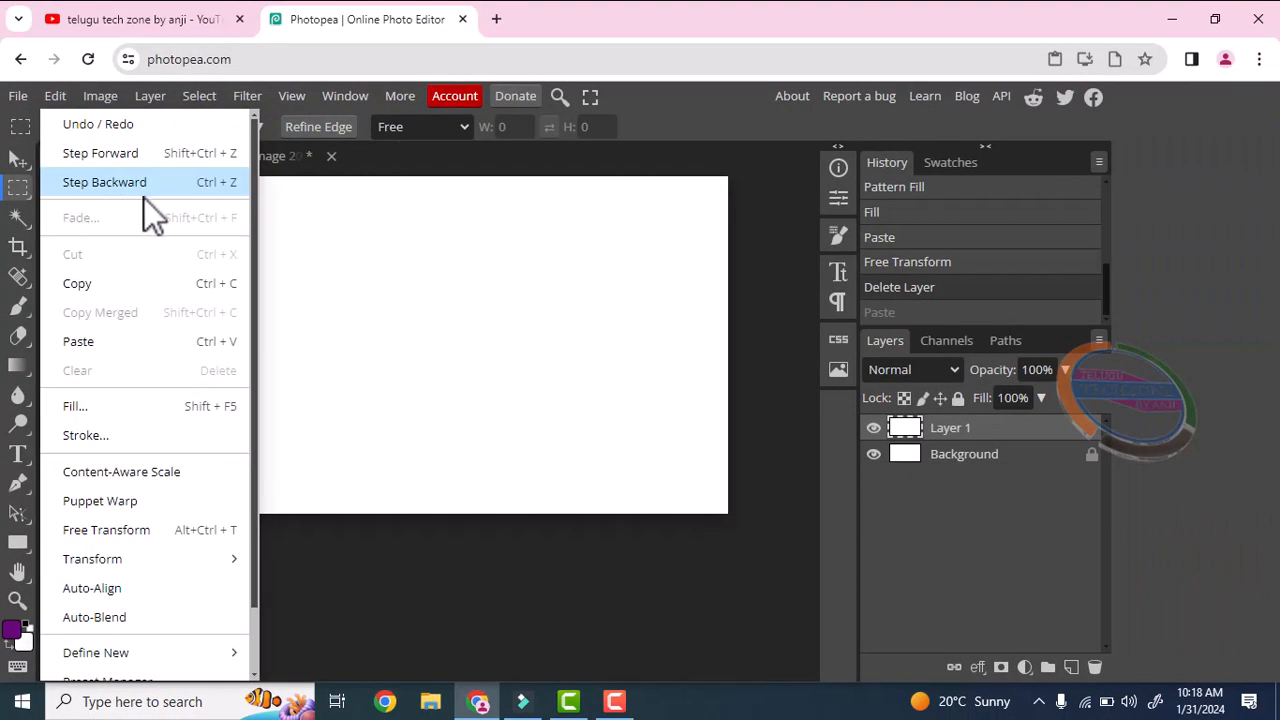
pyautogui.click(480, 325)
pyautogui.hotkey('ctrl', 'z')
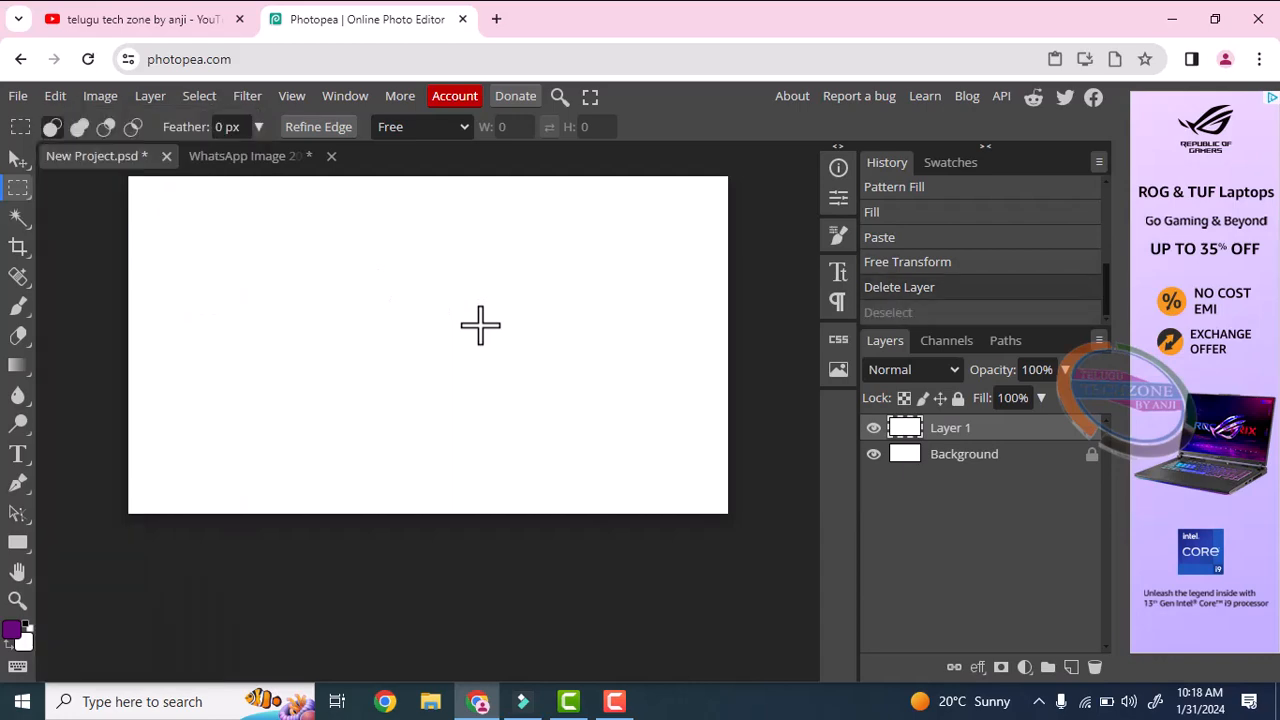
pyautogui.hotkey('ctrl', 'z')
pyautogui.hotkey('ctrl', 'z')
pyautogui.hotkey('ctrl', 'z')
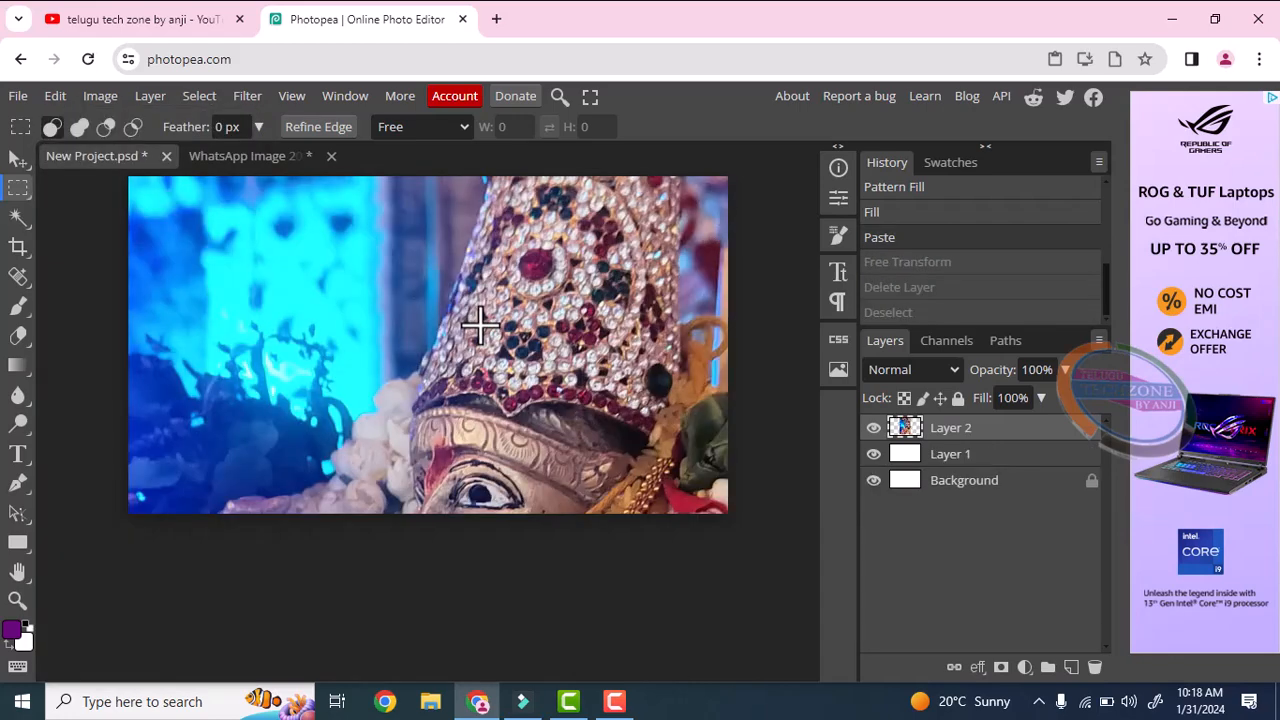
pyautogui.hotkey('ctrl', 'z')
pyautogui.hotkey('ctrl', 'z')
pyautogui.hotkey('ctrl', 'z')
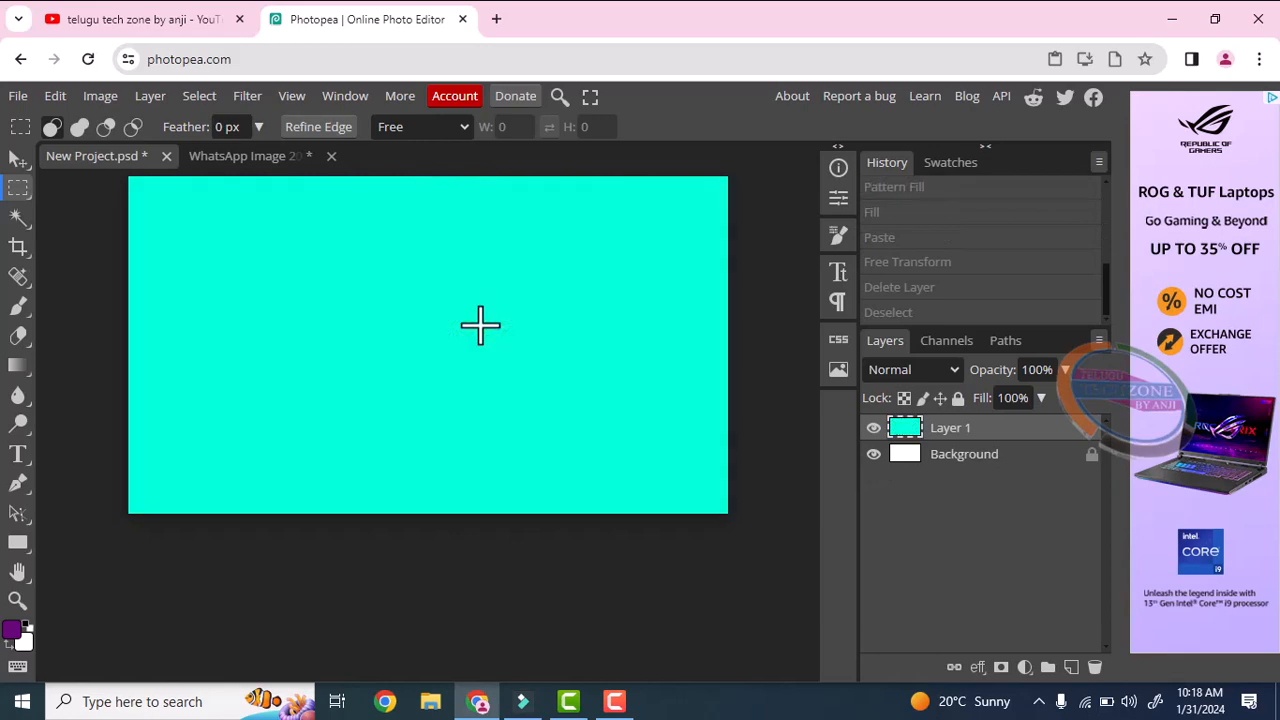
# Step: Step forward through the undone edits in New Project.psd until the Delete Layer state is restored
pyautogui.click(55, 96)
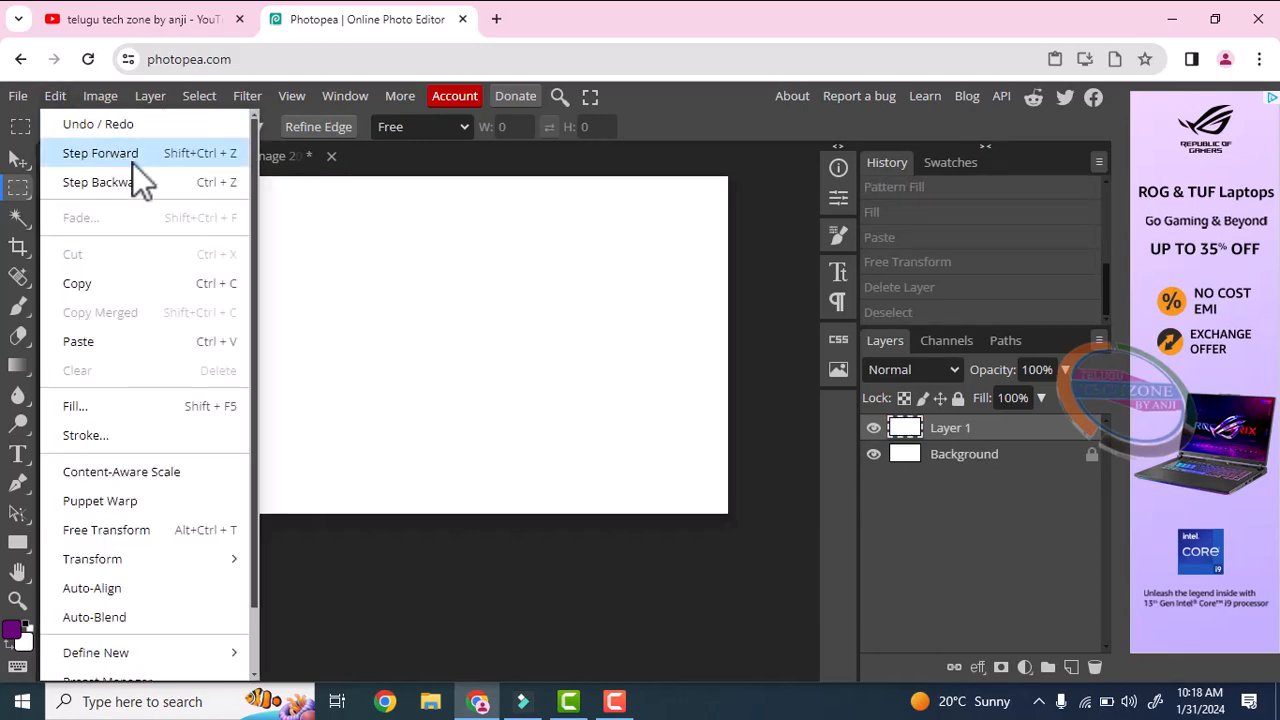
pyautogui.click(196, 165)
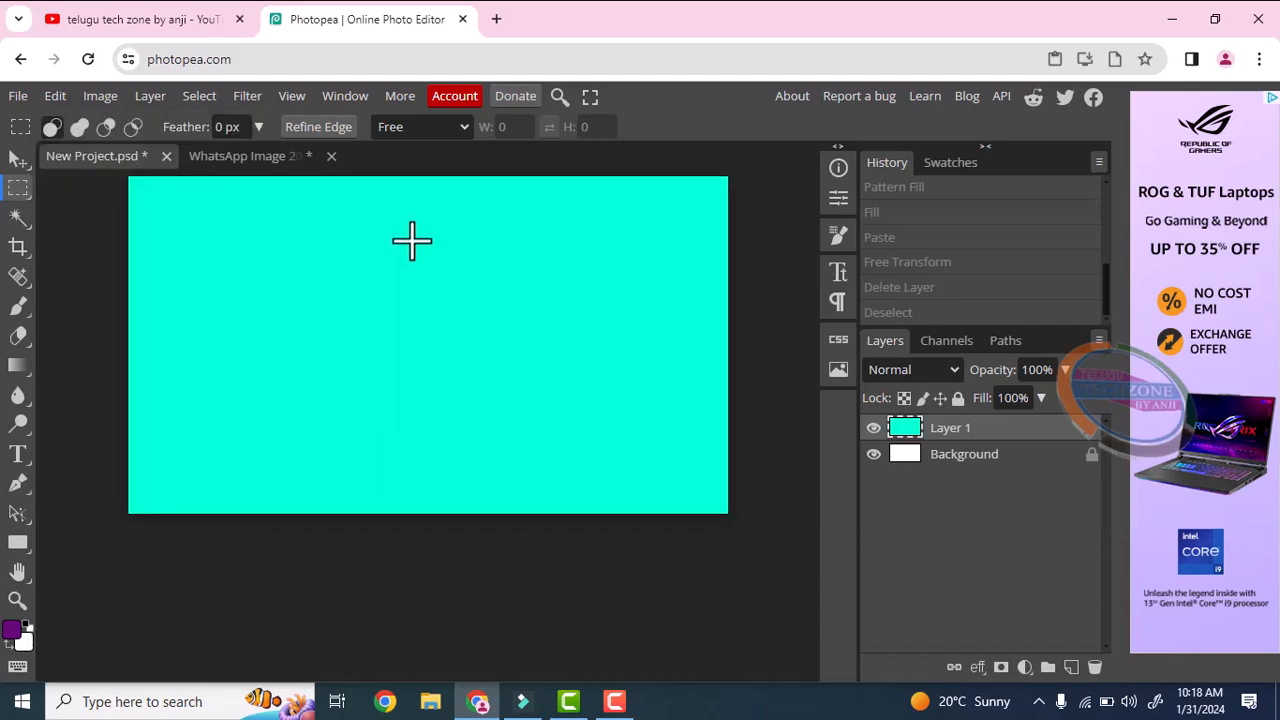
pyautogui.hotkey('ctrl', 'shift', 'z')
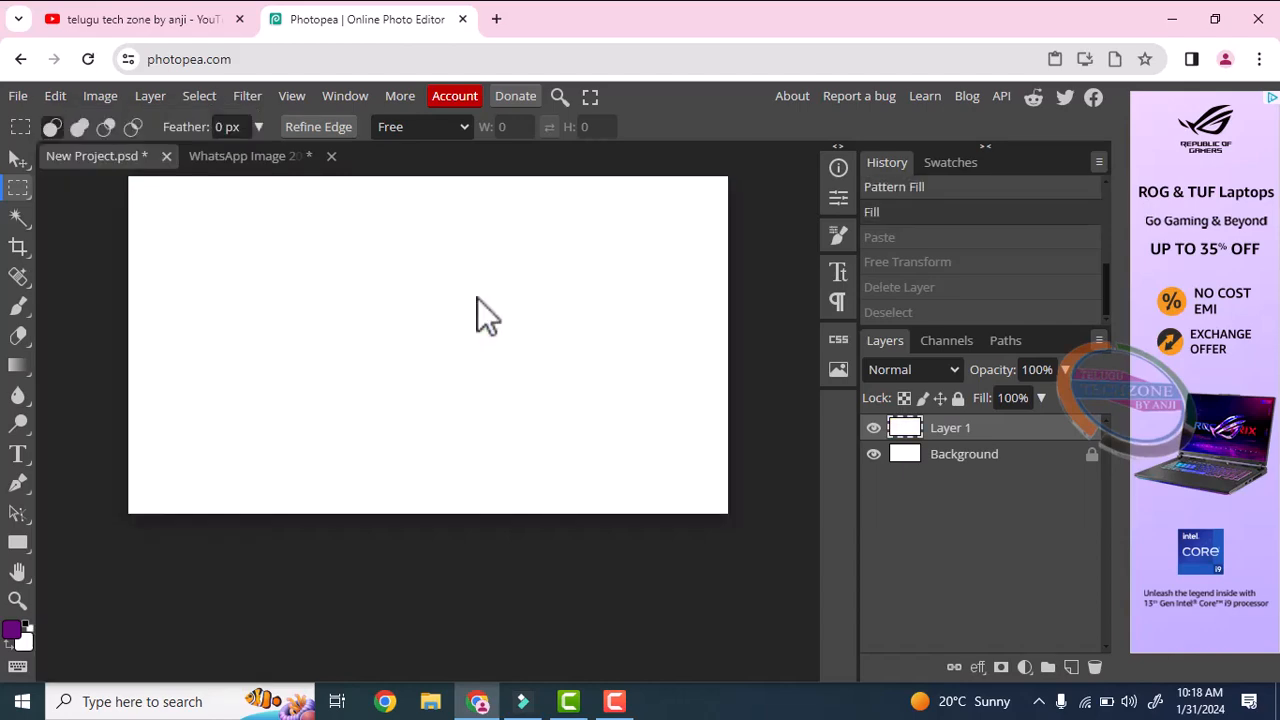
pyautogui.hotkey('ctrl', 'shift', 'z')
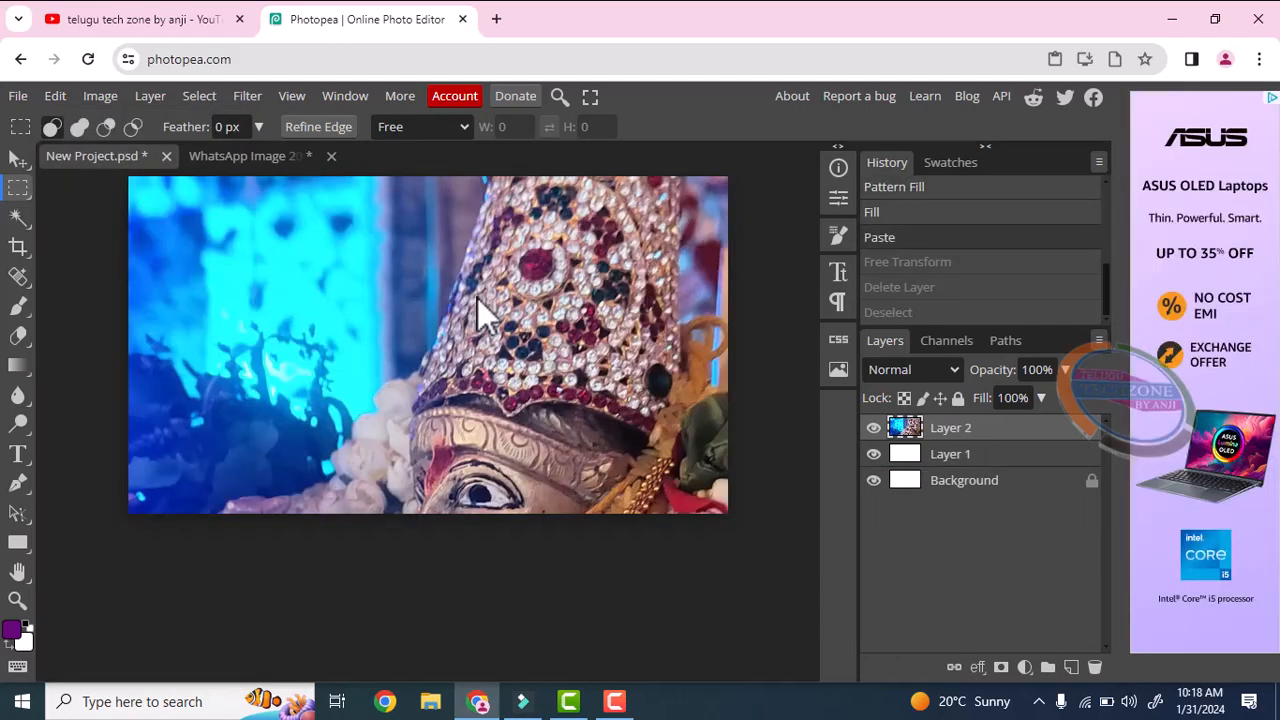
pyautogui.hotkey('ctrl', 'shift', 'z')
pyautogui.hotkey('ctrl', 'shift', 'z')
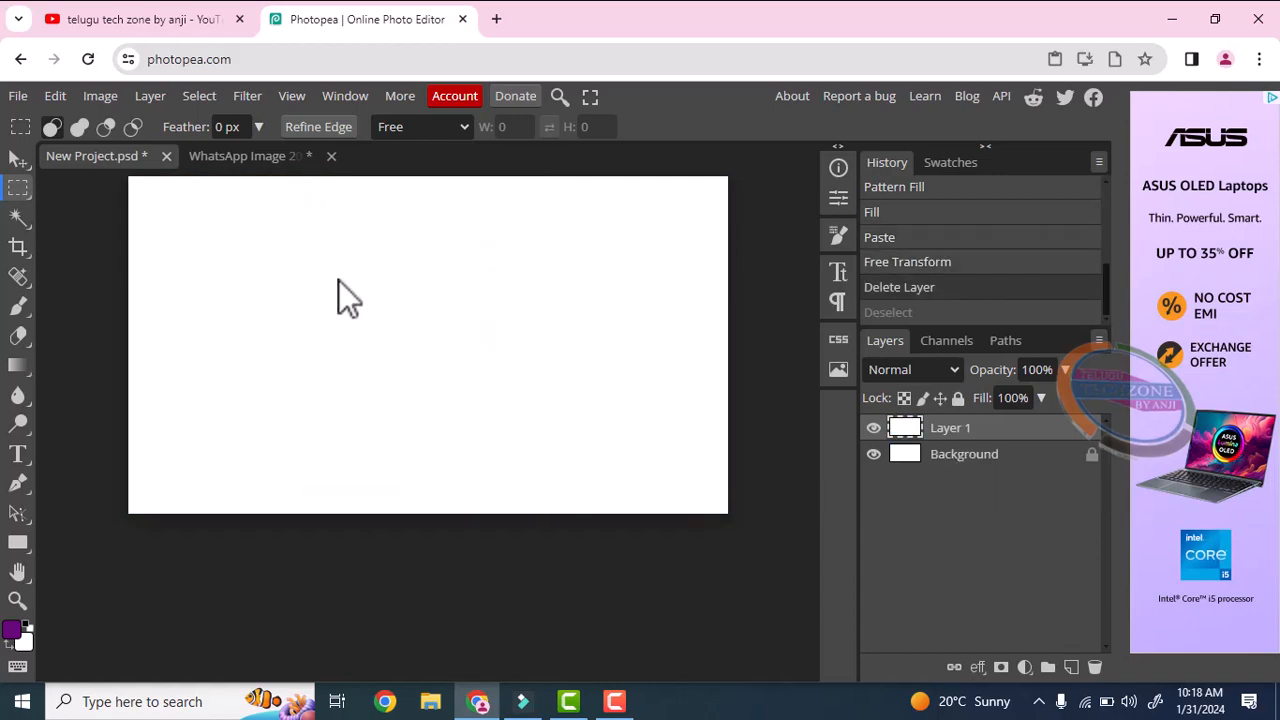
# Step: Draw a wide Rectangle Select selection across the upper part of the white canvas and shift it slightly right and down
pyautogui.click(55, 99)
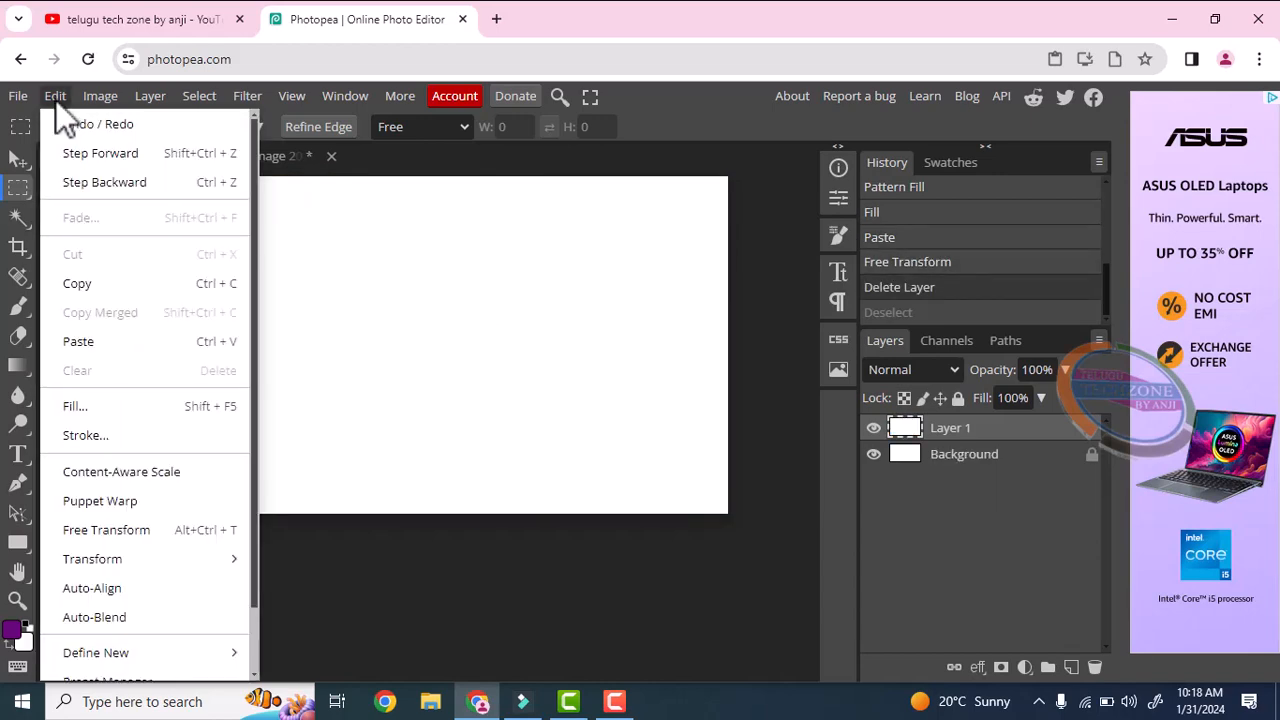
pyautogui.click(55, 99)
pyautogui.rightClick(29, 192)
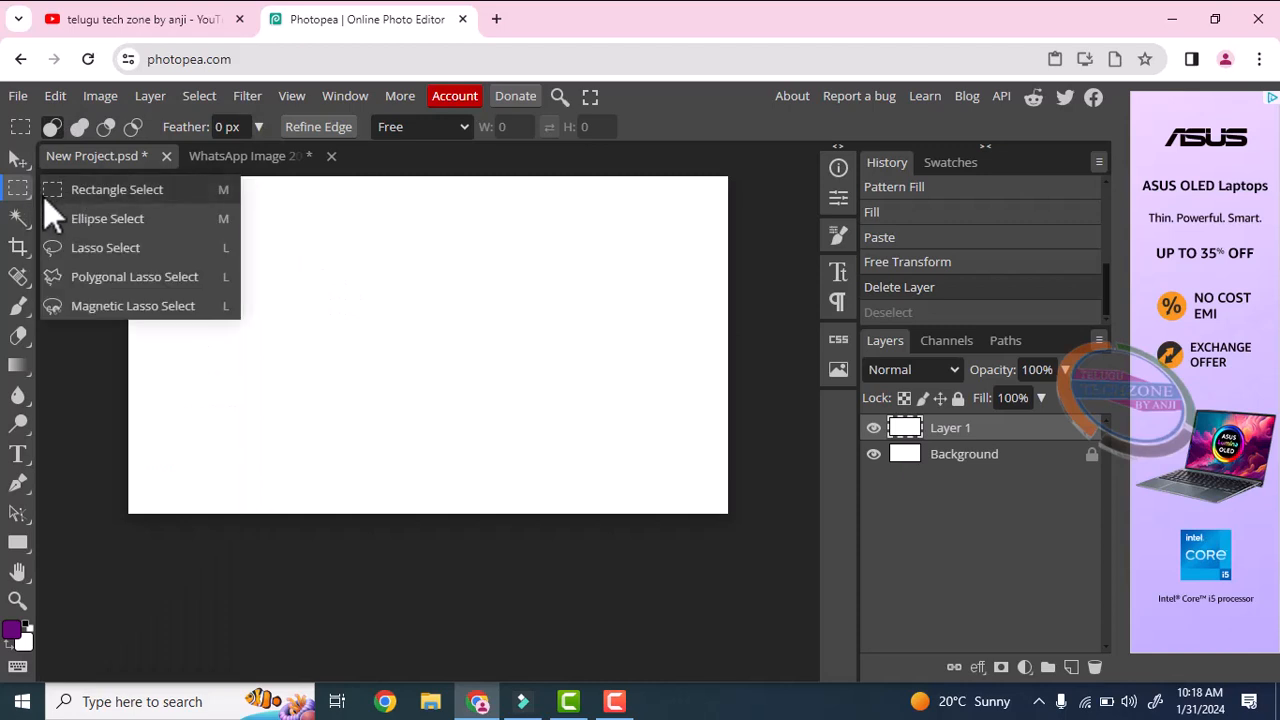
pyautogui.click(111, 195)
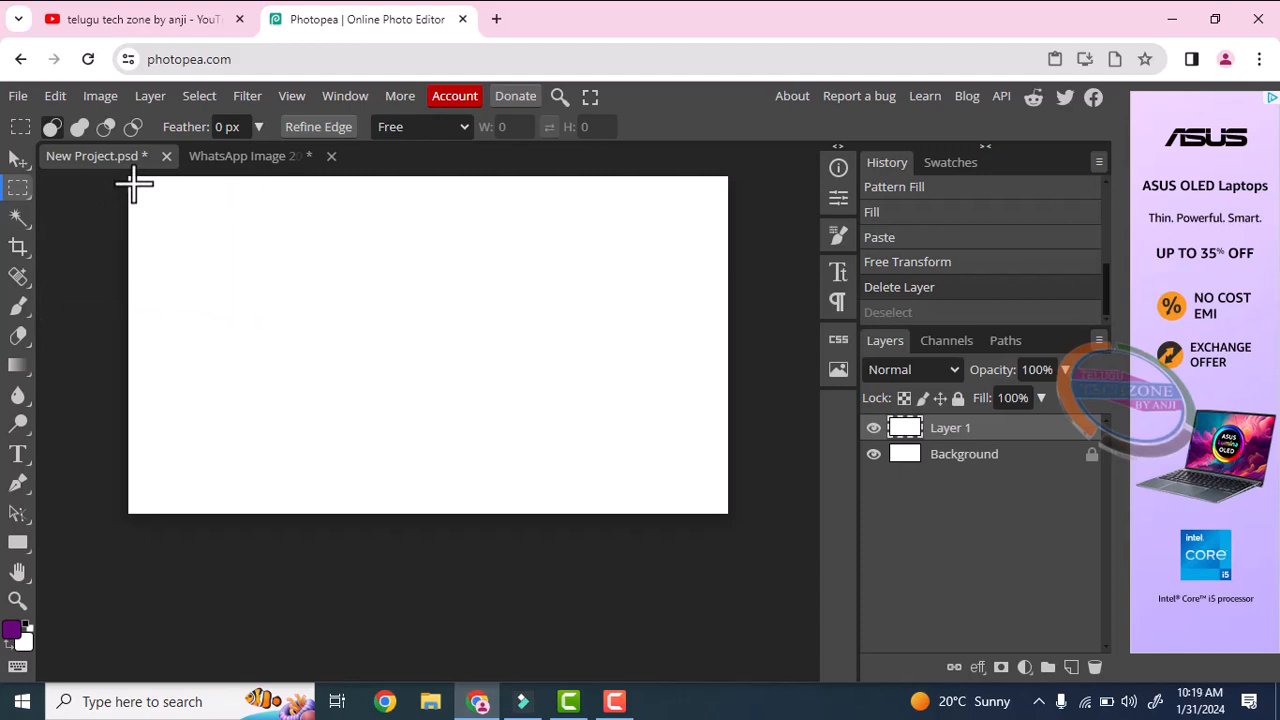
pyautogui.moveTo(134, 181); pyautogui.dragTo(661, 300)
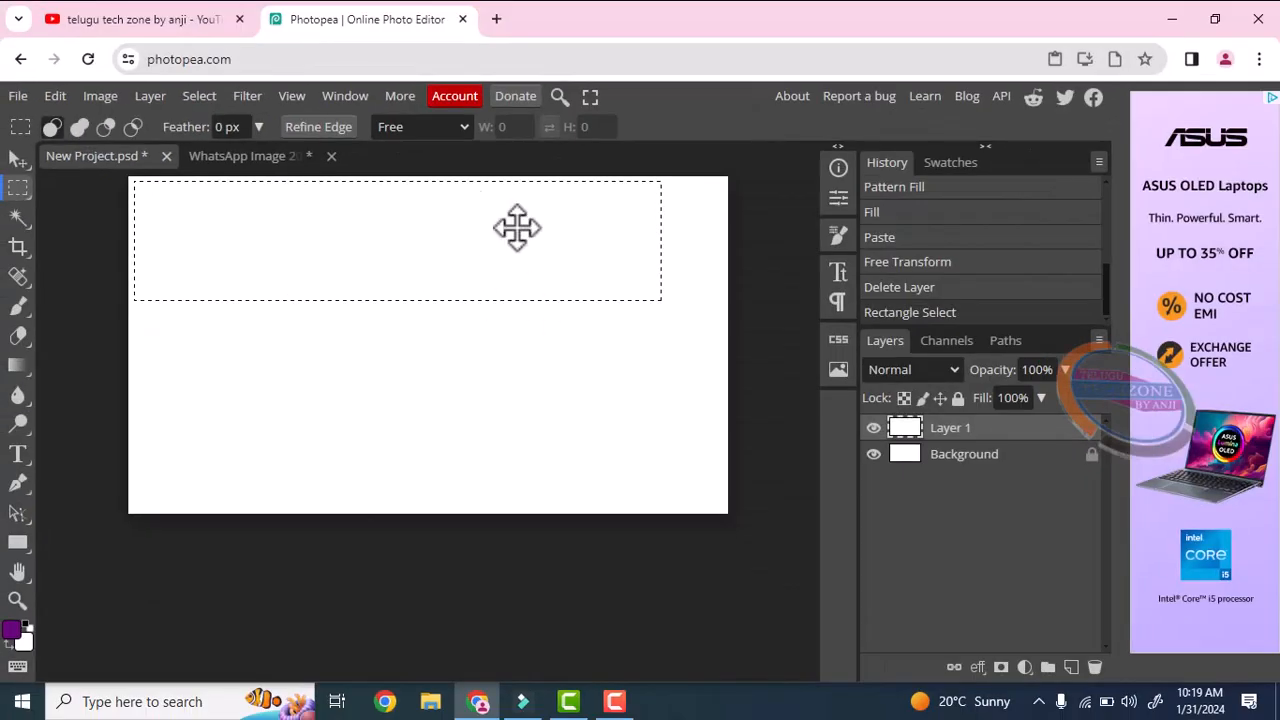
pyautogui.moveTo(494, 251); pyautogui.dragTo(527, 266)
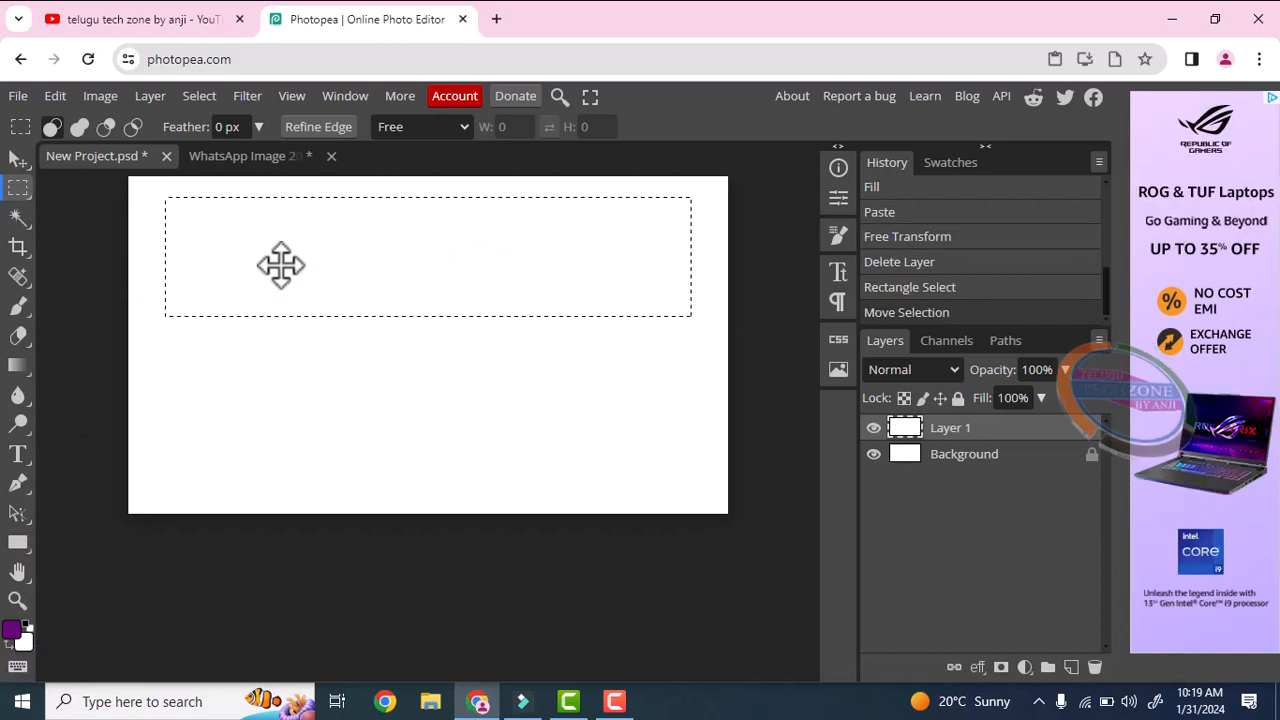
# Step: Fill the wide selection on Layer 1 with the Foreground colour at 100% opacity and Normal blending, and deselect it
pyautogui.click(57, 97)
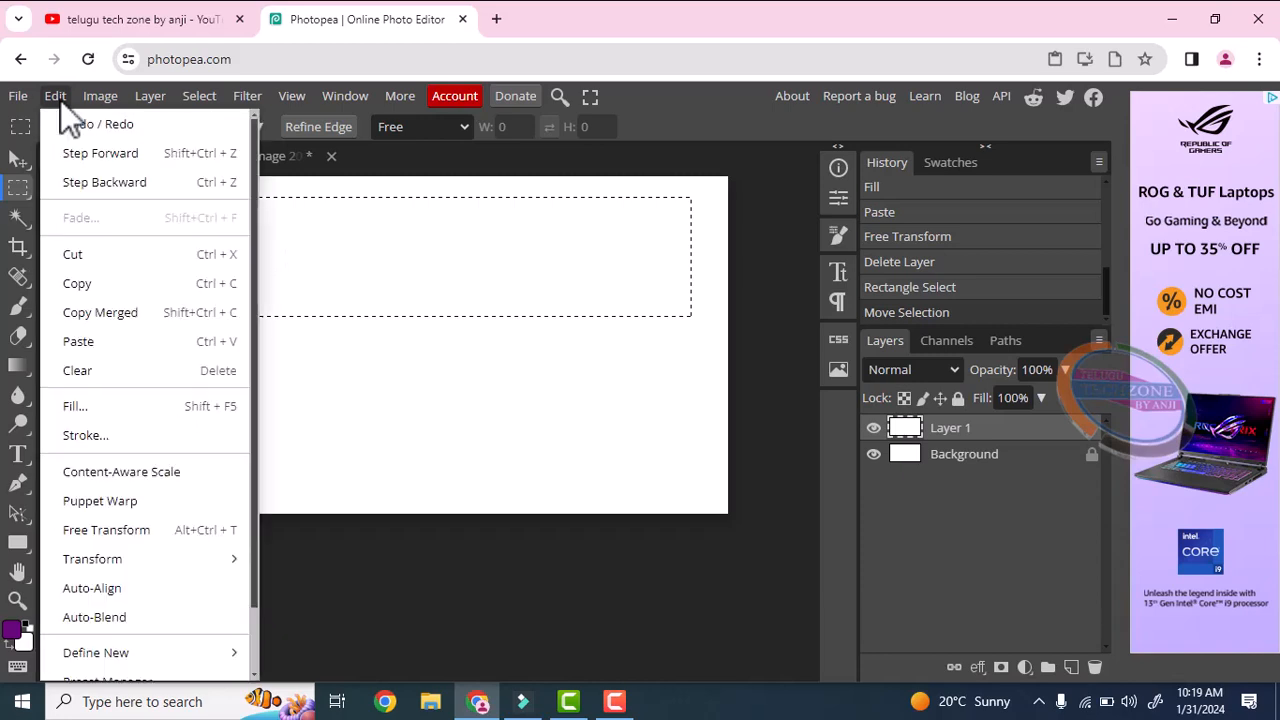
pyautogui.click(102, 411)
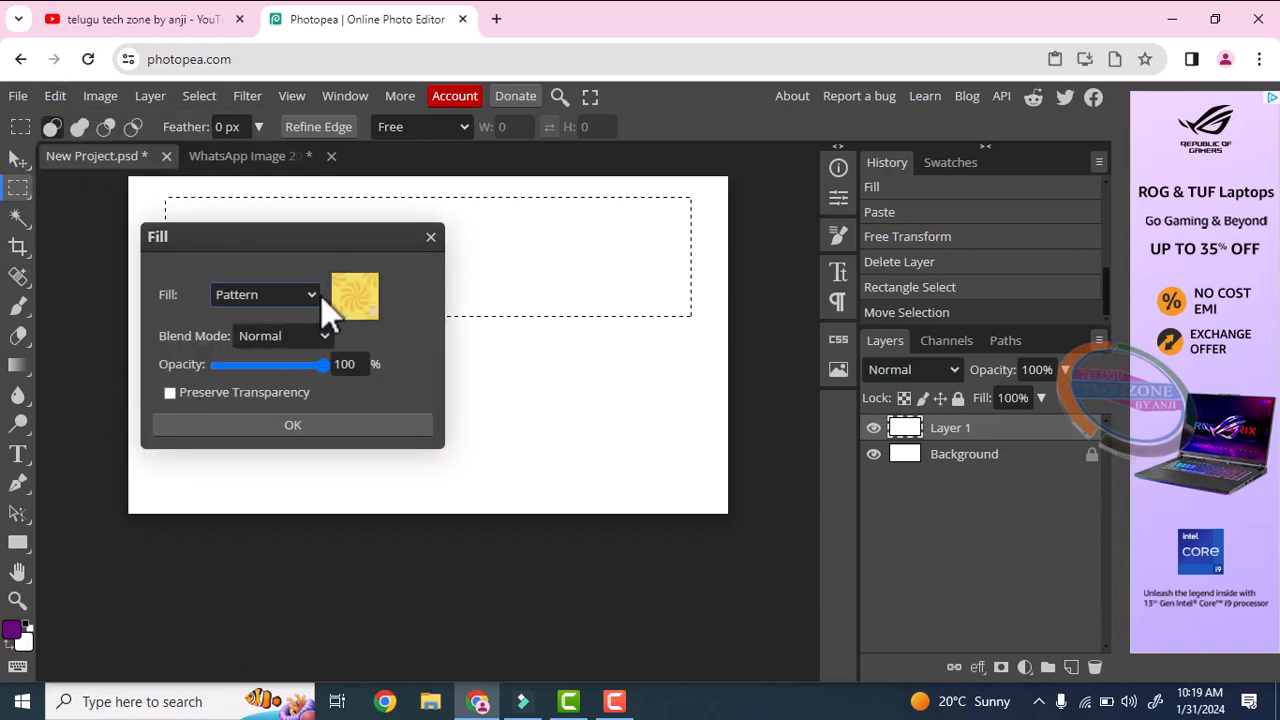
pyautogui.click(300, 294)
pyautogui.click(244, 318)
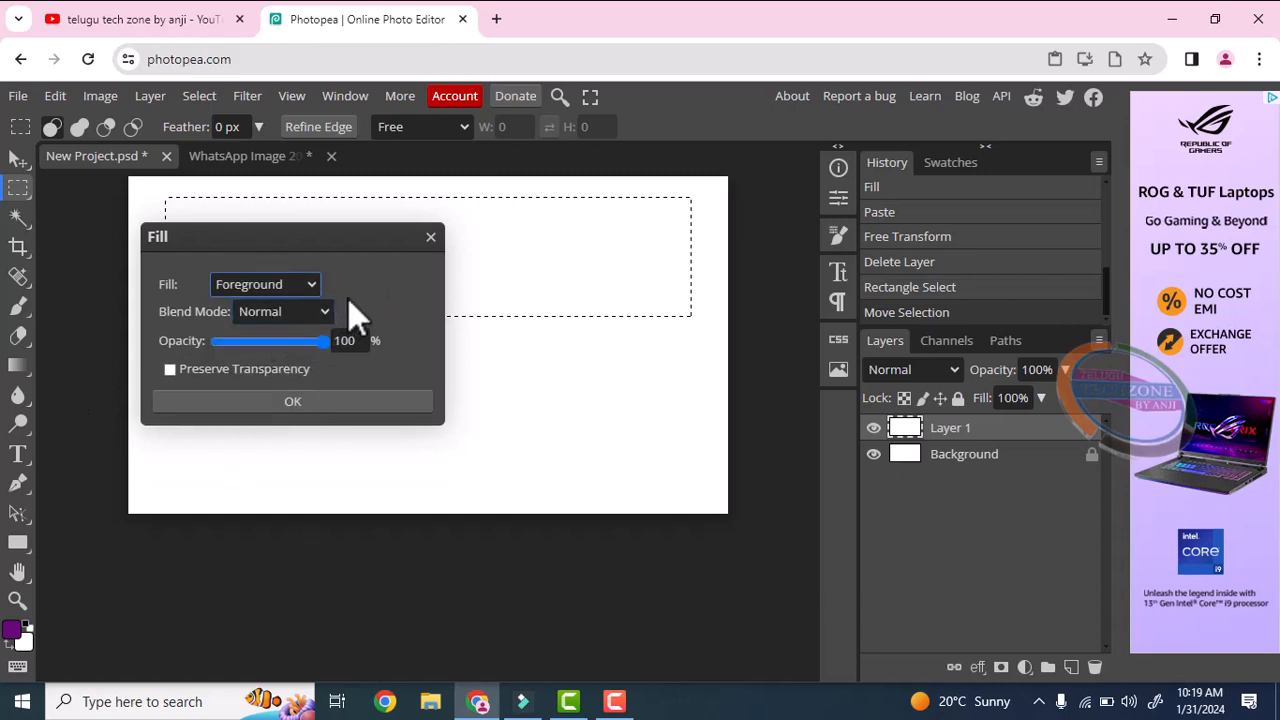
pyautogui.click(285, 403)
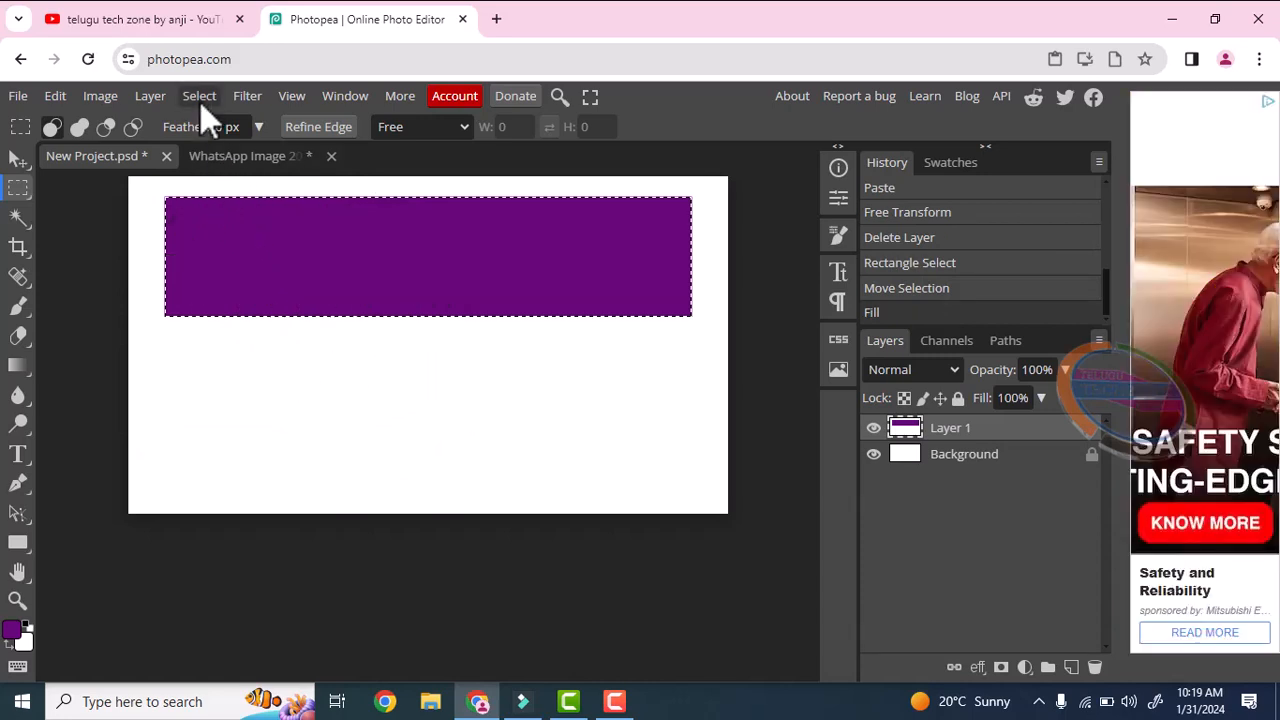
pyautogui.click(200, 98)
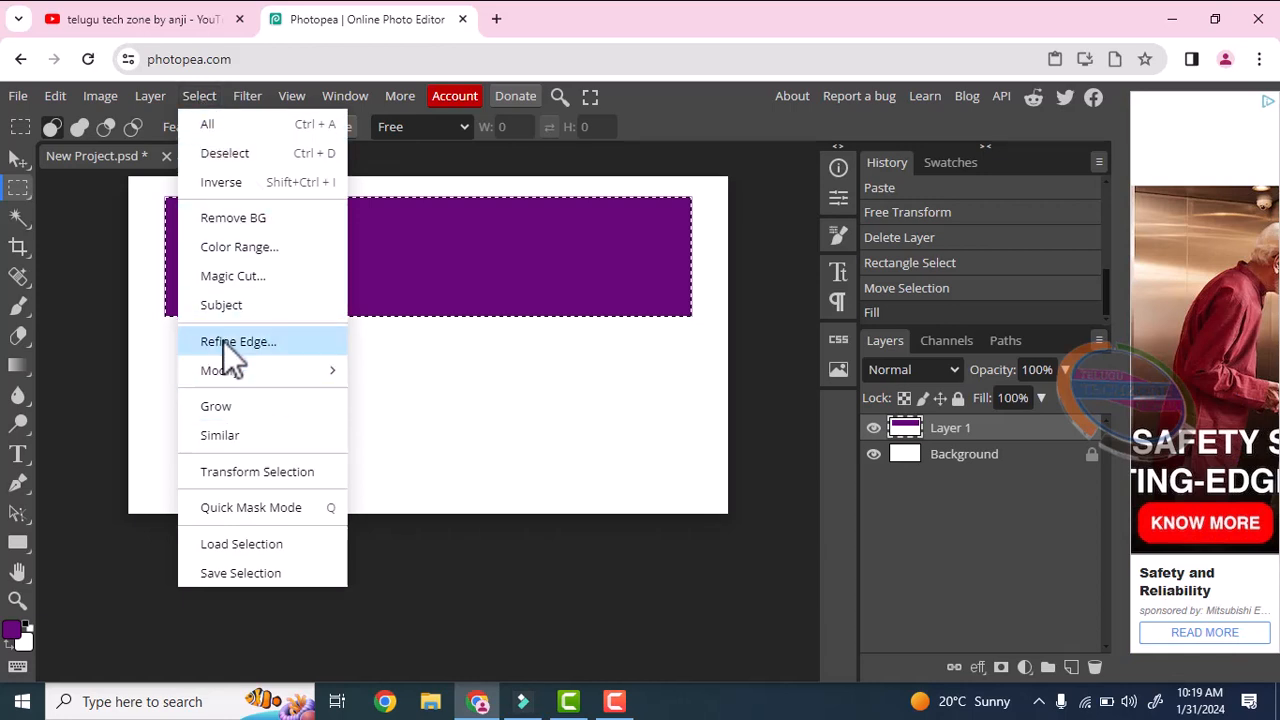
pyautogui.click(254, 154)
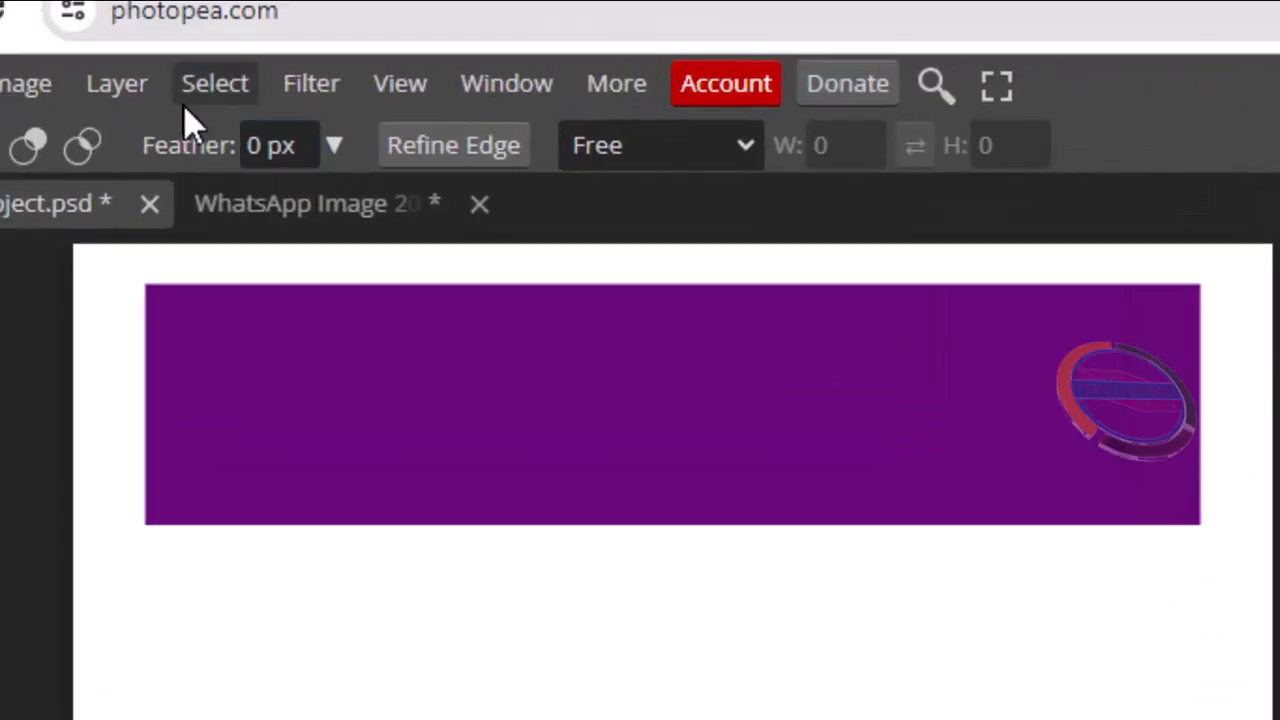
# Step: Draw a small rectangular selection below the purple band and deselect it
pyautogui.click(162, 86)
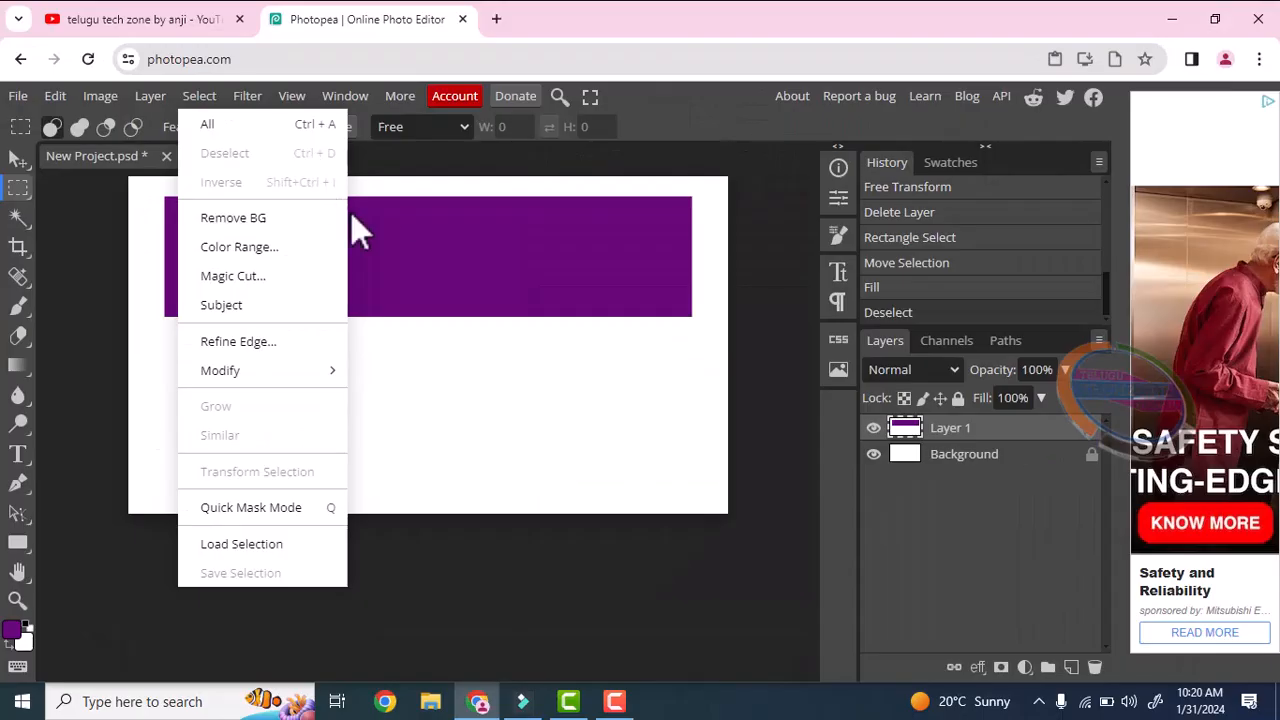
pyautogui.click(604, 388)
pyautogui.moveTo(278, 346); pyautogui.dragTo(436, 454)
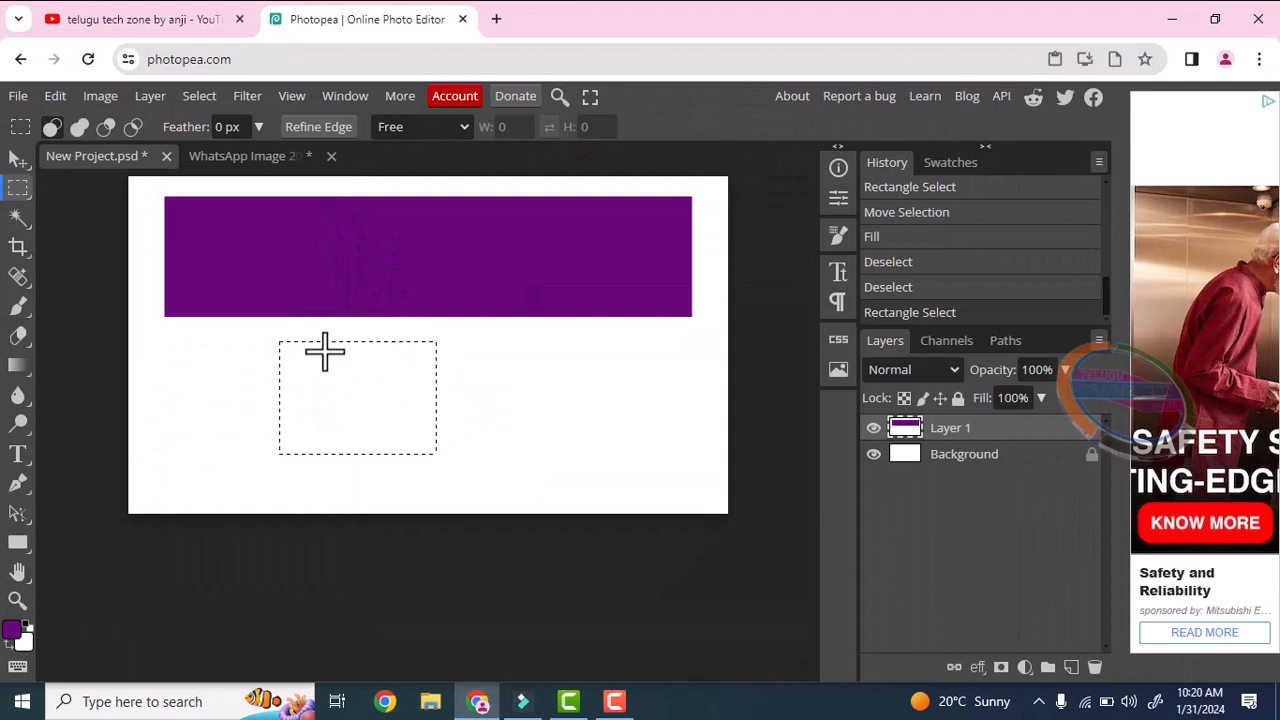
pyautogui.click(207, 98)
pyautogui.click(245, 160)
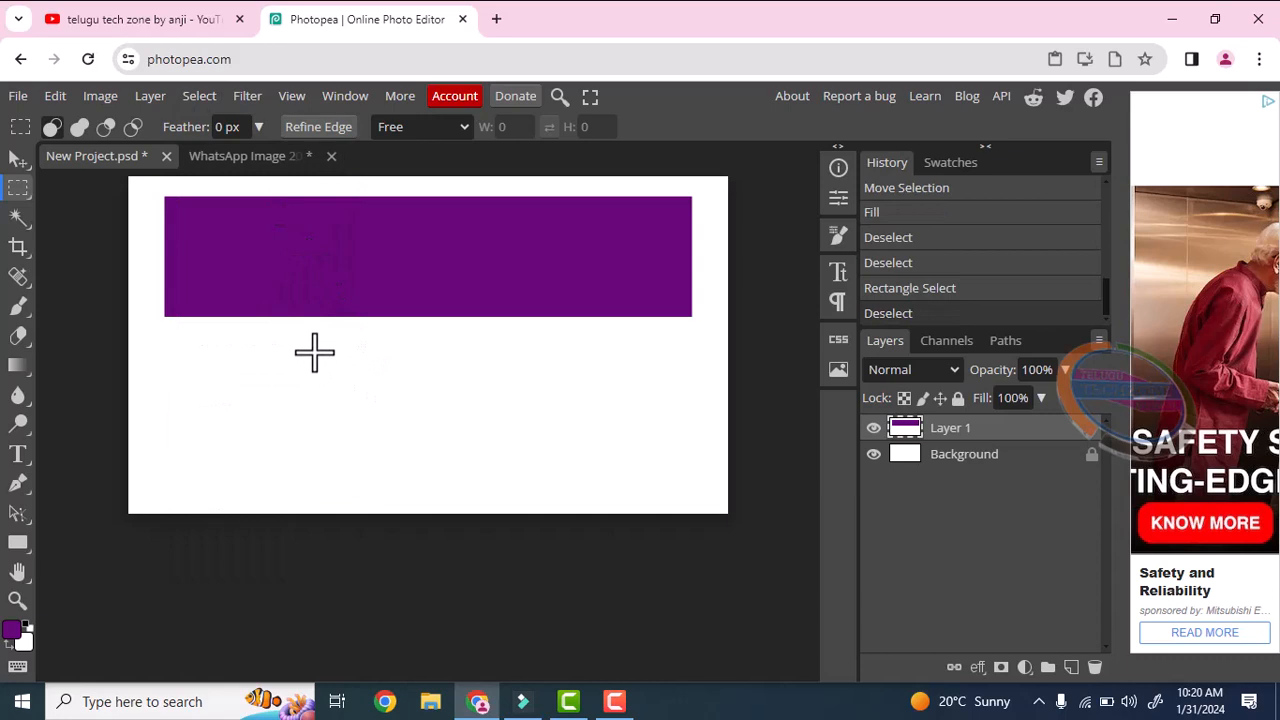
# Step: Draw four successive rectangular selections below the purple band in new-selection mode, alternating between the left and middle areas
pyautogui.moveTo(186, 336); pyautogui.dragTo(336, 419)
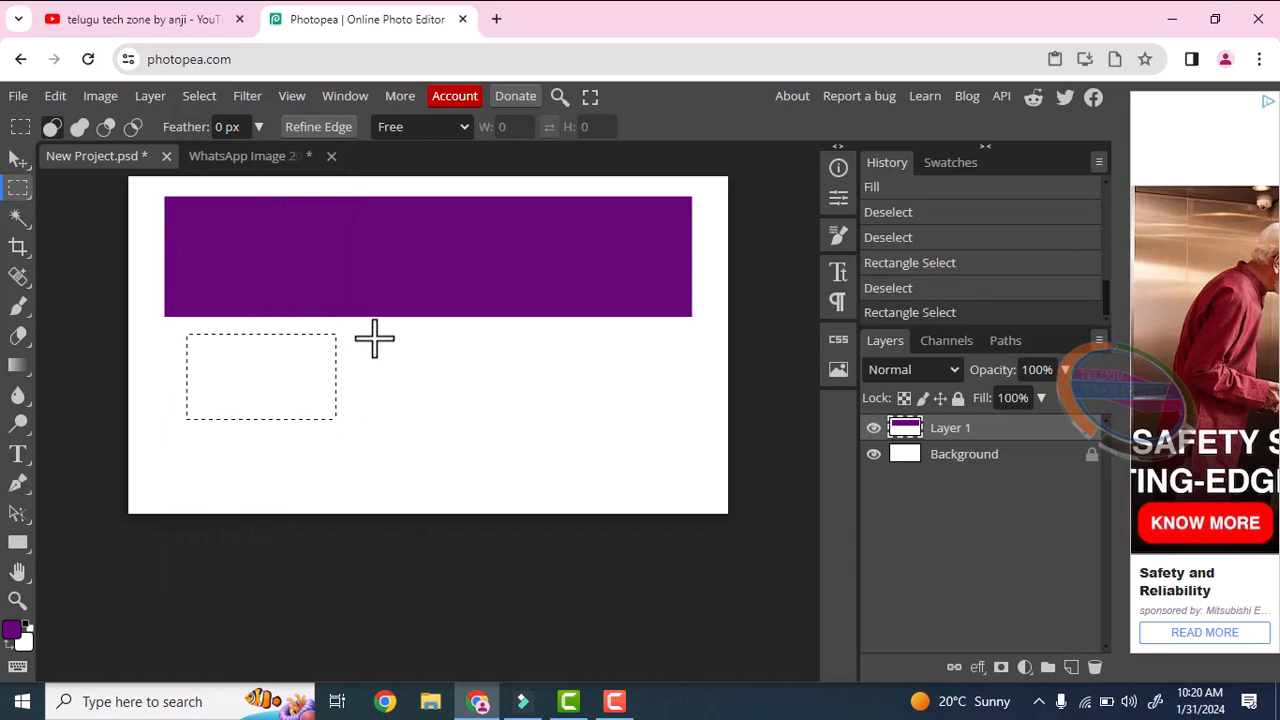
pyautogui.moveTo(375, 336); pyautogui.dragTo(509, 422)
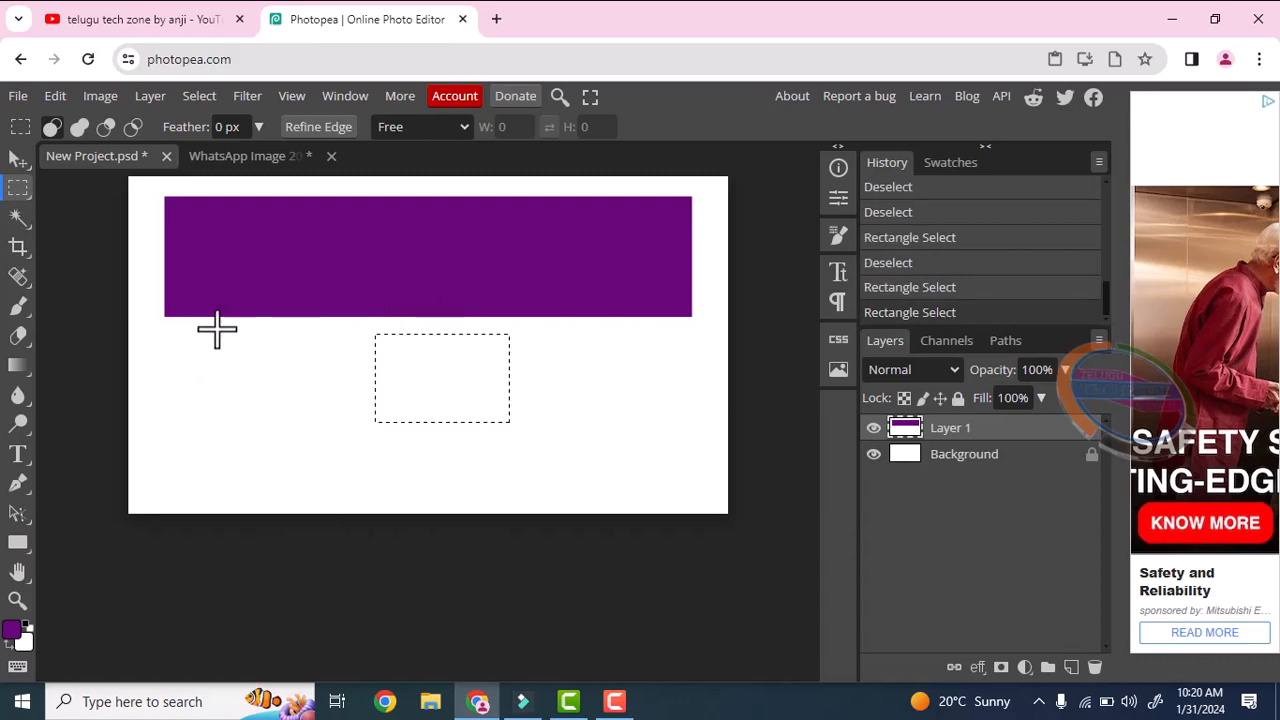
pyautogui.moveTo(206, 341); pyautogui.dragTo(326, 432)
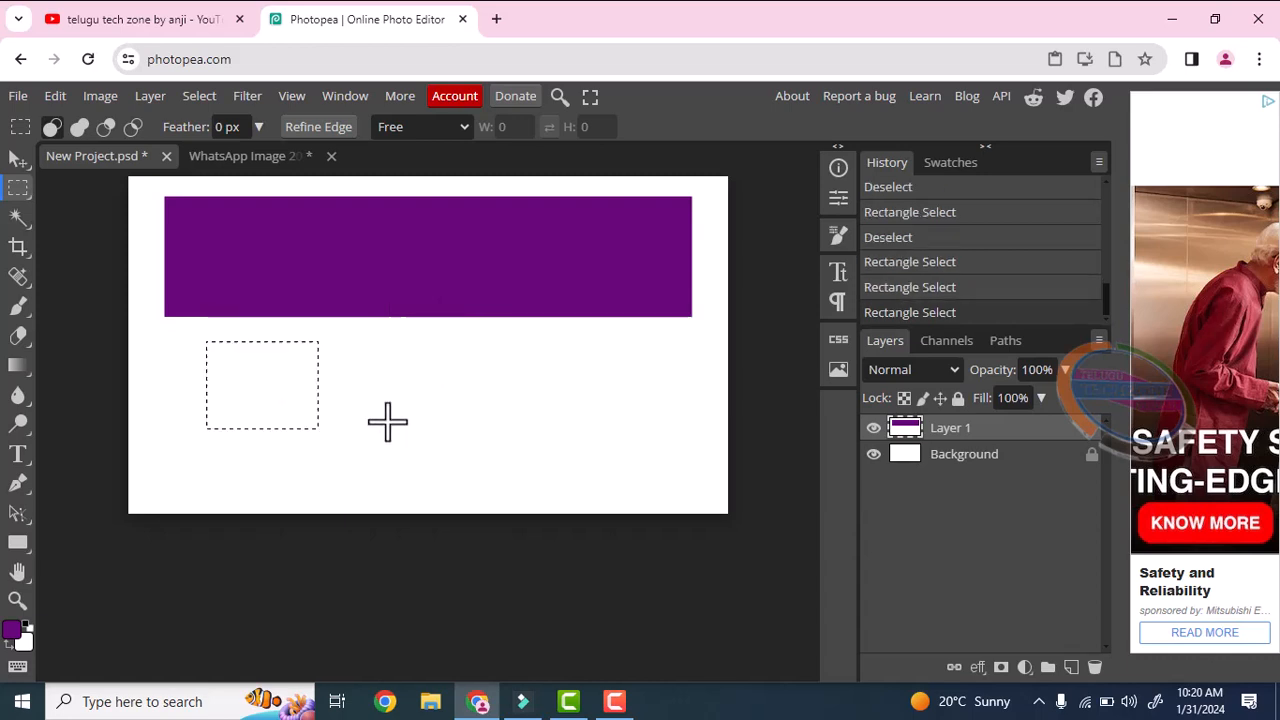
pyautogui.moveTo(370, 346); pyautogui.dragTo(494, 405)
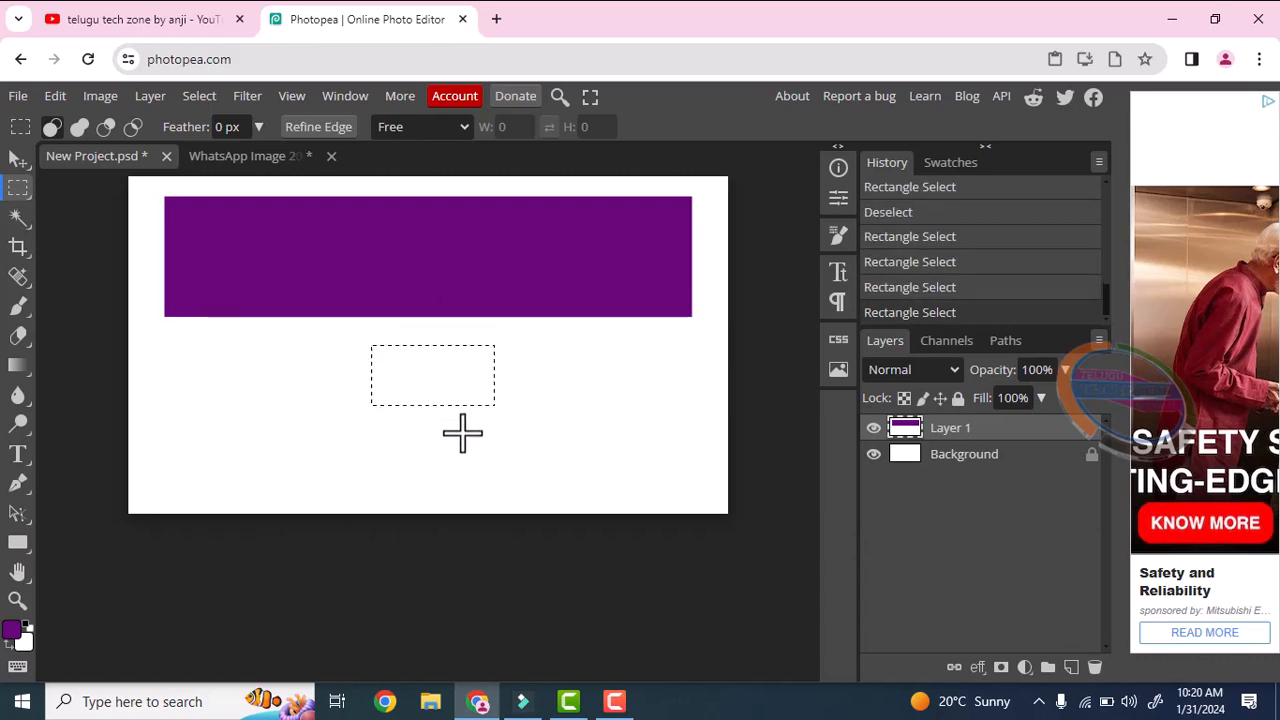
# Step: Select a rectangle below the purple band and, in unite mode, add two rectangles to its right and a narrow one at its lower edge
pyautogui.moveTo(223, 339); pyautogui.dragTo(359, 421)
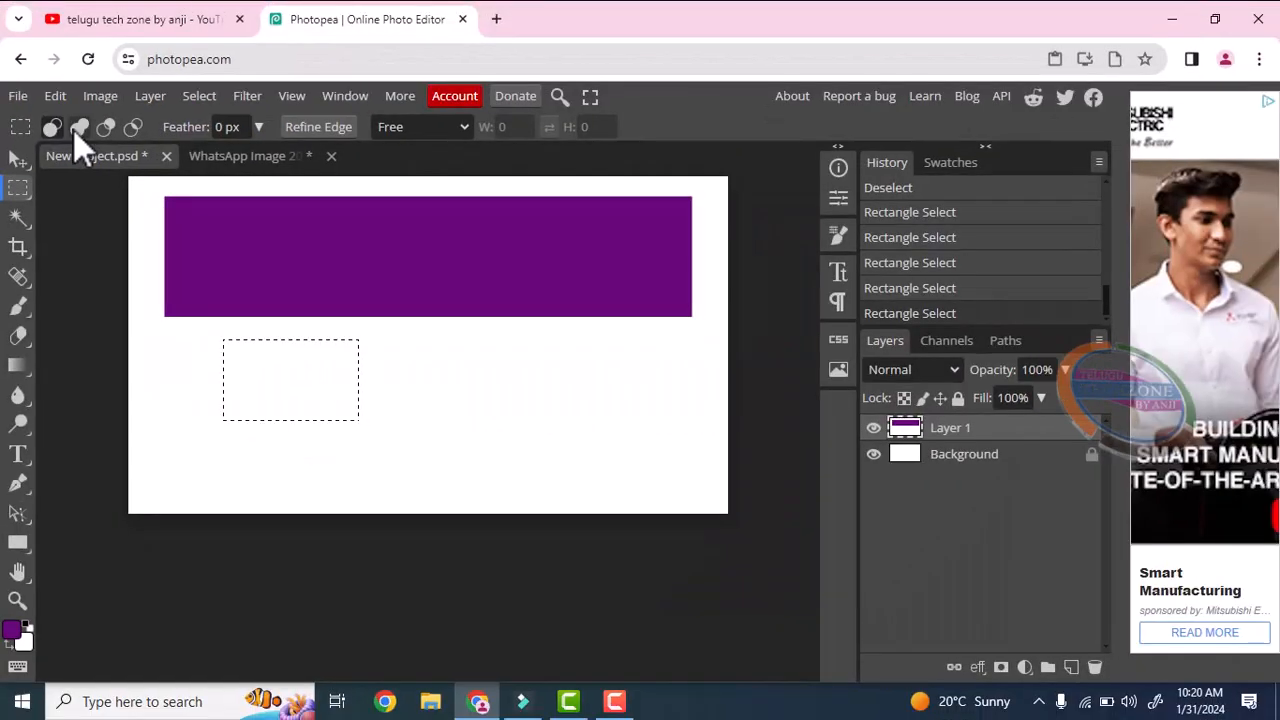
pyautogui.click(155, 130)
pyautogui.moveTo(387, 341); pyautogui.dragTo(482, 413)
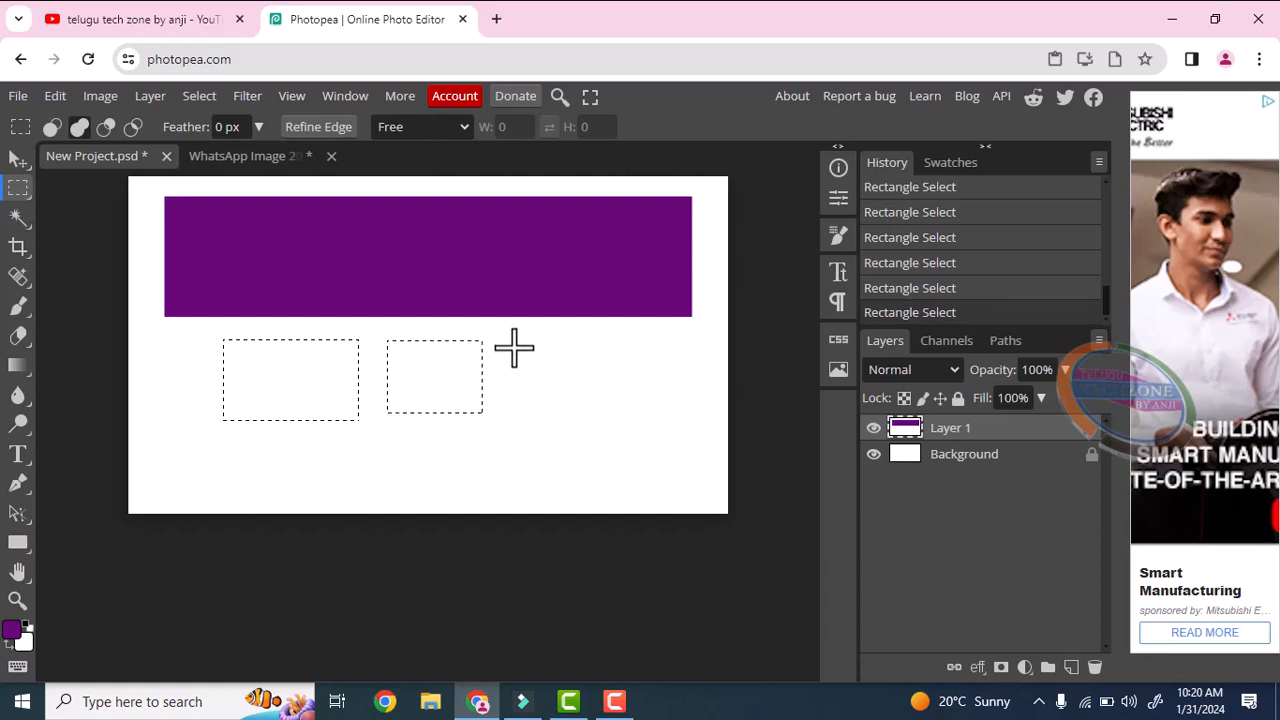
pyautogui.moveTo(514, 347); pyautogui.dragTo(608, 411)
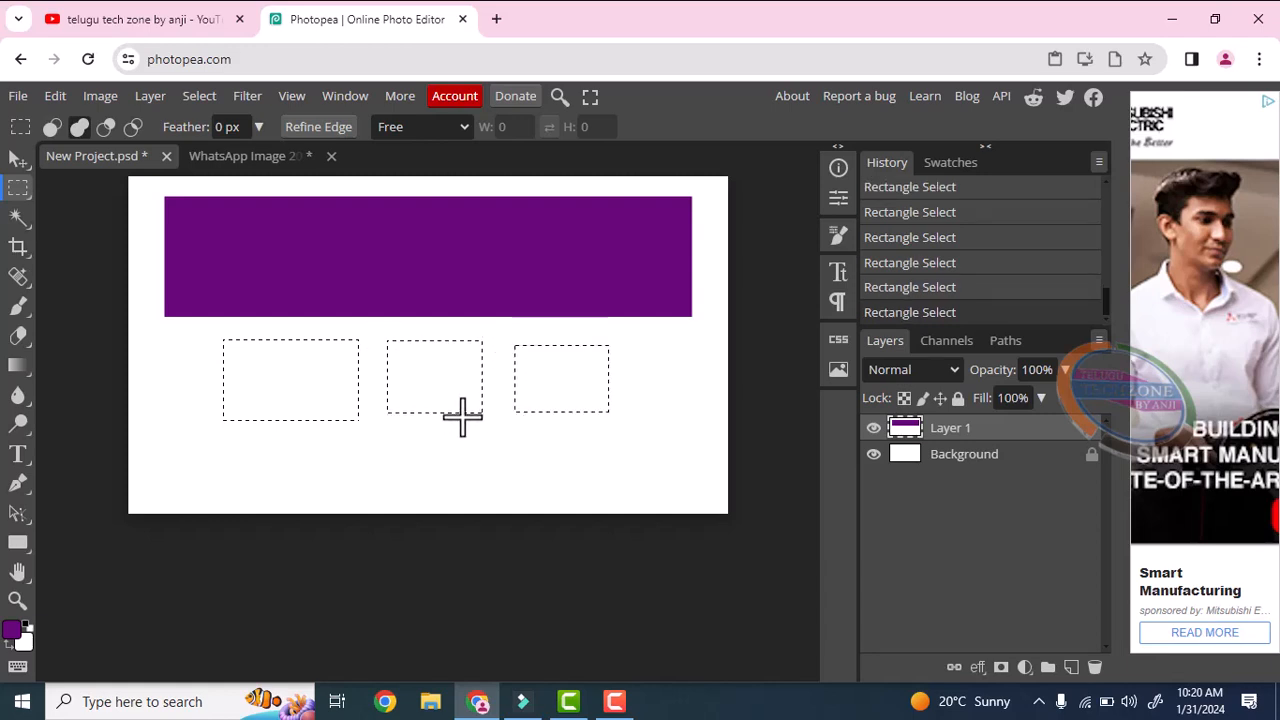
pyautogui.moveTo(268, 404); pyautogui.dragTo(297, 457)
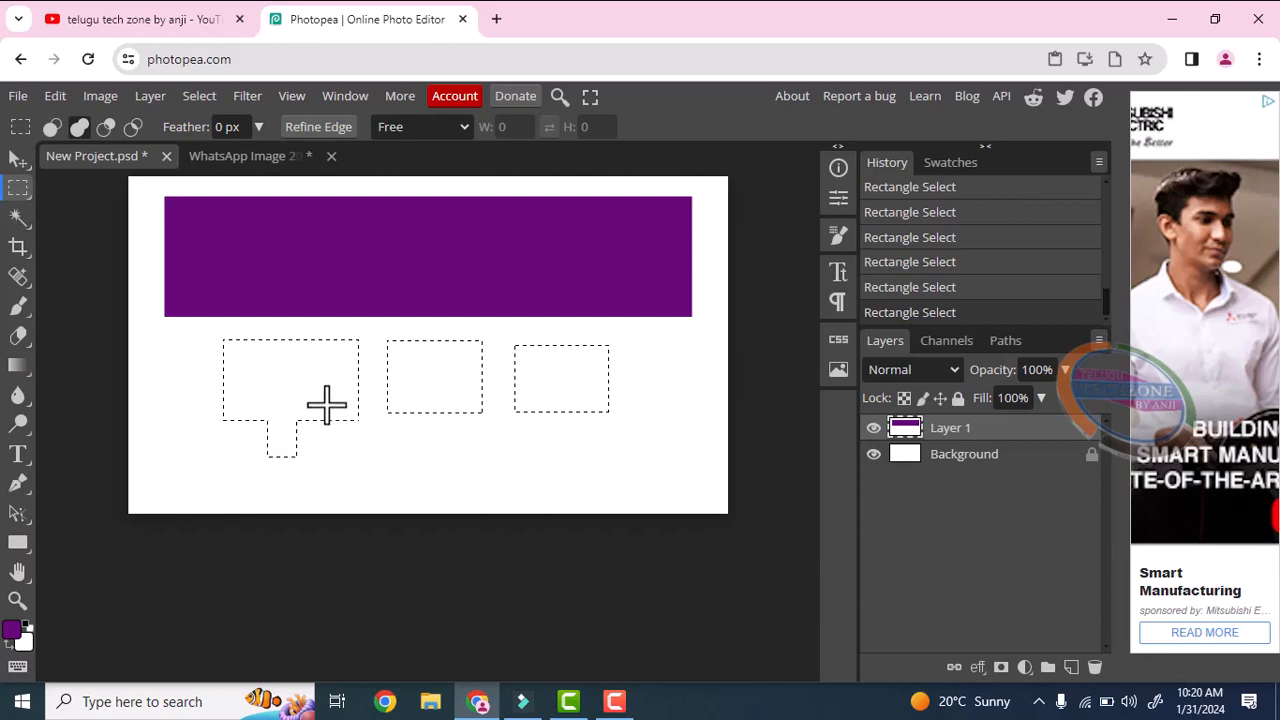
# Step: Unite three more rectangles with the selection, one at its lower edge and two bridging its parts, then fill it with the foreground colour and deselect
pyautogui.moveTo(327, 395); pyautogui.dragTo(352, 452)
pyautogui.moveTo(463, 364); pyautogui.dragTo(537, 391)
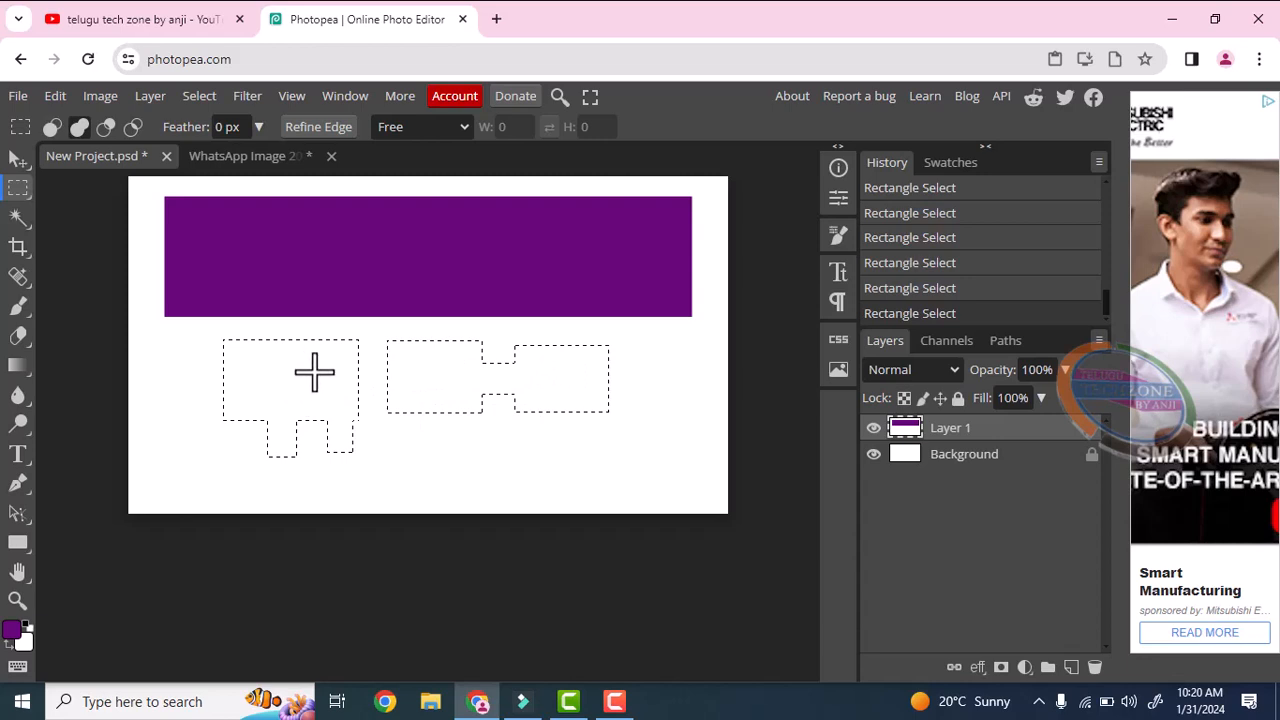
pyautogui.moveTo(314, 366); pyautogui.dragTo(408, 391)
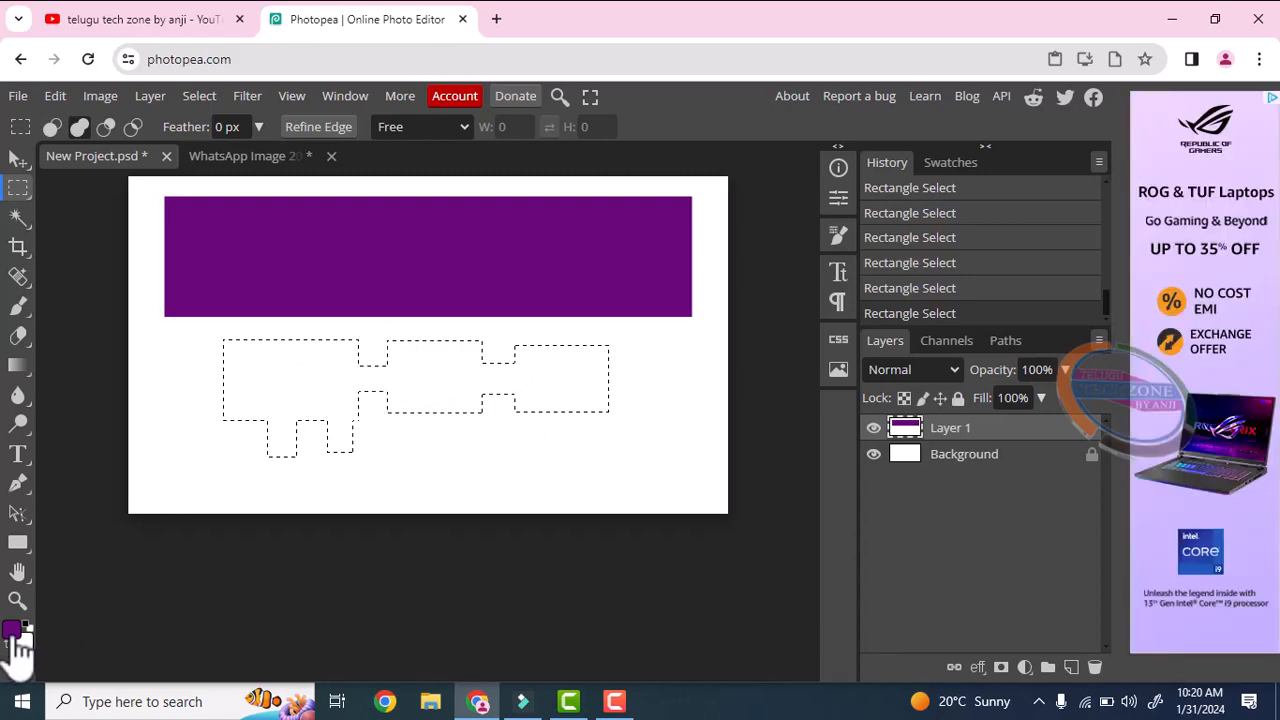
pyautogui.hotkey('alt', 'BackSpace')
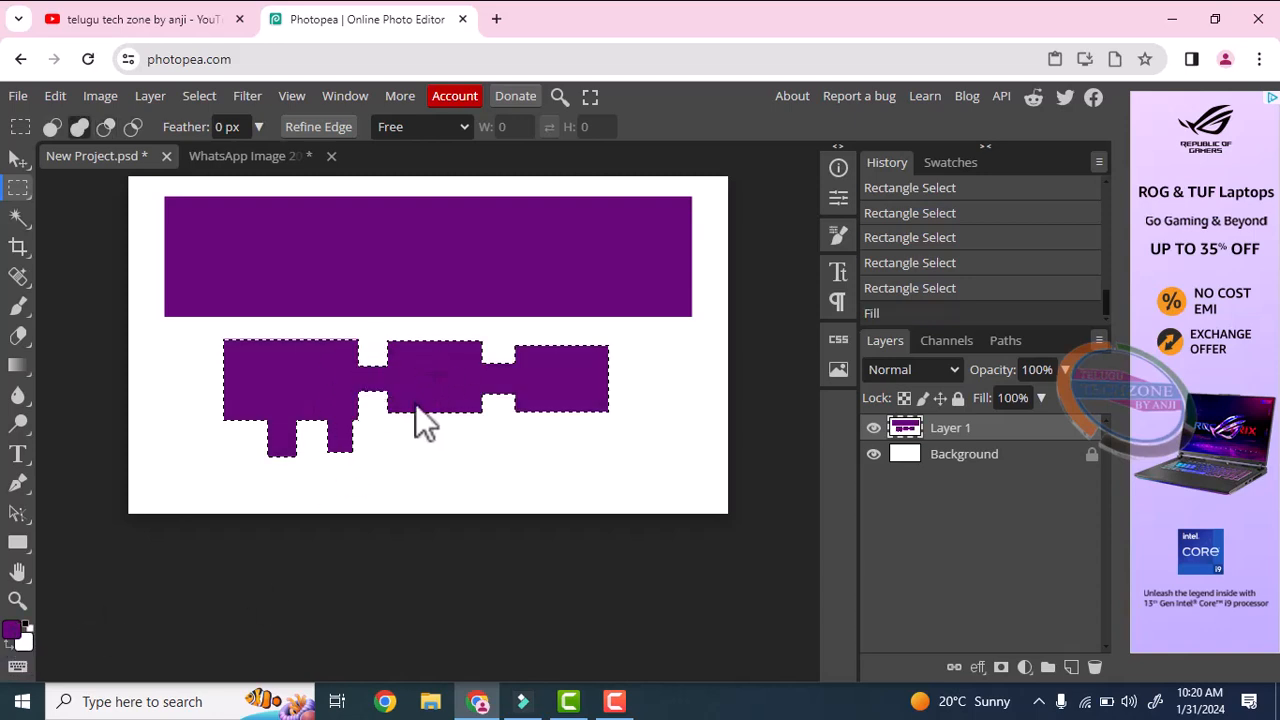
pyautogui.hotkey('ctrl', 'd')
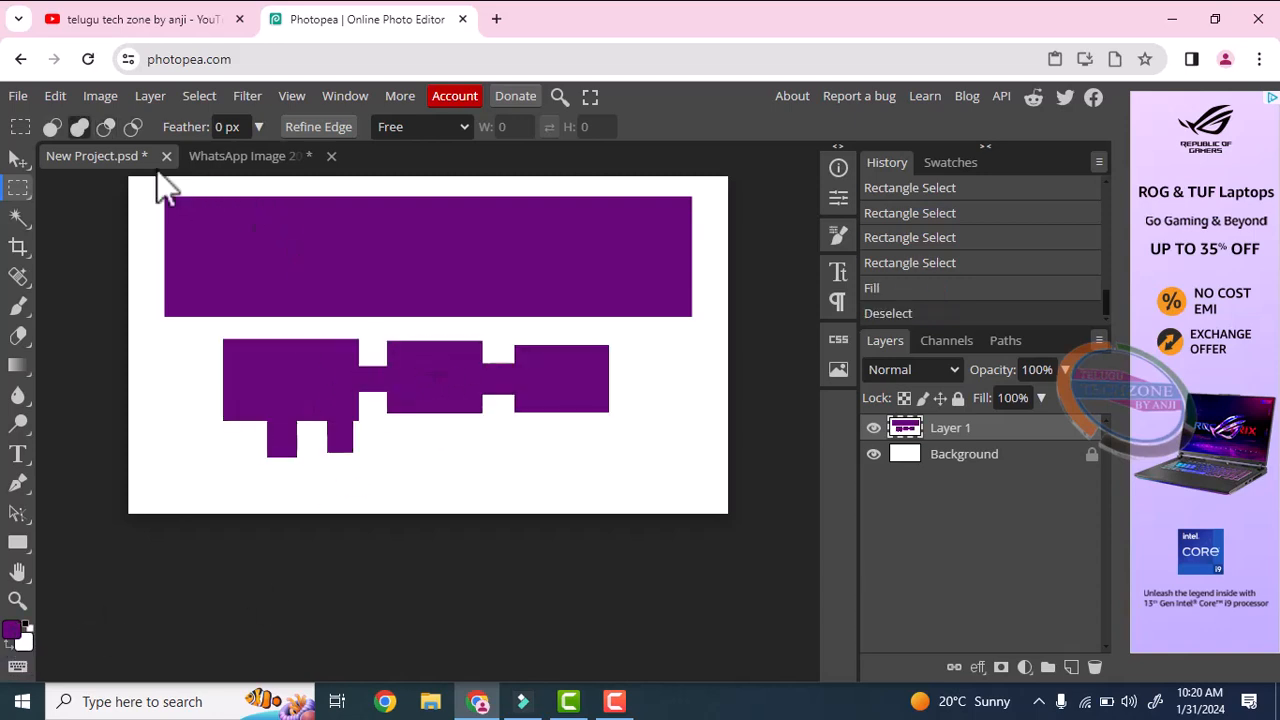
# Step: In subtract mode, select a rectangle below the purple shapes, cut four notches from its sides, and fill the remainder with the foreground colour
pyautogui.click(107, 130)
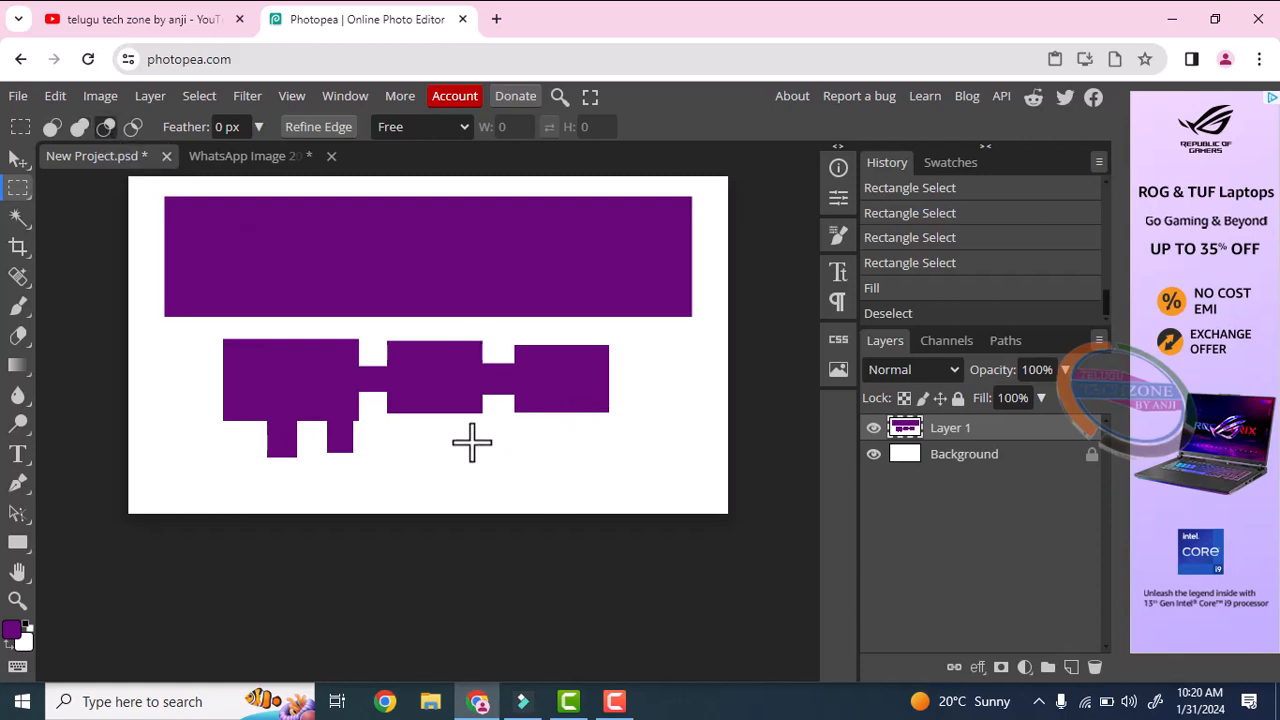
pyautogui.moveTo(470, 439); pyautogui.dragTo(597, 490)
pyautogui.moveTo(515, 457); pyautogui.dragTo(631, 486)
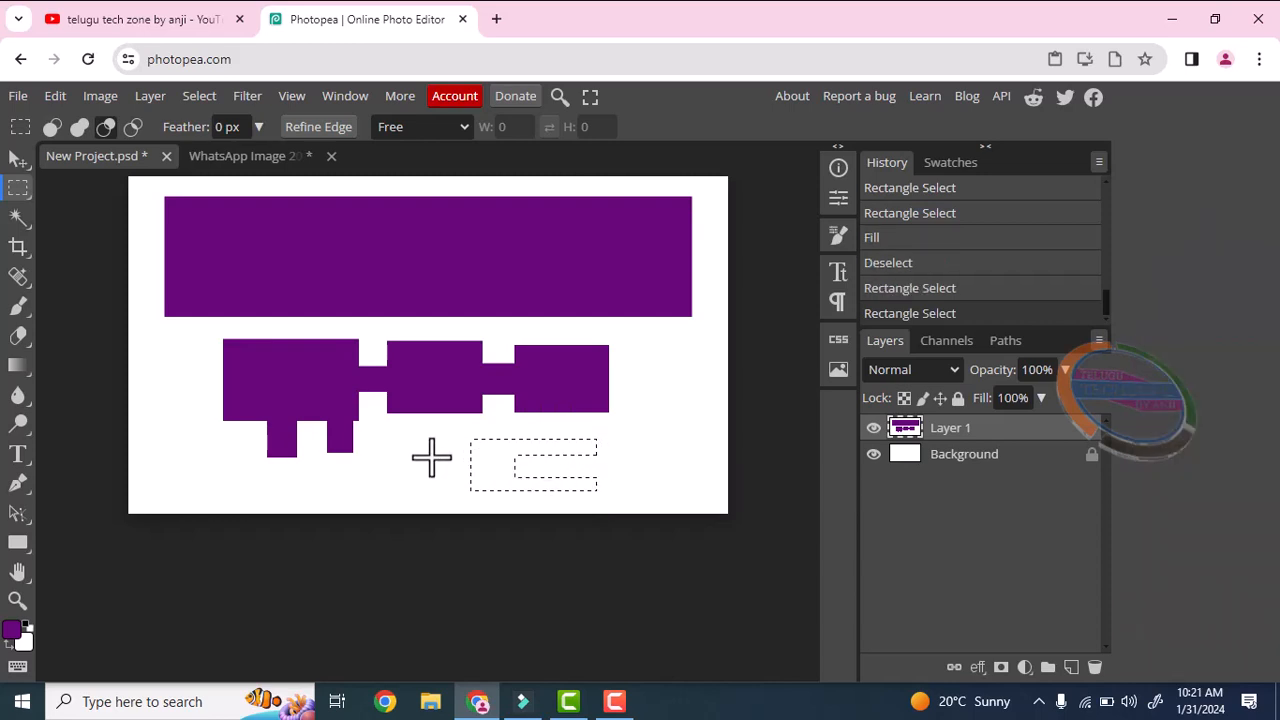
pyautogui.moveTo(429, 457); pyautogui.dragTo(500, 478)
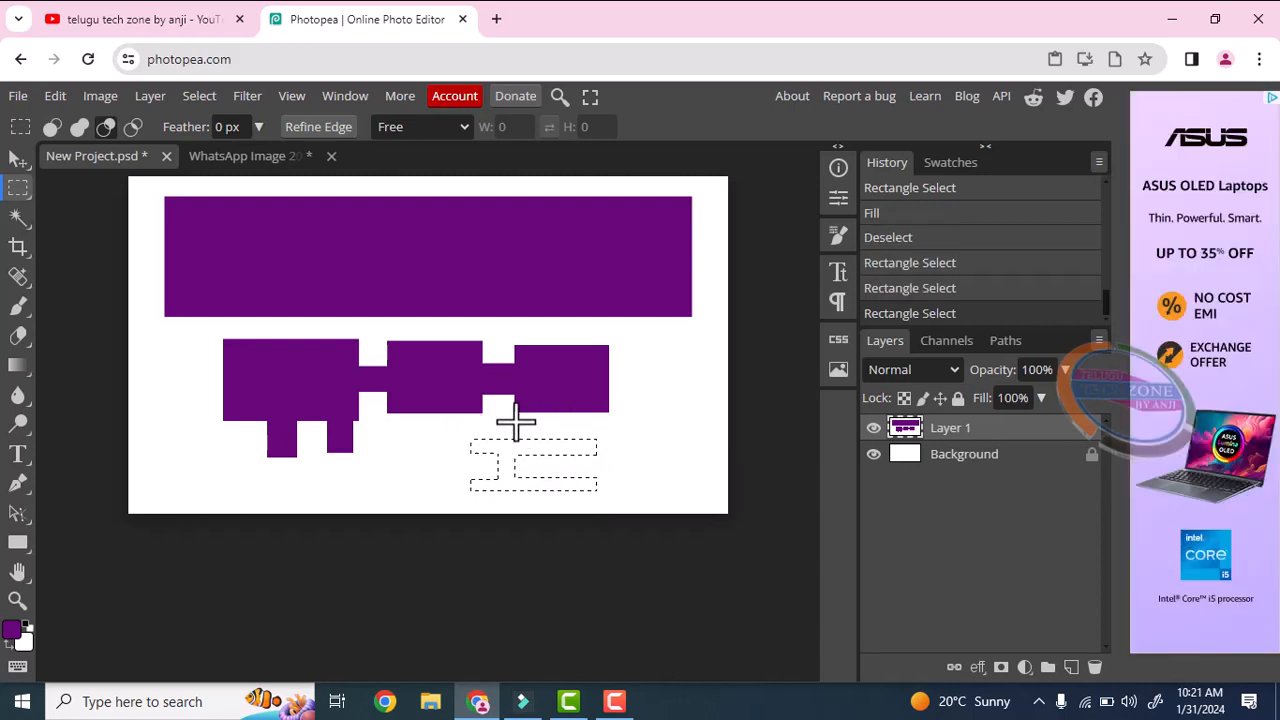
pyautogui.moveTo(516, 421); pyautogui.dragTo(562, 448)
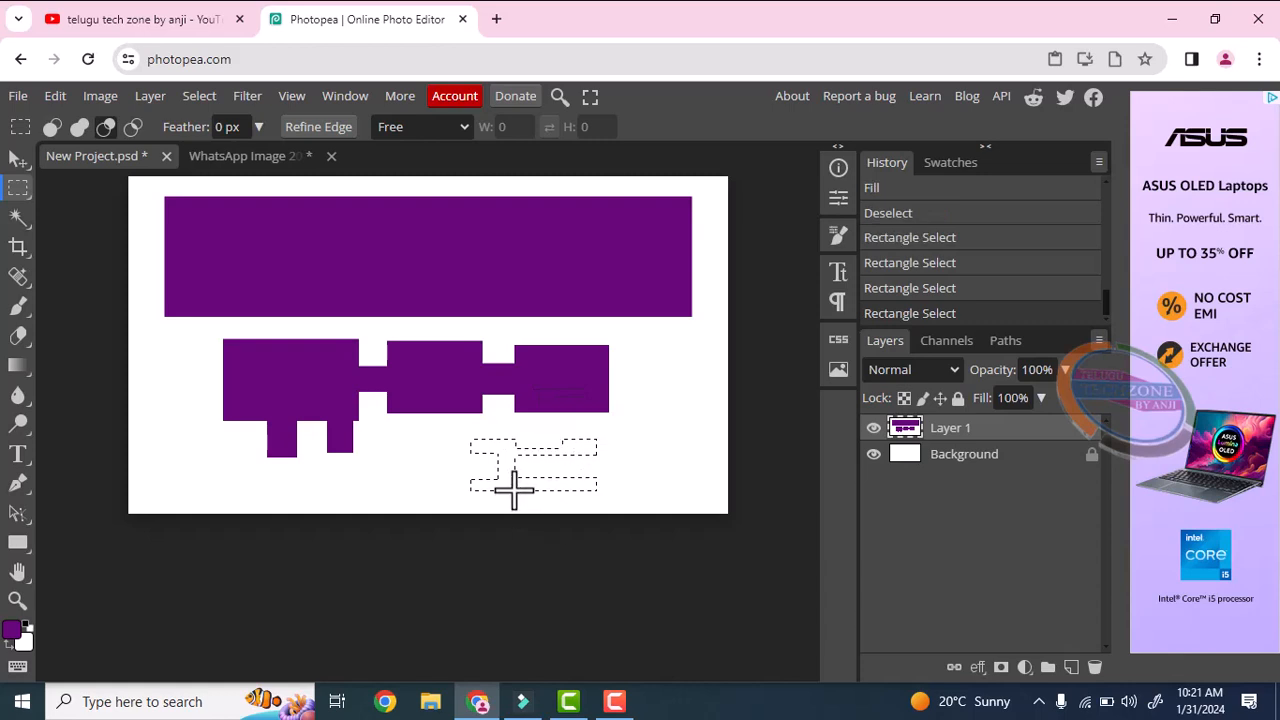
pyautogui.moveTo(514, 489); pyautogui.dragTo(524, 498)
pyautogui.hotkey('alt', 'BackSpace')
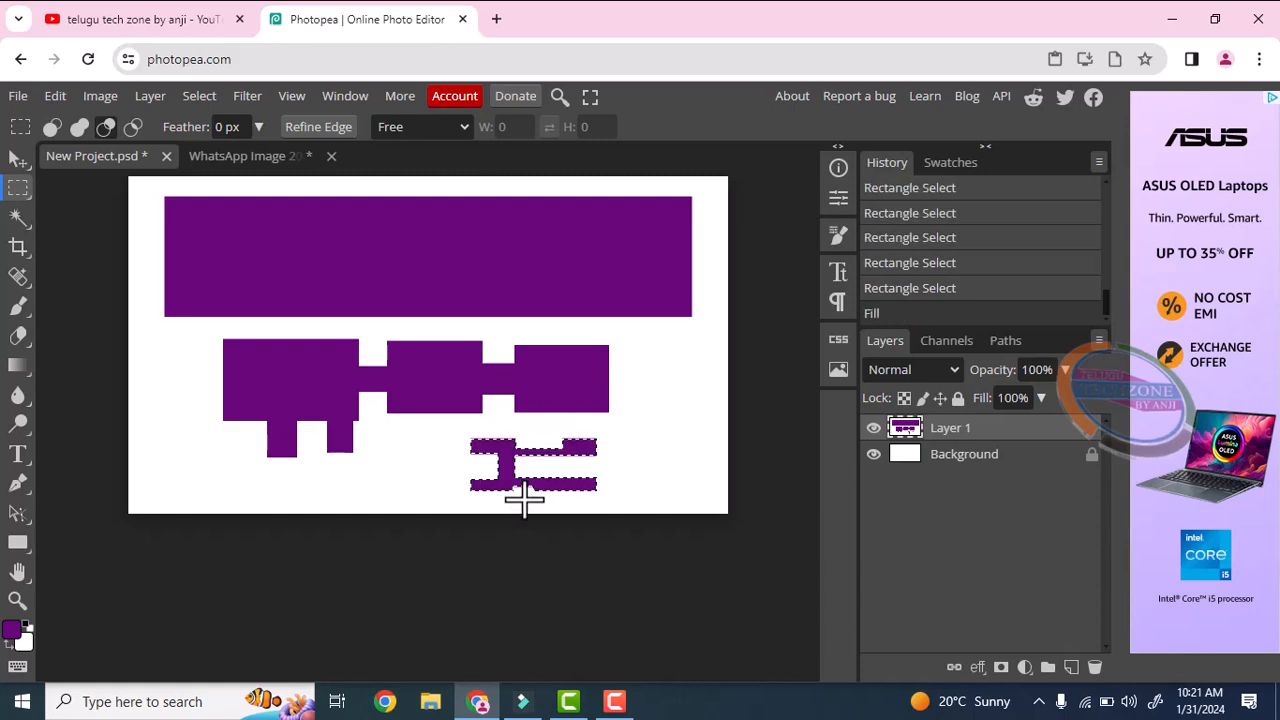
pyautogui.hotkey('ctrl', 'd')
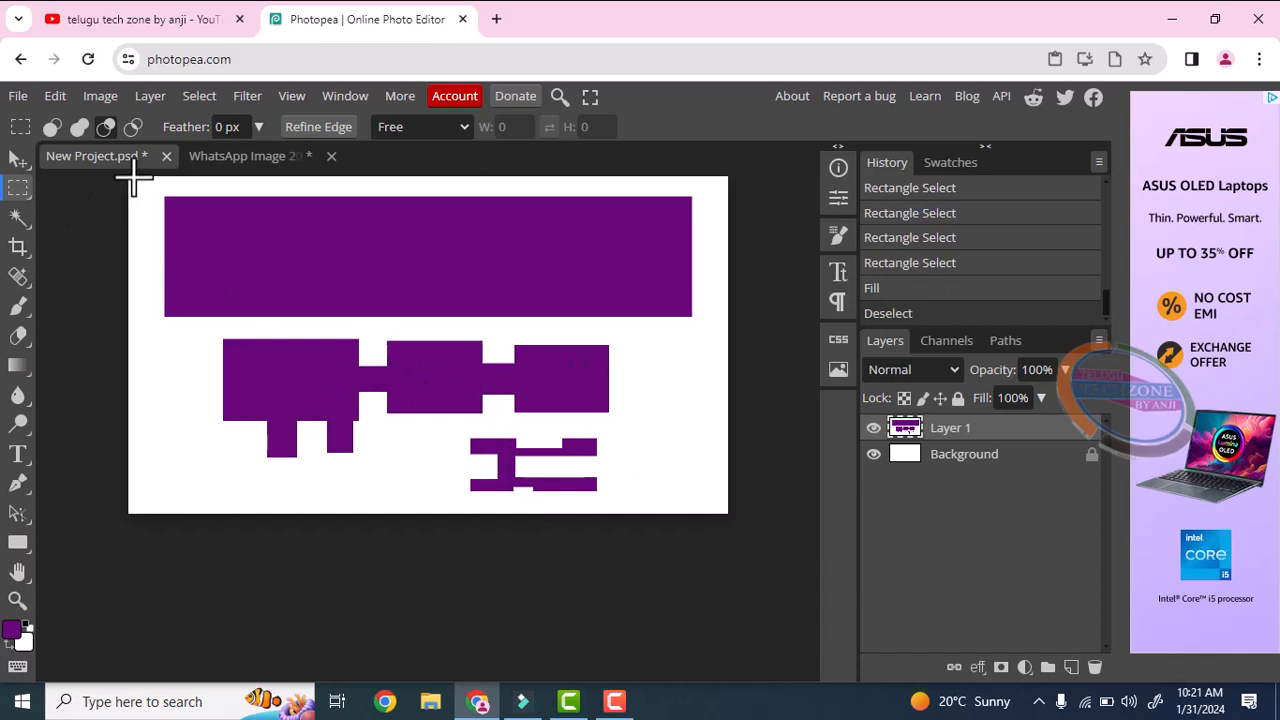
# Step: Select nearly the whole canvas around all purple shapes, clear them from Layer 1, and deselect
pyautogui.moveTo(137, 177); pyautogui.dragTo(727, 513)
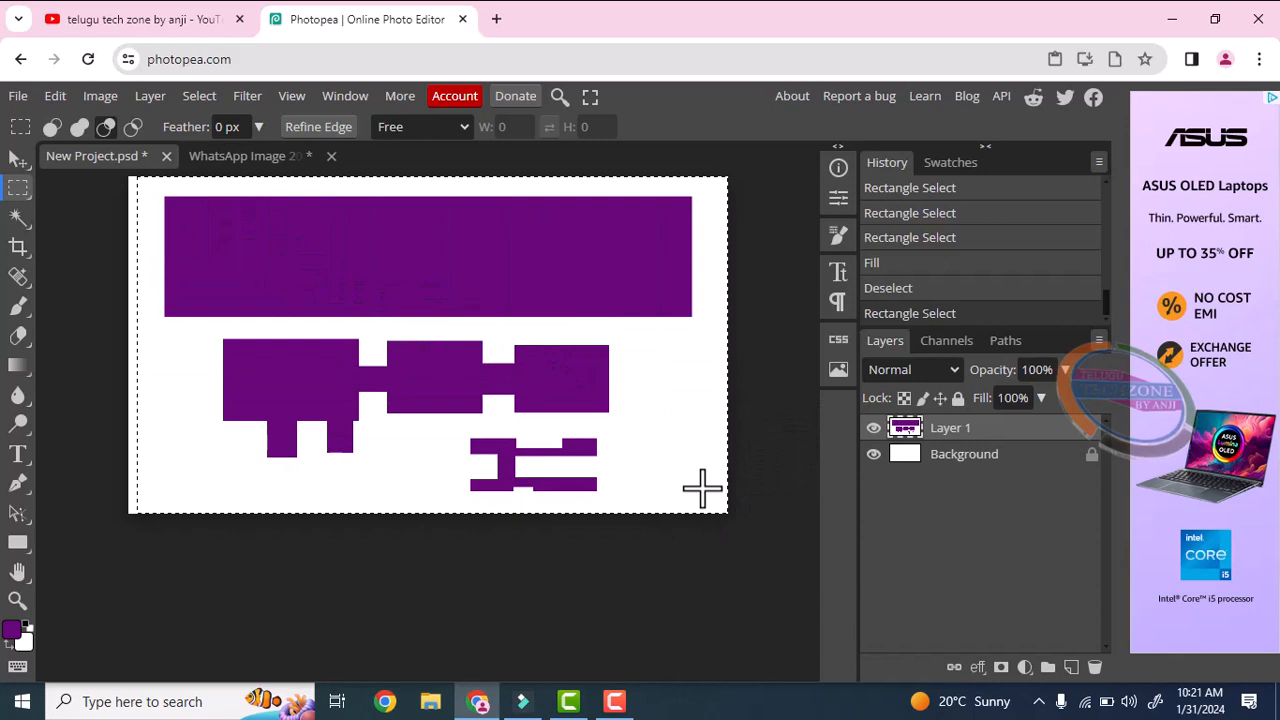
pyautogui.press('Delete')
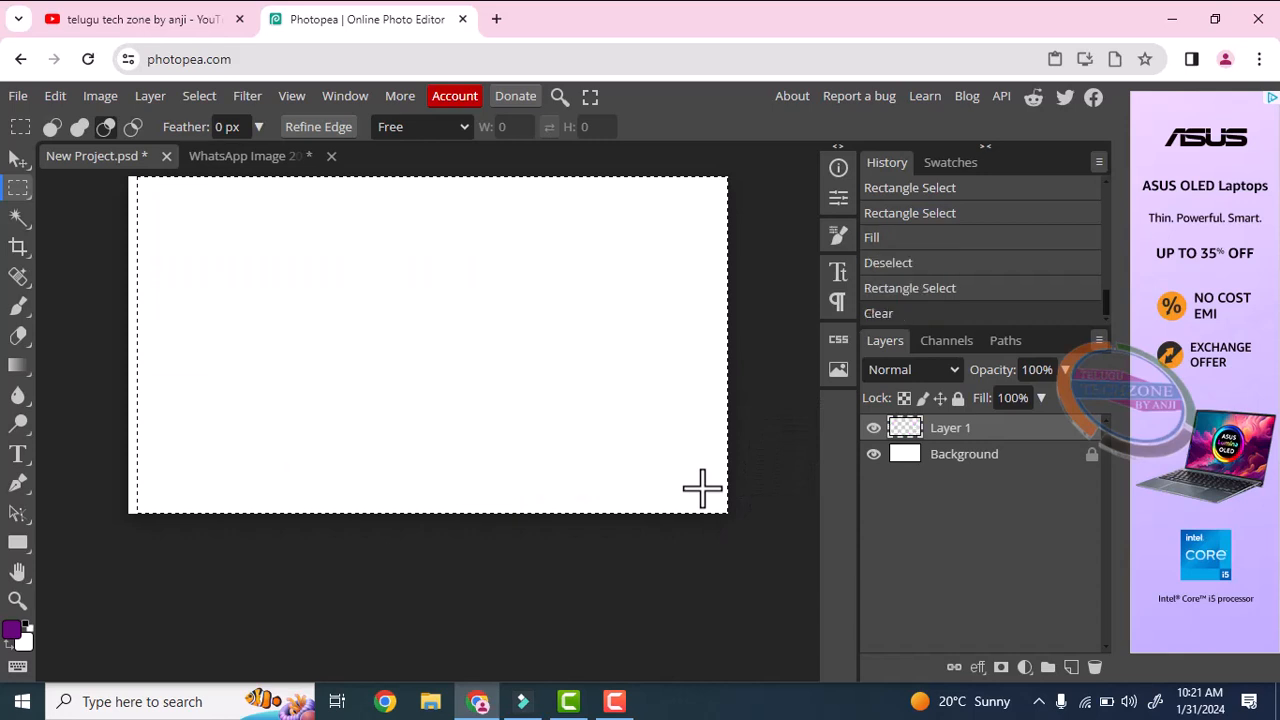
pyautogui.click(627, 490)
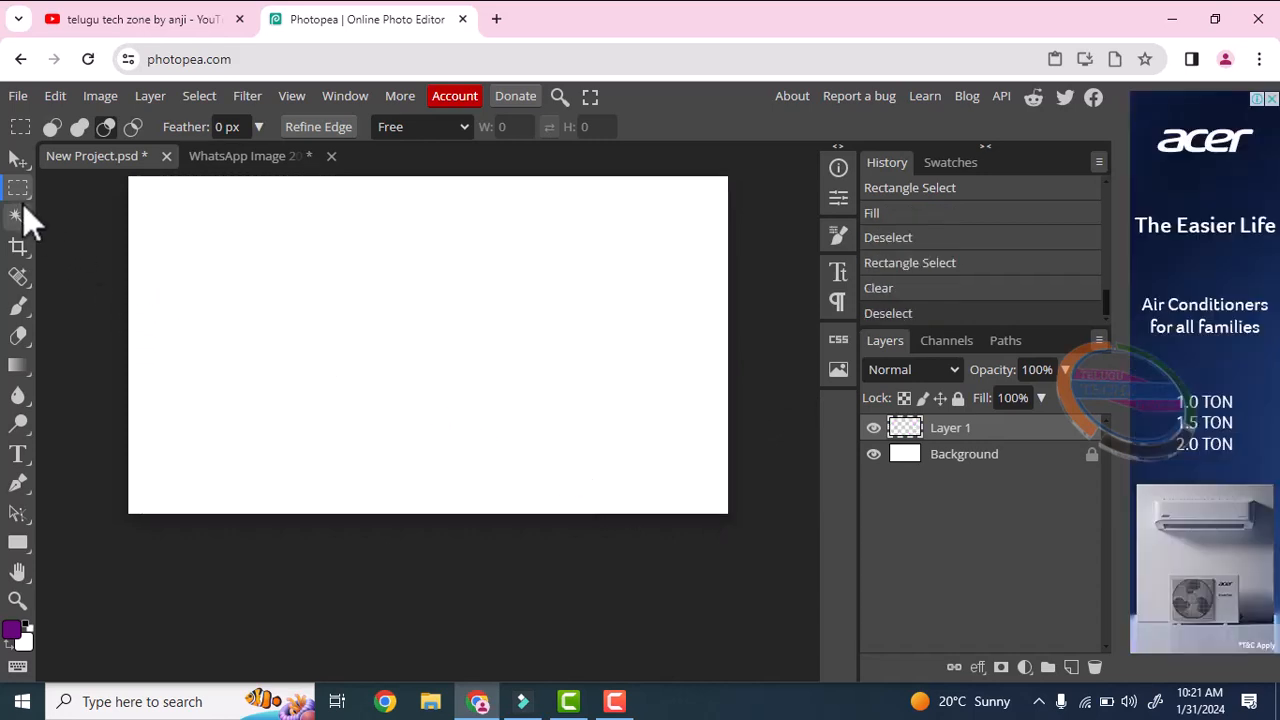
pyautogui.rightClick(18, 189)
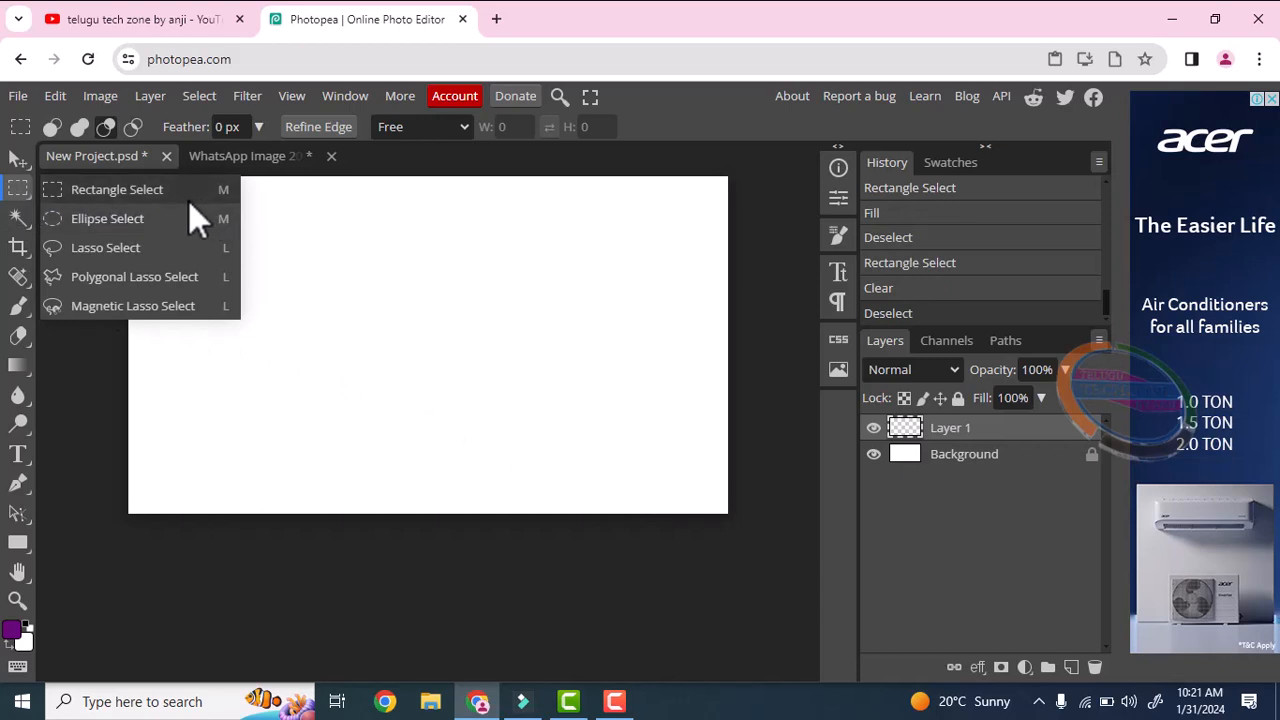
pyautogui.click(55, 98)
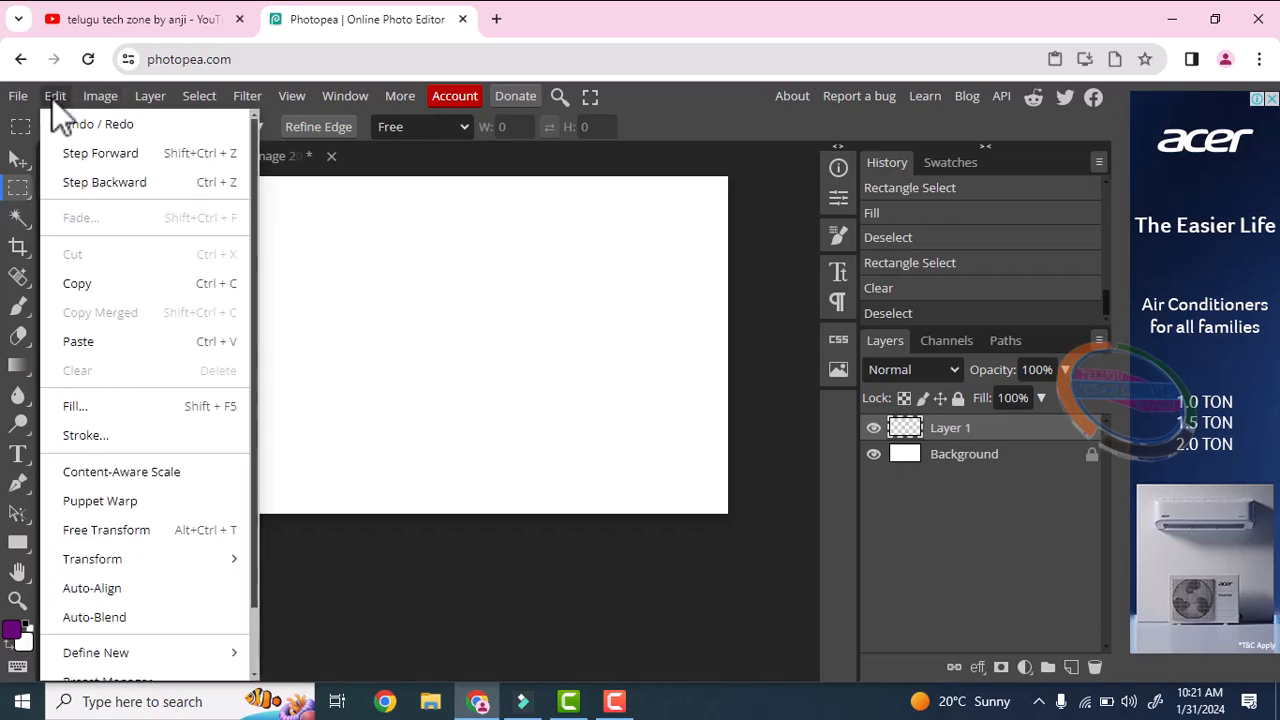
pyautogui.click(110, 409)
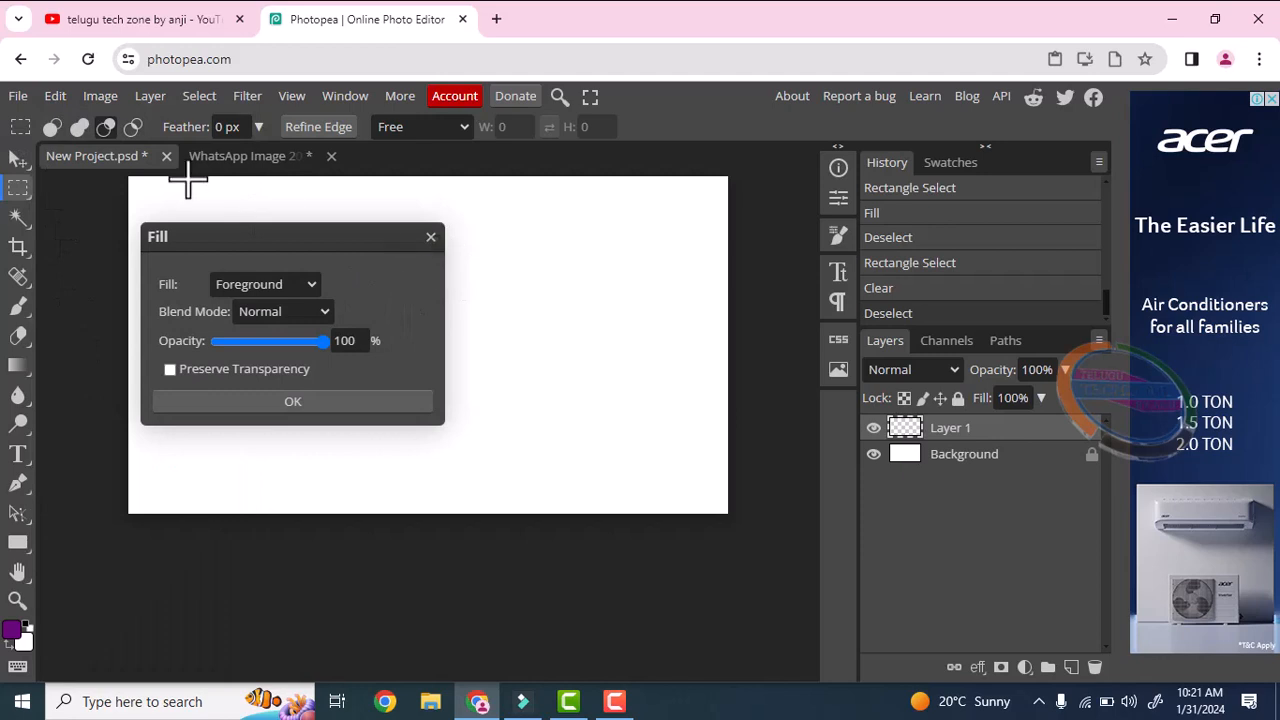
pyautogui.press('Escape')
pyautogui.click(57, 96)
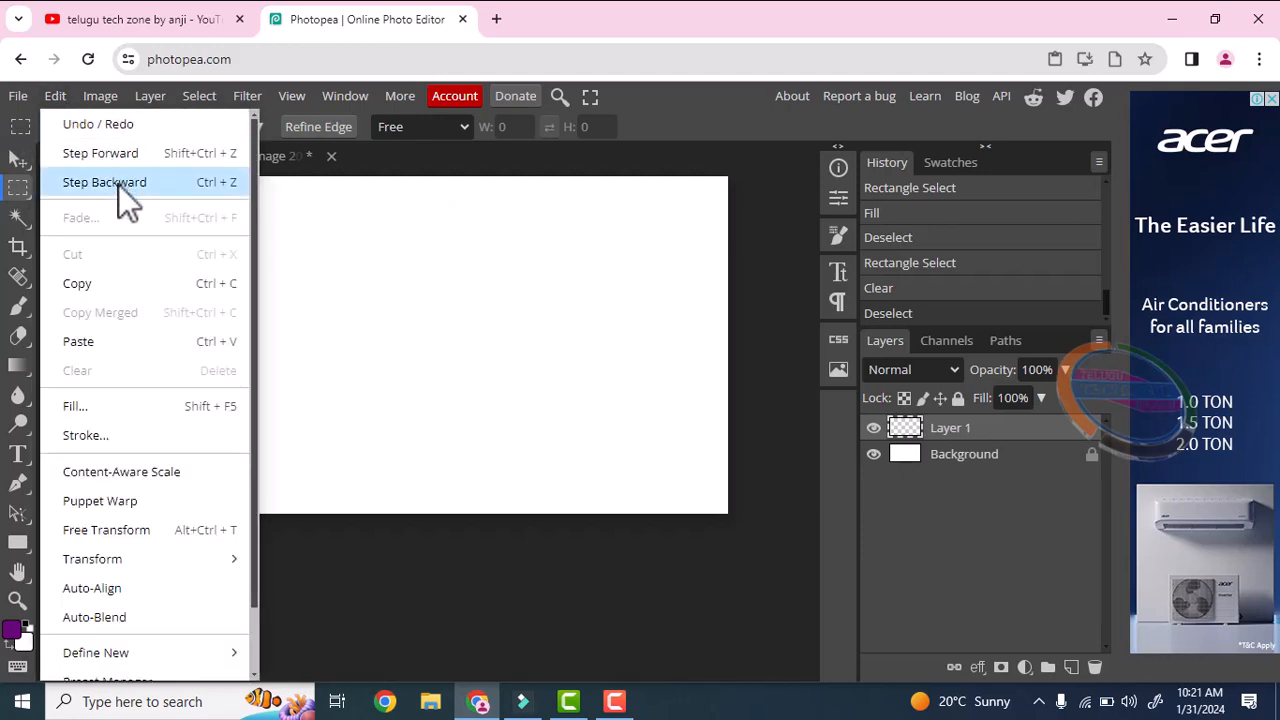
pyautogui.click(14, 98)
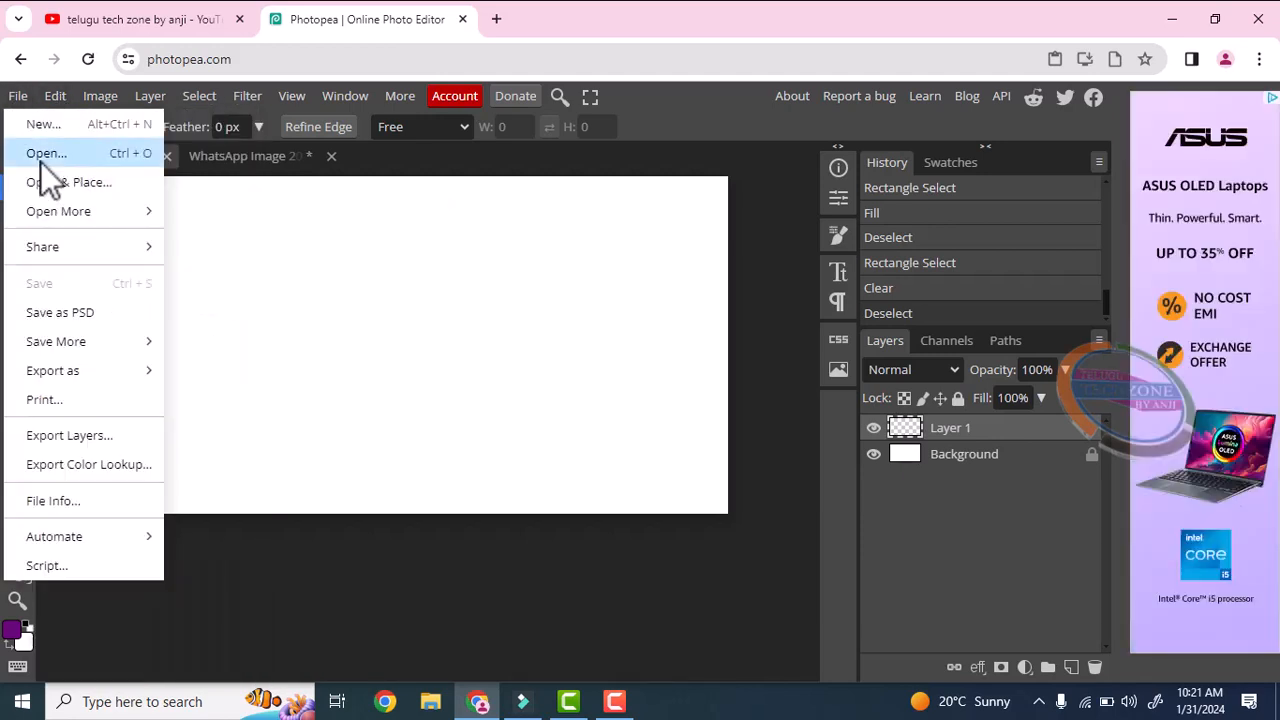
pyautogui.click(24, 98)
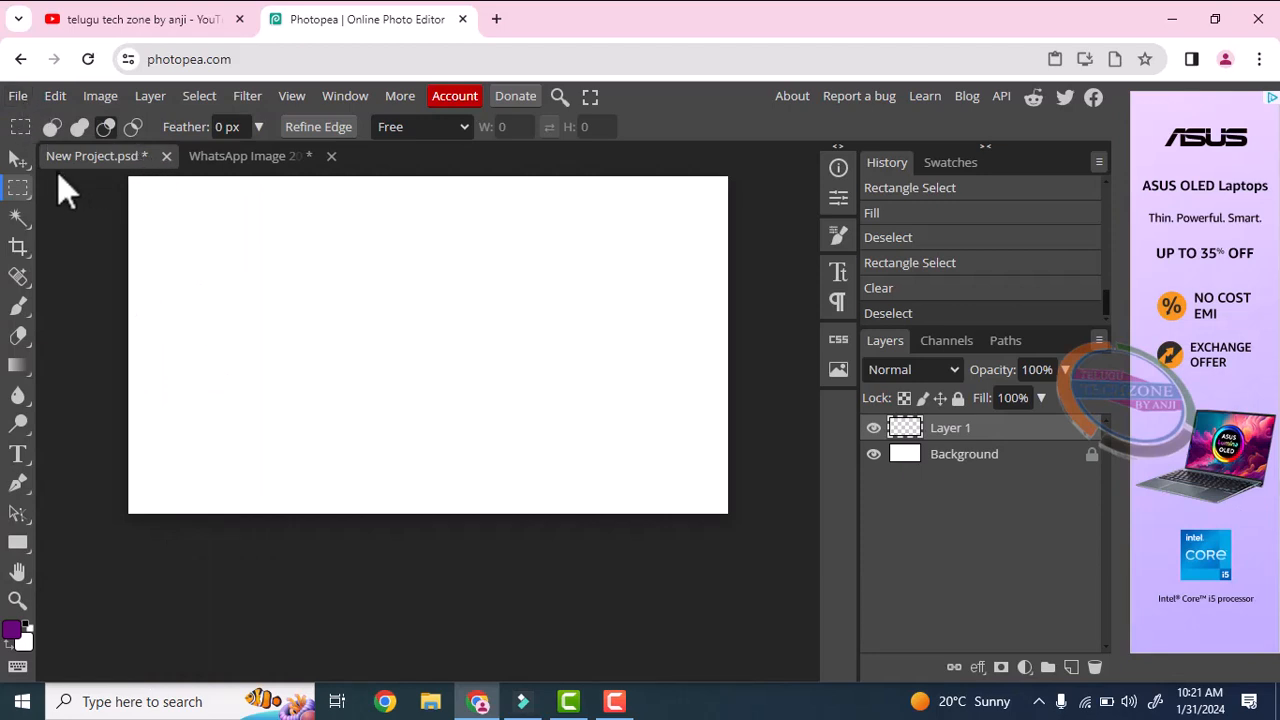
pyautogui.rightClick(22, 188)
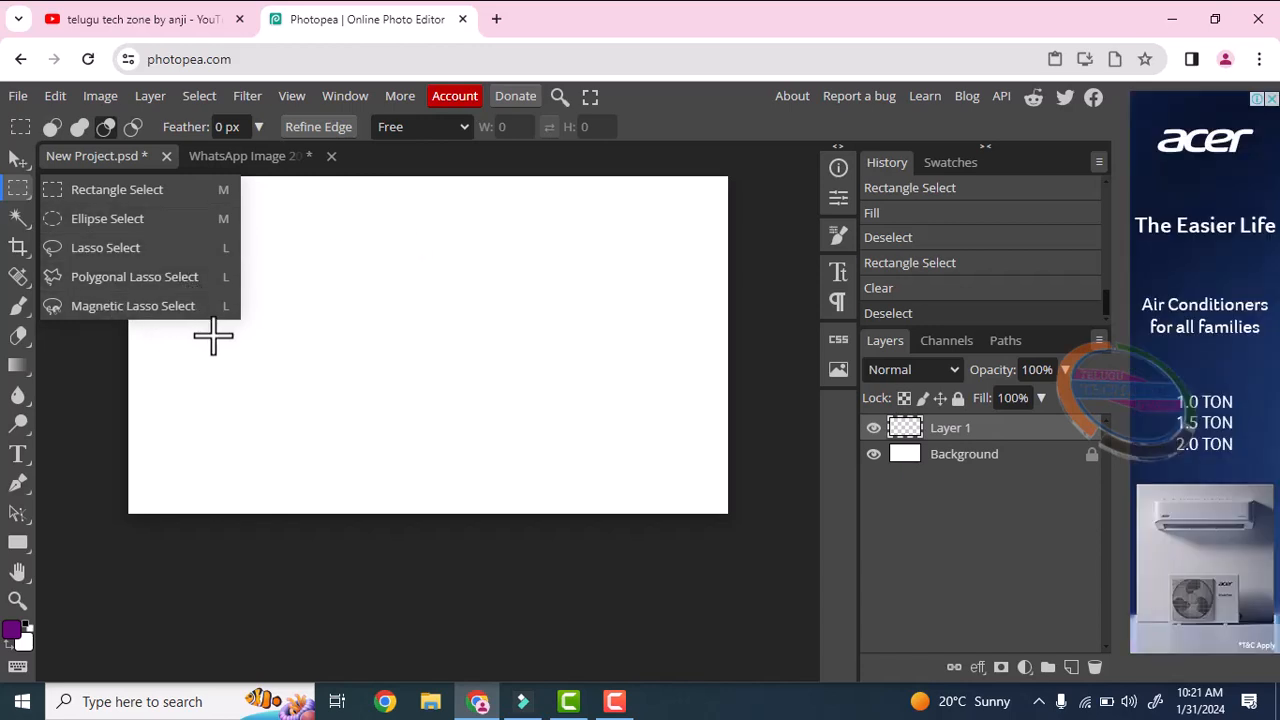
# Step: Switch to the Move tool
pyautogui.click(18, 162)
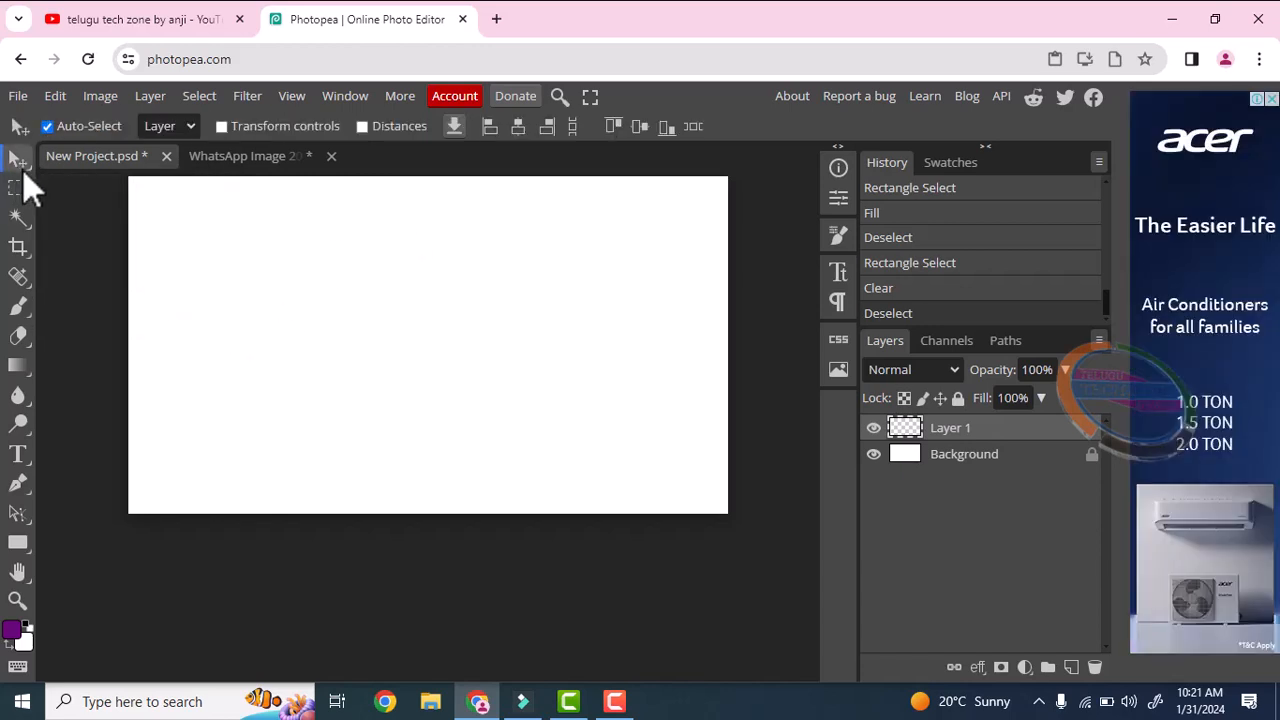